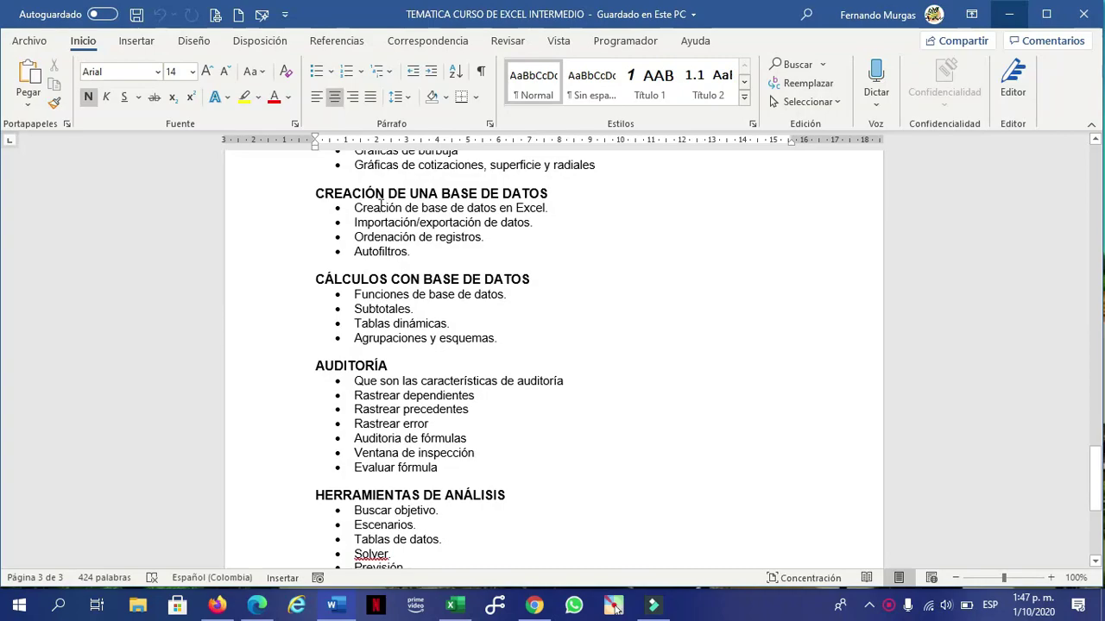
# Review the database creation topics in the course outline and switch to sheet Hoja1 of the Ventas workbook in Excel
pyautogui.moveTo(352, 251); pyautogui.dragTo(419, 252)
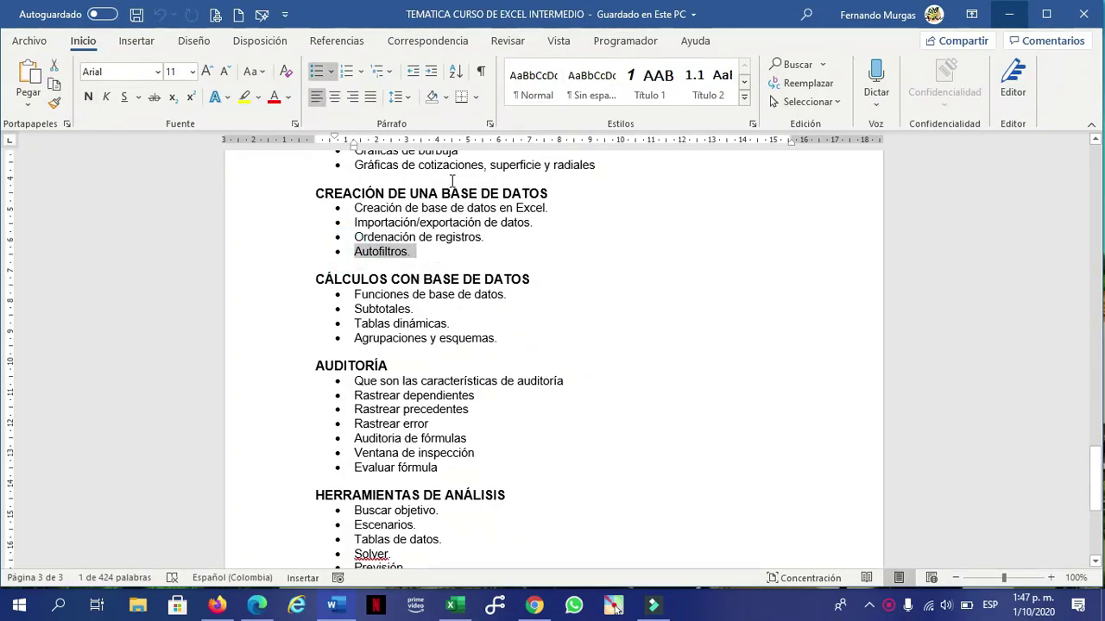
pyautogui.click(356, 238)
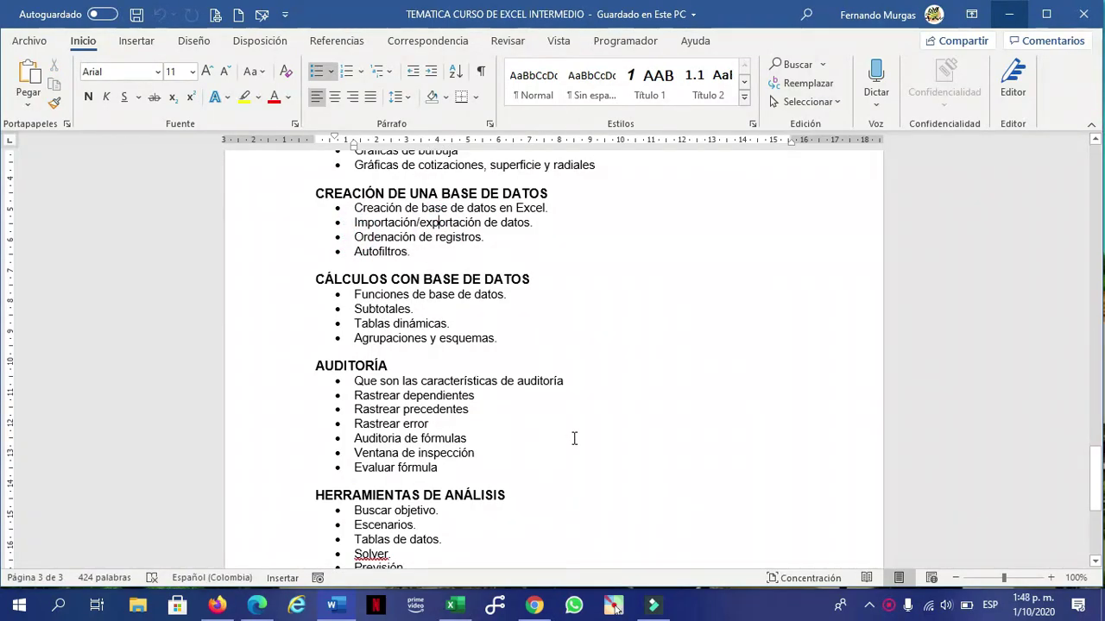
pyautogui.click(453, 607)
pyautogui.click(442, 396)
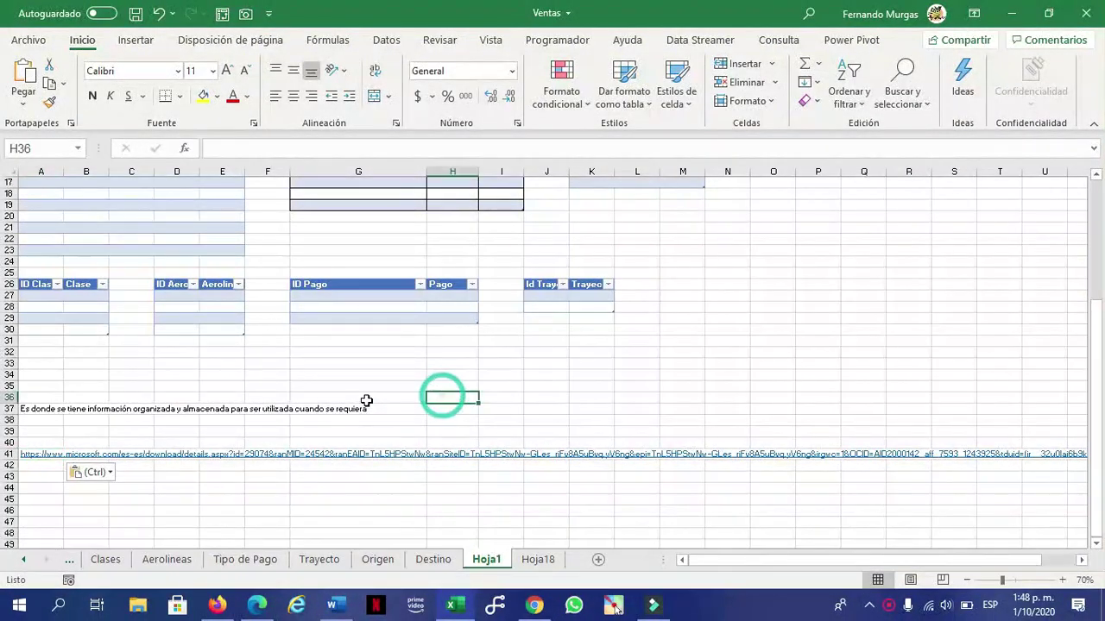
pyautogui.scroll(5, 298, 380)
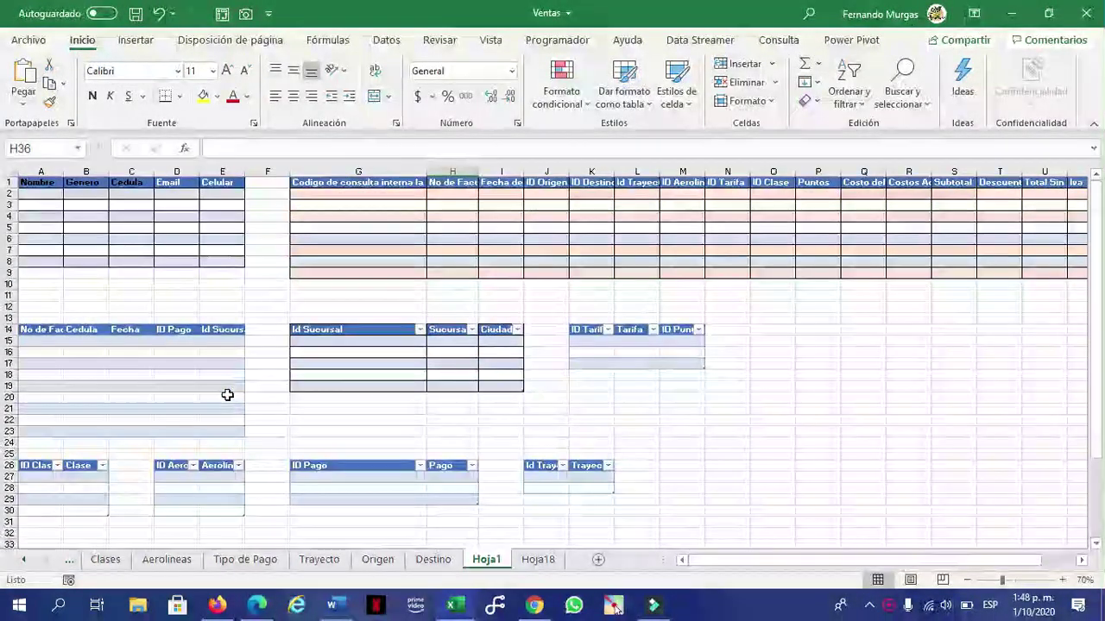
# Go down column A past the tables on Hoja1 and read the database definition in cell A37
pyautogui.click(261, 259)
pyautogui.press('Left')
pyautogui.press('Left')
pyautogui.press('Left')
pyautogui.press('Left')
pyautogui.press('Left')
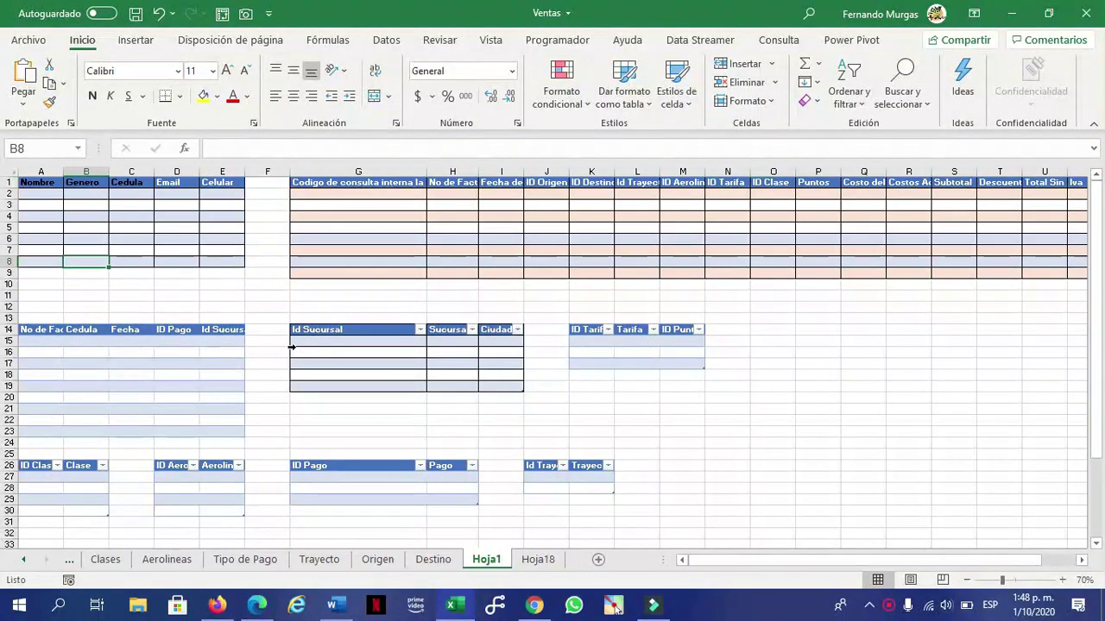
pyautogui.press('Down')
pyautogui.press('Down')
pyautogui.press('Down')
pyautogui.press('Down')
pyautogui.press('Down')
pyautogui.press('Down')
pyautogui.press('Down')
pyautogui.press('Down')
pyautogui.press('Down')
pyautogui.press('Down')
pyautogui.press('Down')
pyautogui.press('Down')
pyautogui.press('Down')
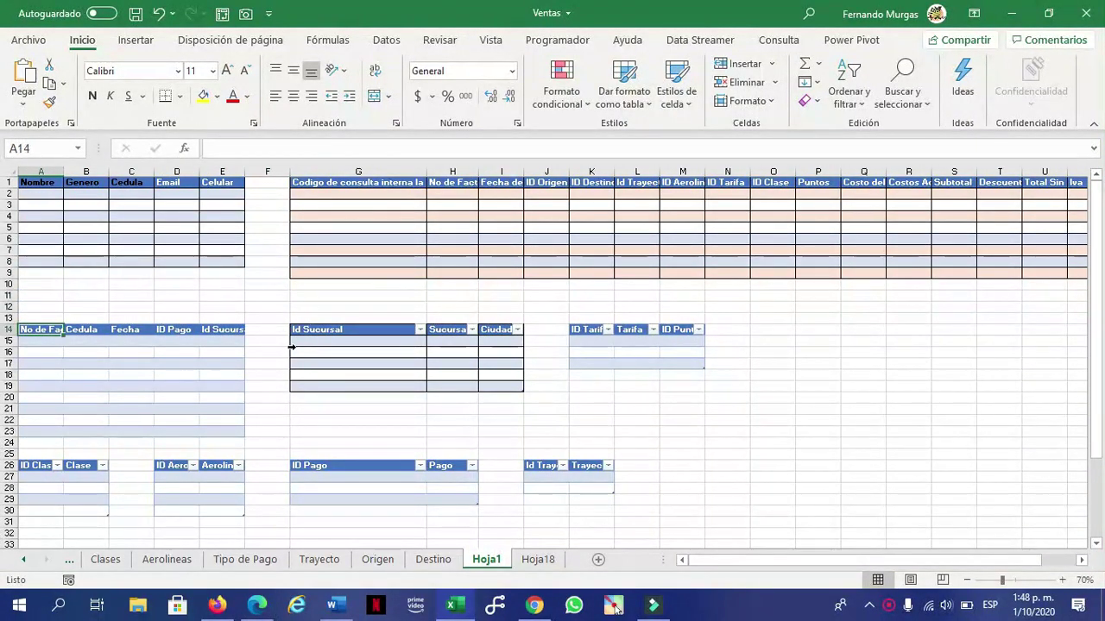
pyautogui.press('Down')
pyautogui.press('Down')
pyautogui.press('Down')
pyautogui.press('Down')
pyautogui.press('Down')
pyautogui.press('Down')
pyautogui.press('Down')
pyautogui.press('Down')
pyautogui.press('Down')
pyautogui.press('Down')
pyautogui.press('Down')
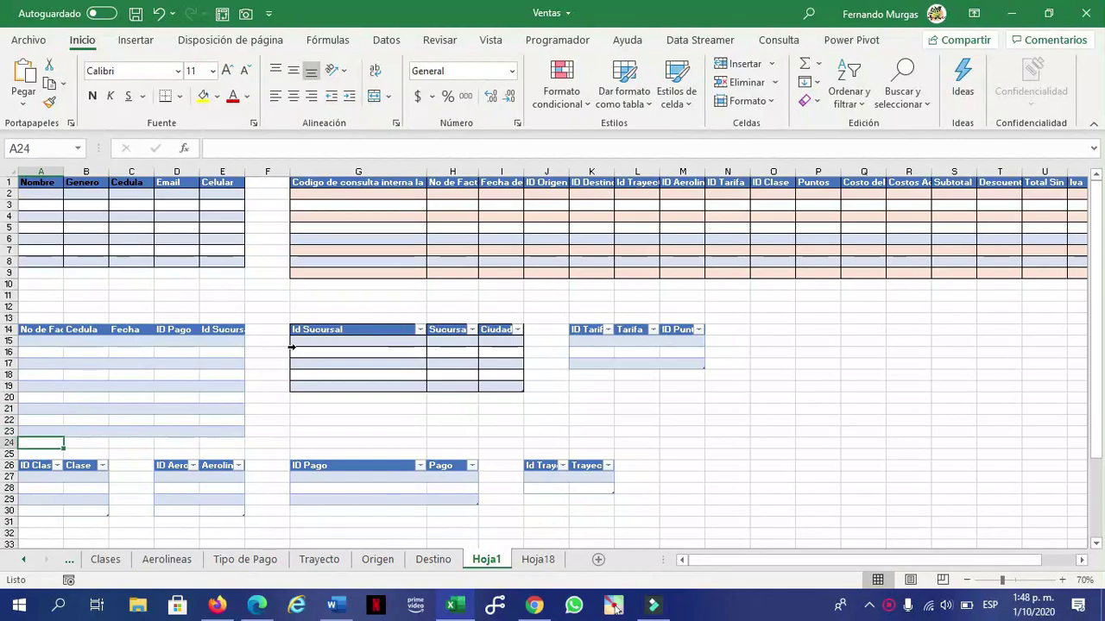
pyautogui.press('Down')
pyautogui.press('Down')
pyautogui.press('Down')
pyautogui.press('Down')
pyautogui.press('Down')
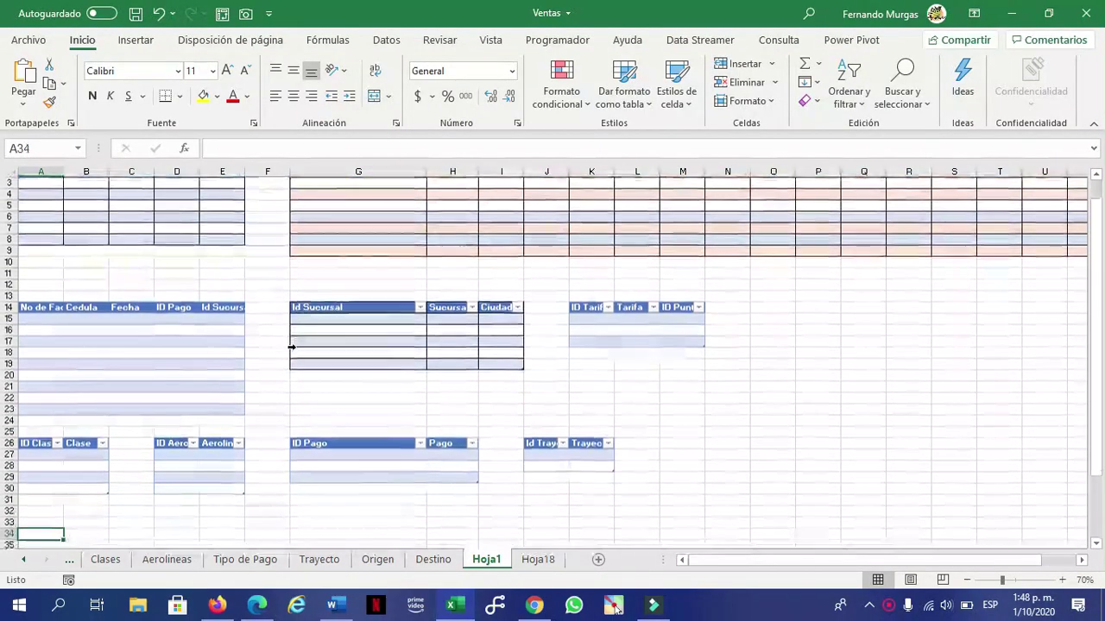
pyautogui.write('Es donde se tiene información organizada y almacenada para ser utilizada cuando se requiera')
pyautogui.press('Down')
pyautogui.press('Up')
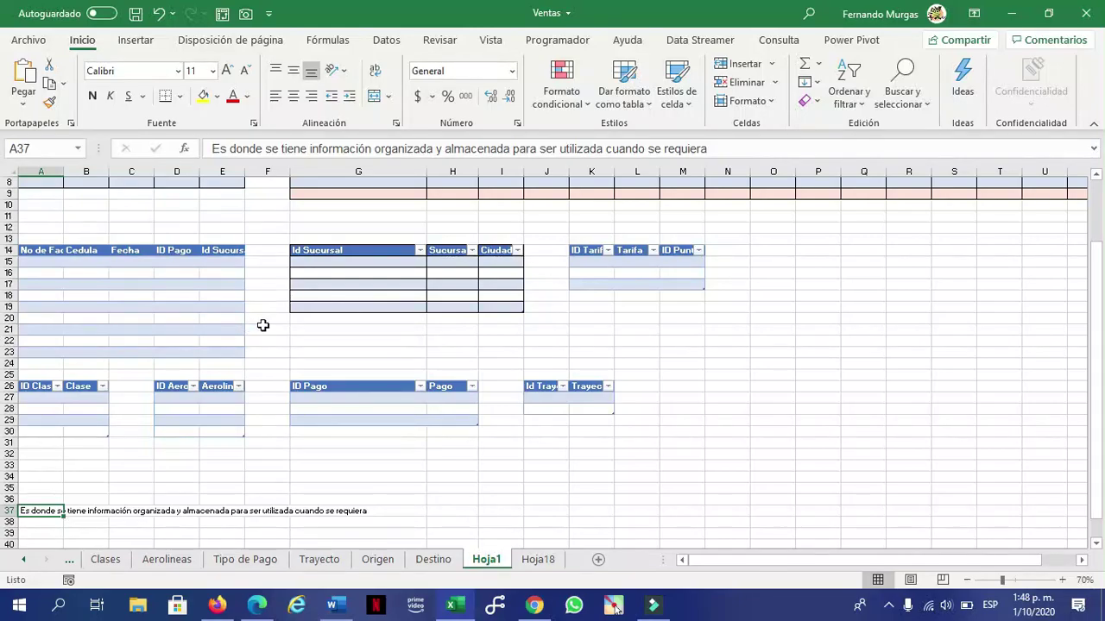
# Reread the definition in A37 and relate it to the empty records under Nombre in A2 and A3
pyautogui.click(263, 327)
pyautogui.click(264, 409)
pyautogui.click(266, 464)
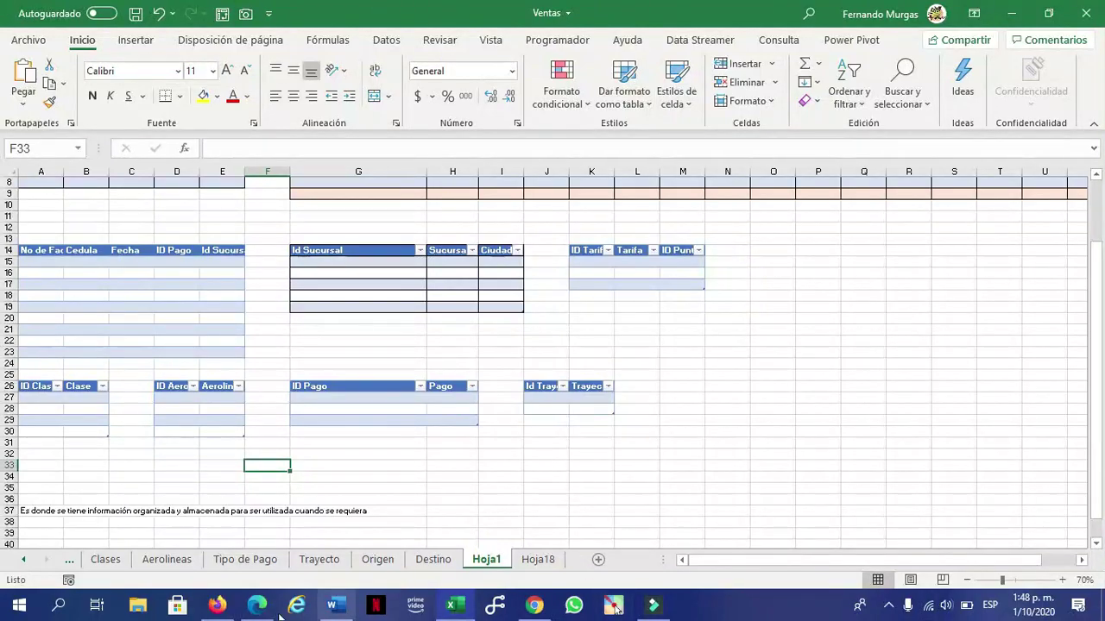
pyautogui.click(25, 512)
pyautogui.scroll(3, 199, 485)
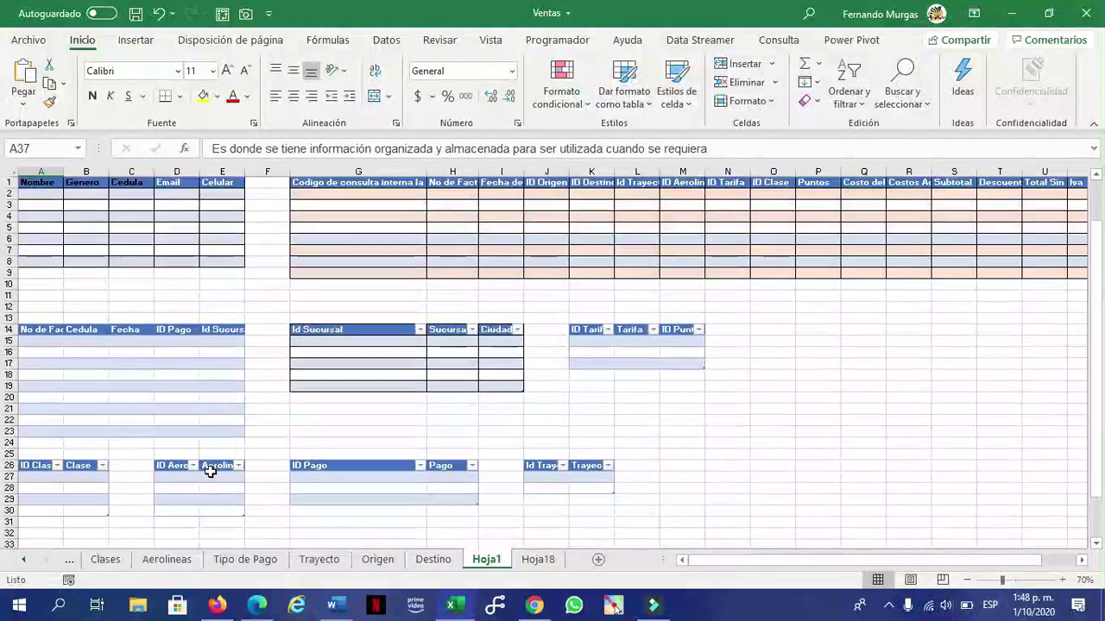
pyautogui.click(32, 193)
pyautogui.click(35, 205)
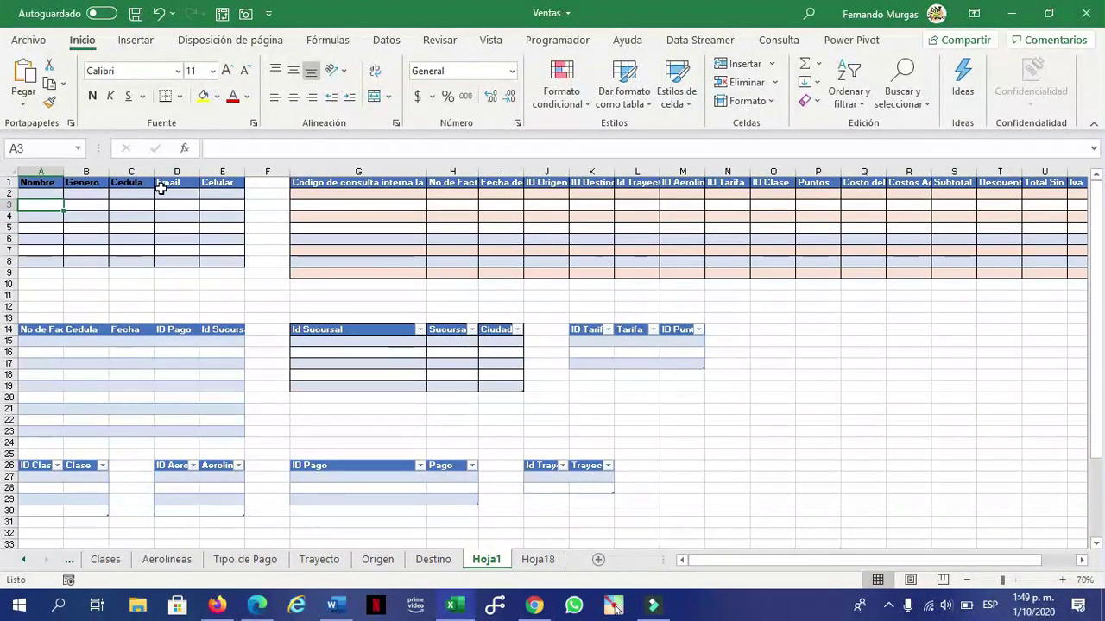
# Examine all the tables on Hoja1, from the headers in row 1 down to the definition and the download link in row 41
pyautogui.scroll(-3, 236, 346)
pyautogui.scroll(3, 279, 394)
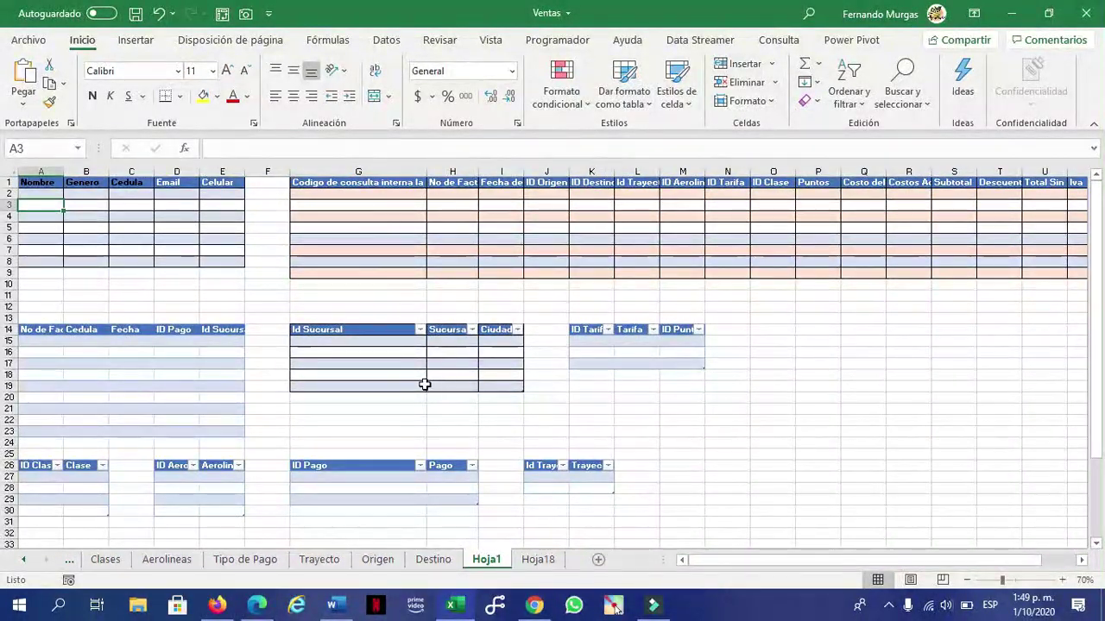
pyautogui.scroll(-2, 156, 324)
pyautogui.scroll(-3, 296, 441)
pyautogui.scroll(1, 233, 350)
pyautogui.scroll(-1, 239, 353)
pyautogui.scroll(1, 225, 345)
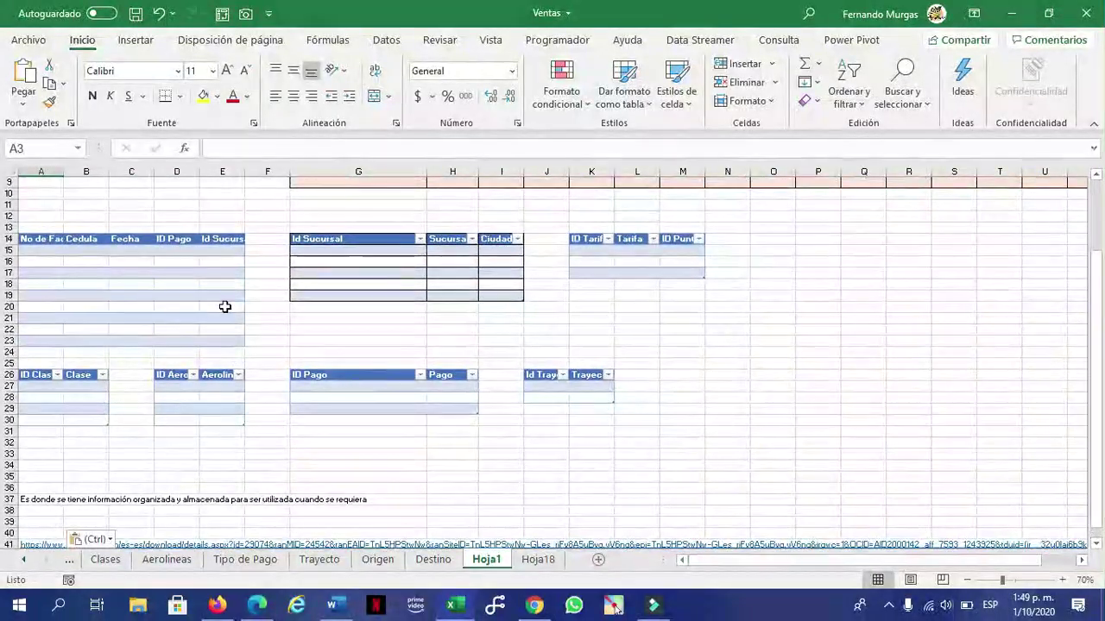
pyautogui.scroll(3, 223, 306)
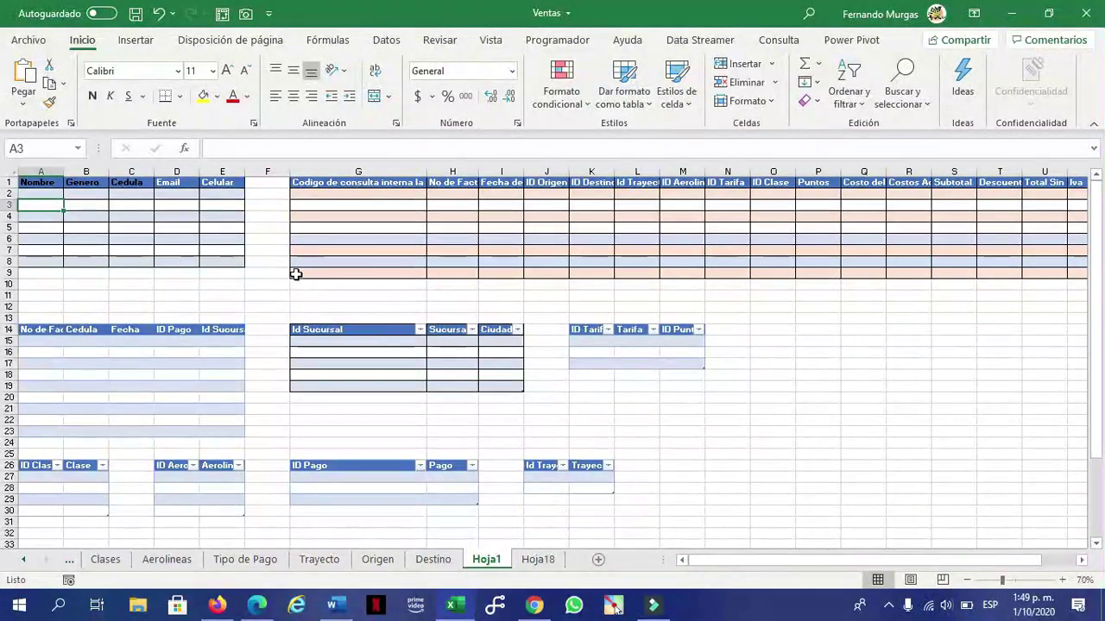
pyautogui.click(166, 274)
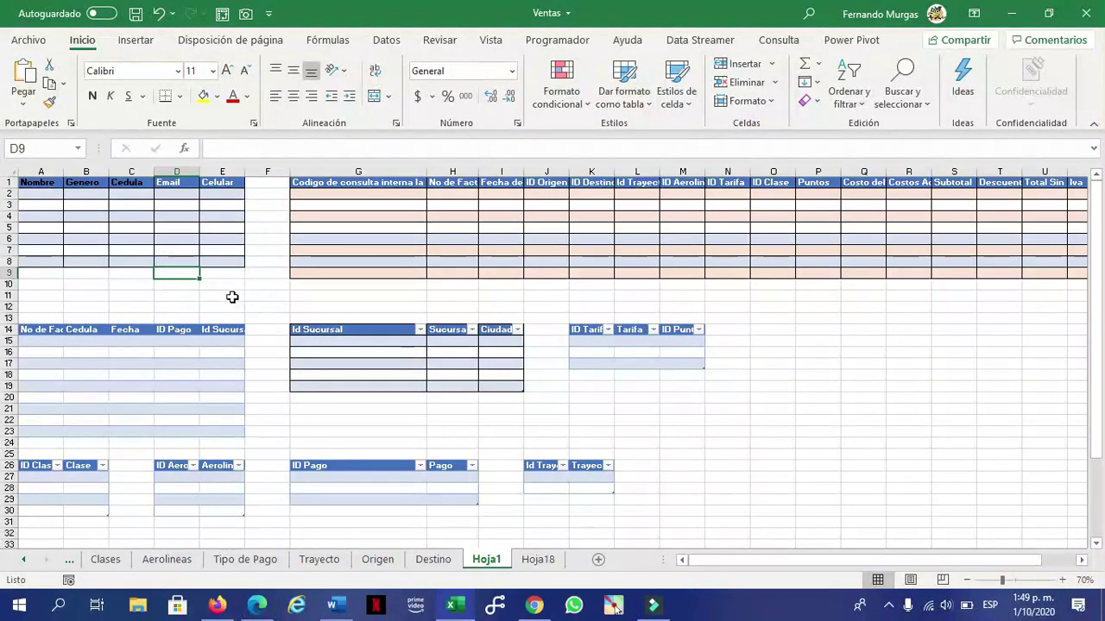
pyautogui.click(232, 297)
pyautogui.scroll(-5, 160, 297)
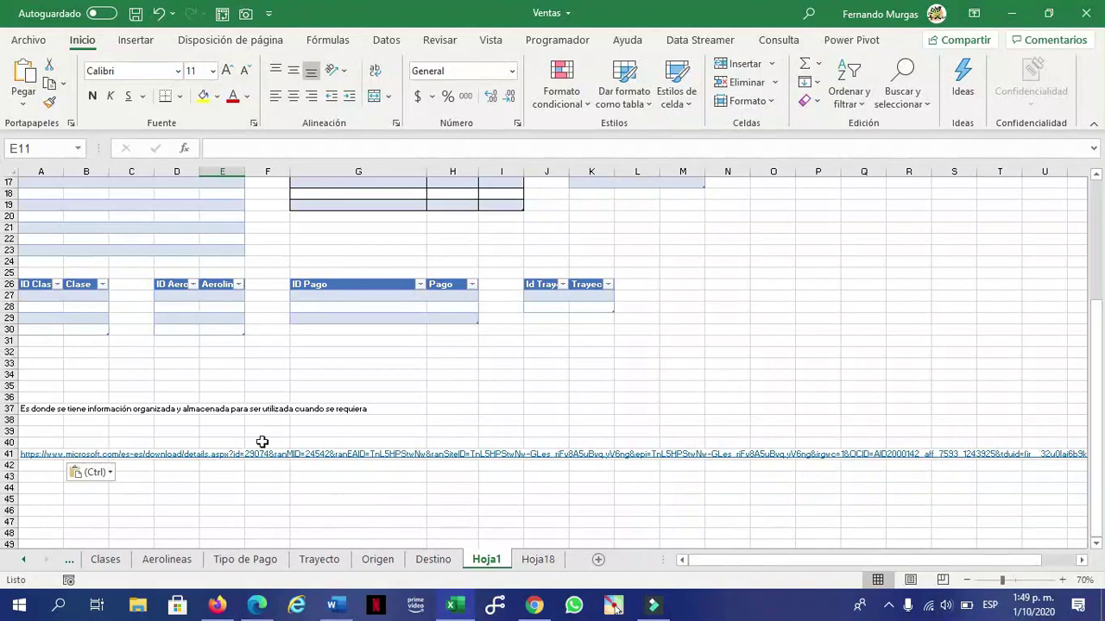
pyautogui.scroll(5, 270, 370)
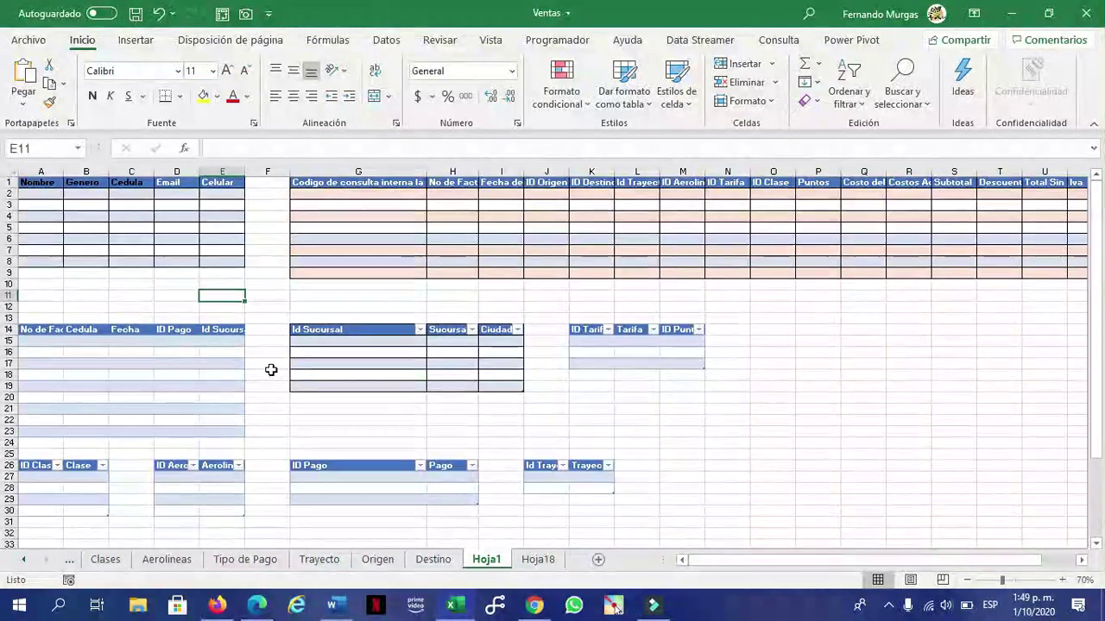
pyautogui.click(265, 297)
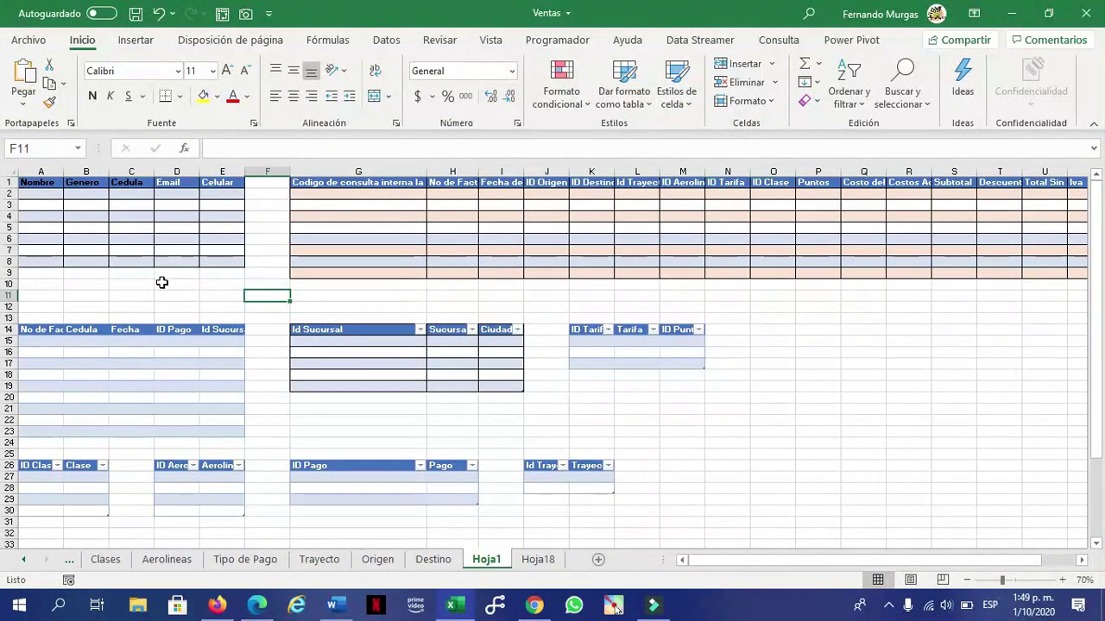
pyautogui.scroll(-4, 147, 388)
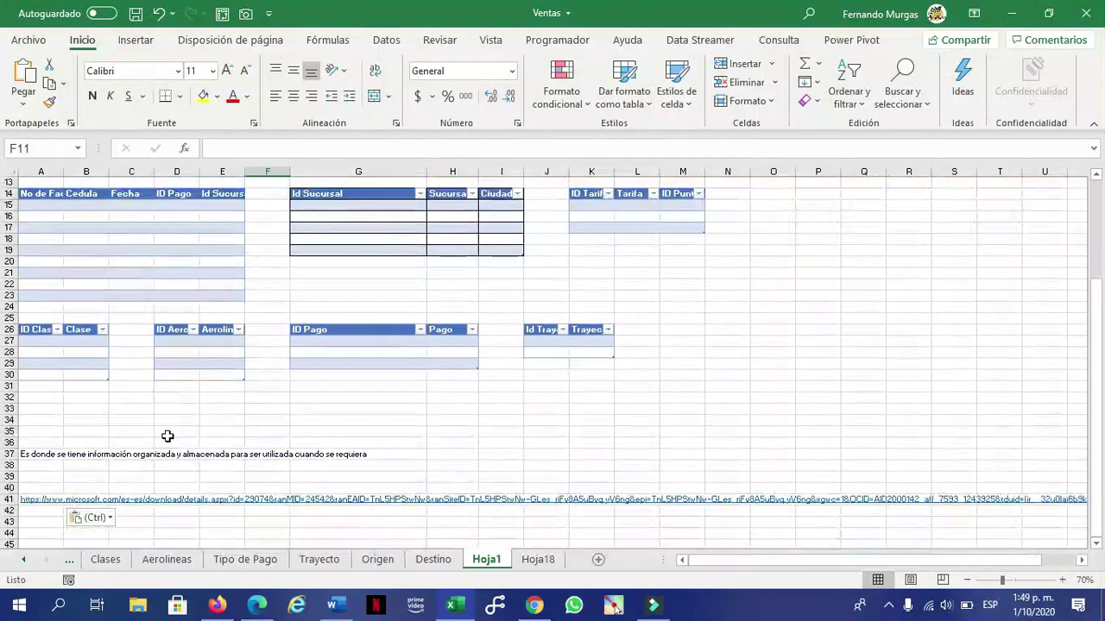
pyautogui.scroll(4, 154, 435)
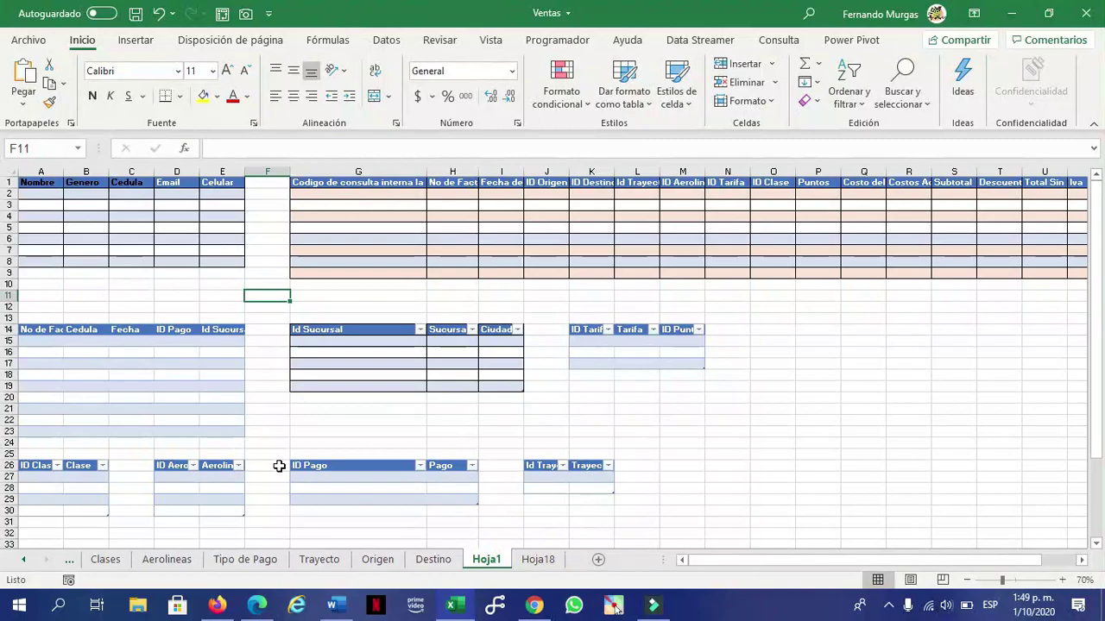
pyautogui.scroll(-4, 279, 466)
pyautogui.scroll(4, 278, 462)
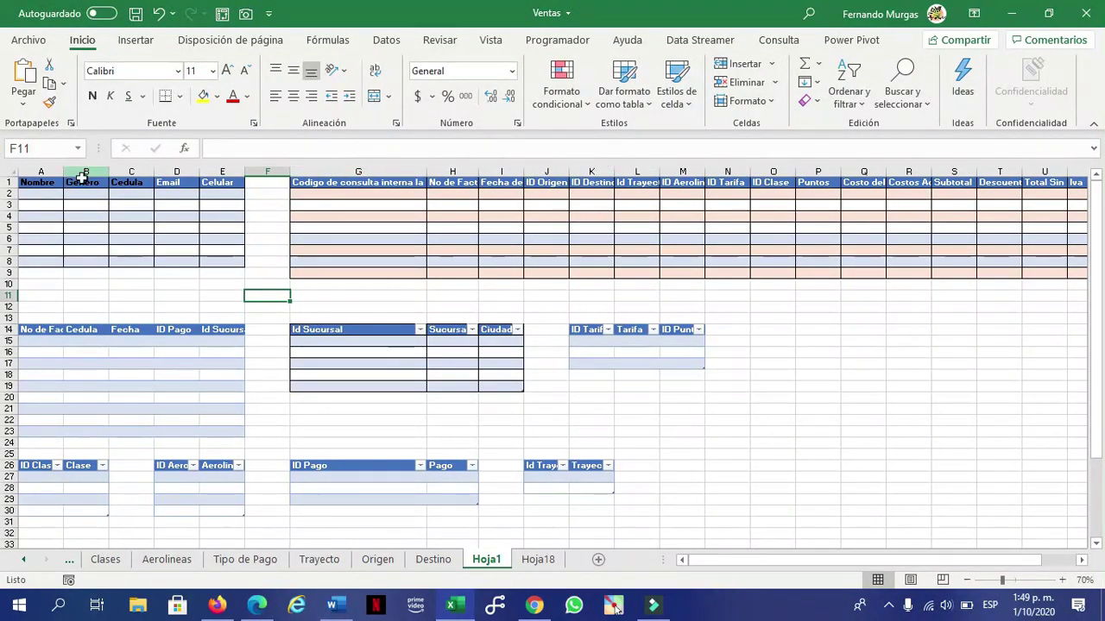
# Highlight the Nombre to Celular table in A1:E8 and the reservation table in G1:W9 to compare their fields
pyautogui.moveTo(38, 182); pyautogui.dragTo(229, 269)
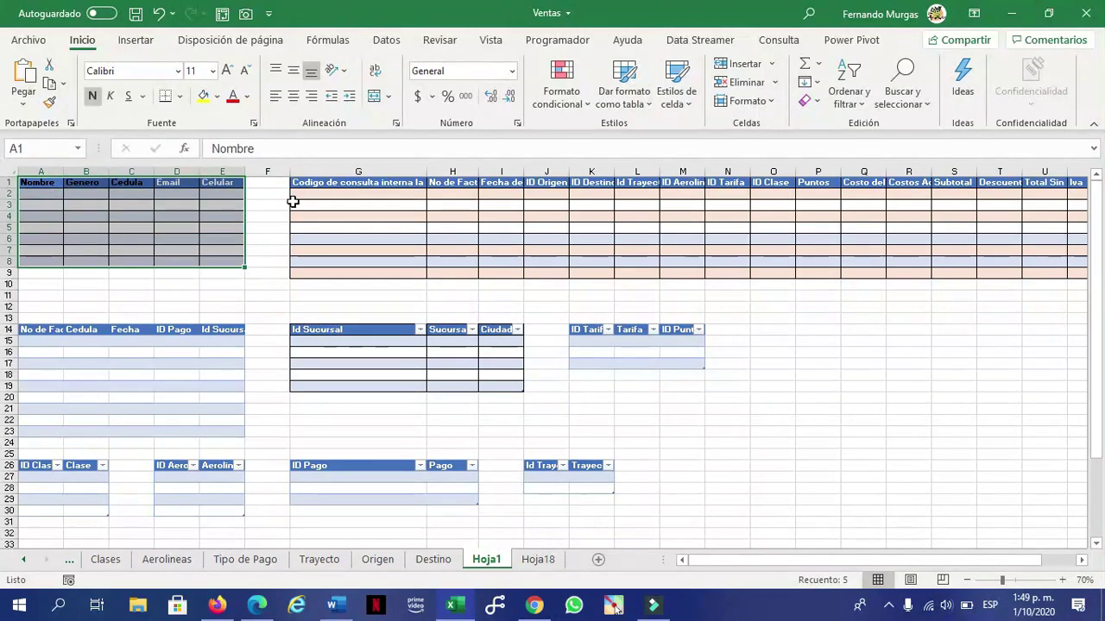
pyautogui.moveTo(322, 182); pyautogui.dragTo(1053, 275)
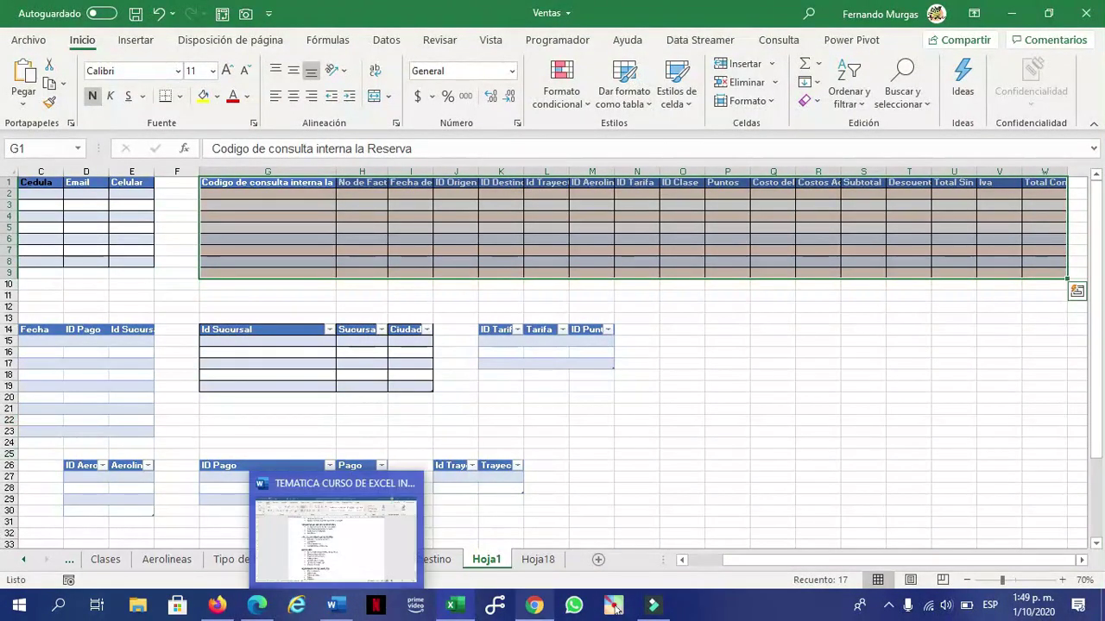
pyautogui.moveTo(815, 564); pyautogui.dragTo(715, 568)
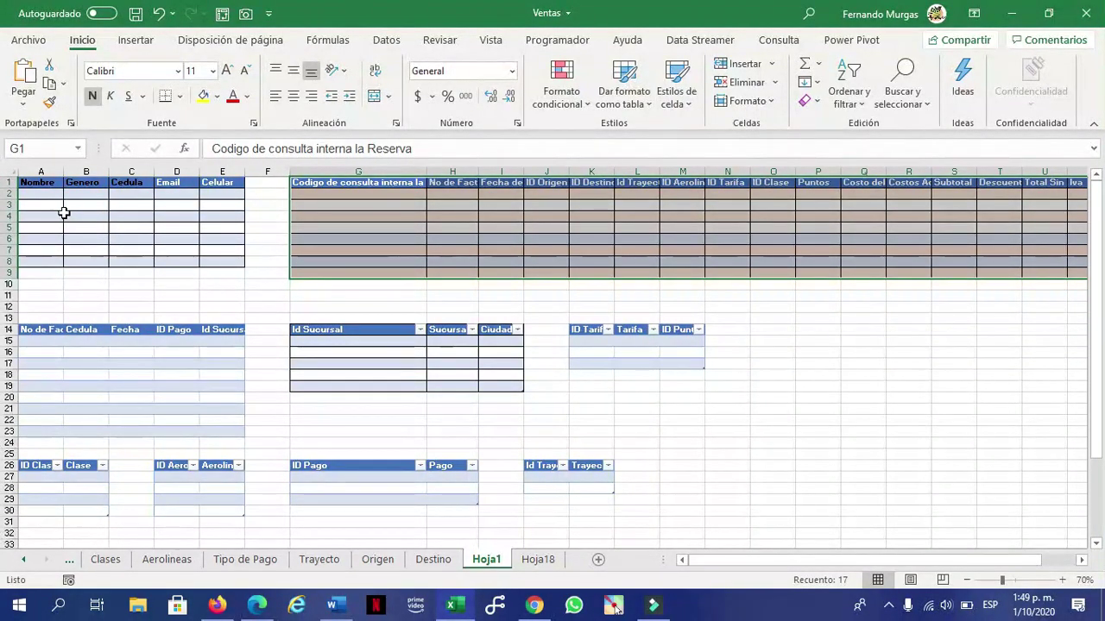
pyautogui.click(205, 215)
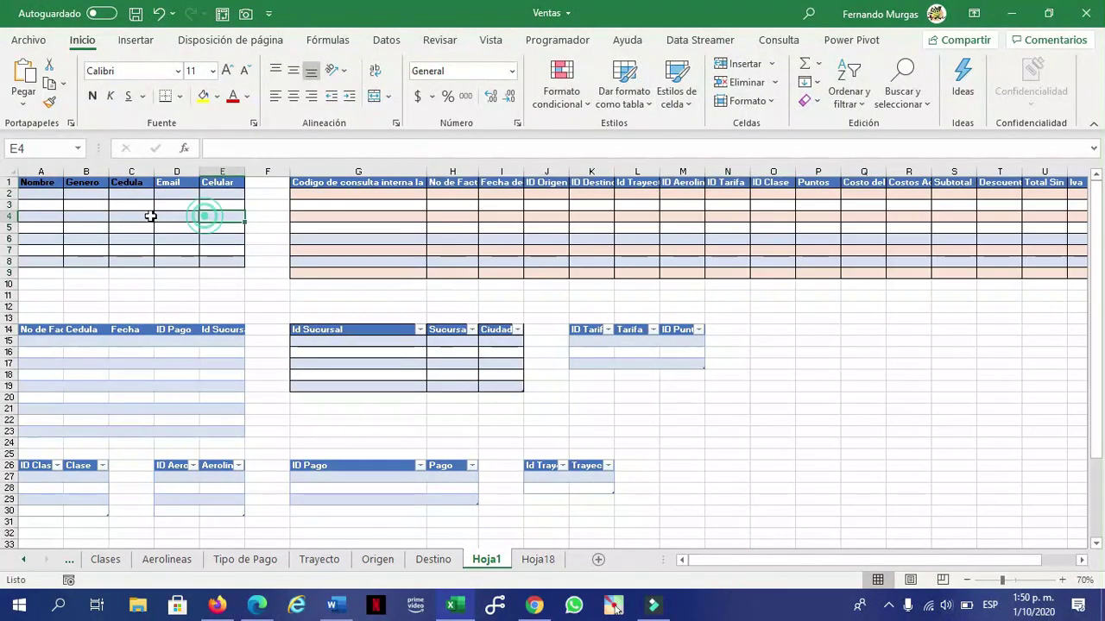
# Highlight the table A1:E8 and examine its Cedula column cell by cell, selecting C2:C8
pyautogui.moveTo(30, 183); pyautogui.dragTo(226, 259)
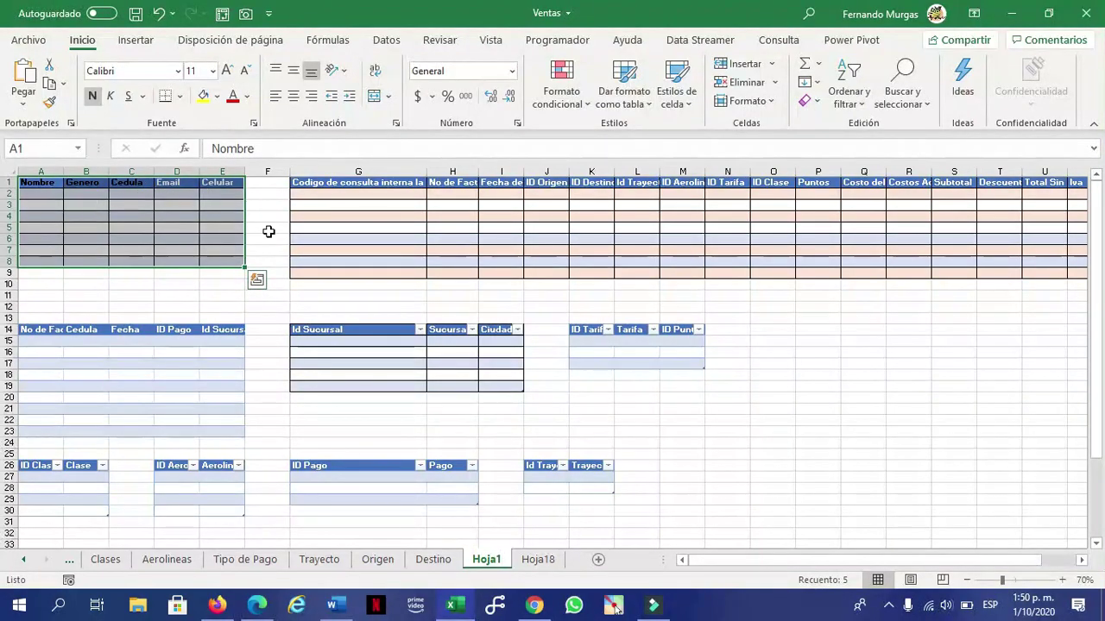
pyautogui.click(128, 183)
pyautogui.moveTo(128, 184); pyautogui.dragTo(141, 259)
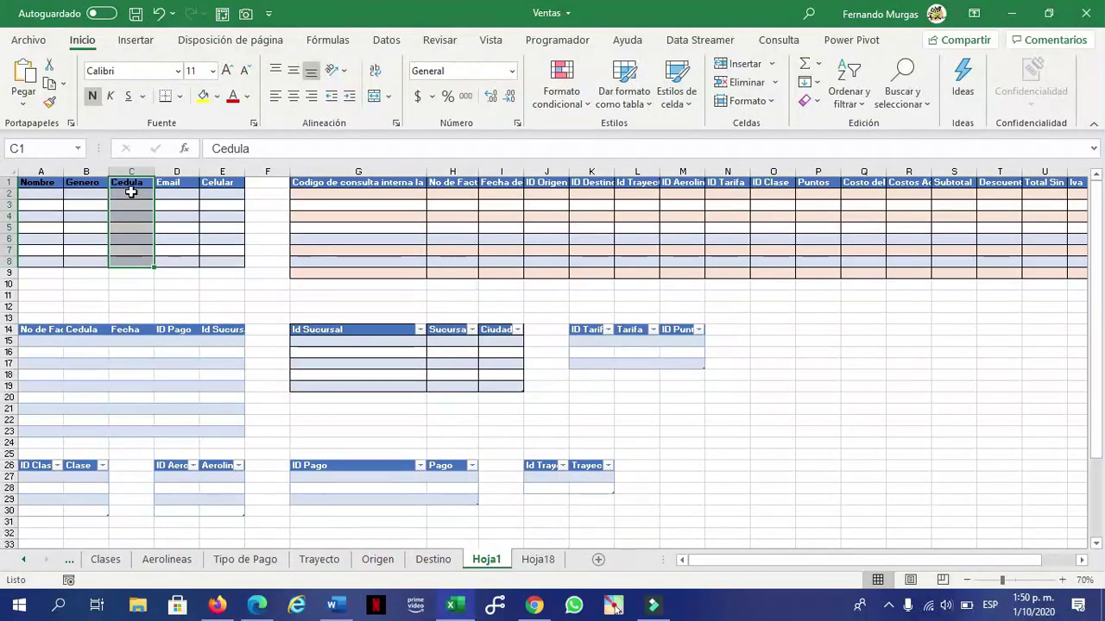
pyautogui.click(130, 192)
pyautogui.click(124, 206)
pyautogui.click(129, 216)
pyautogui.click(130, 229)
pyautogui.click(130, 239)
pyautogui.click(130, 250)
pyautogui.click(130, 262)
pyautogui.moveTo(132, 193); pyautogui.dragTo(134, 262)
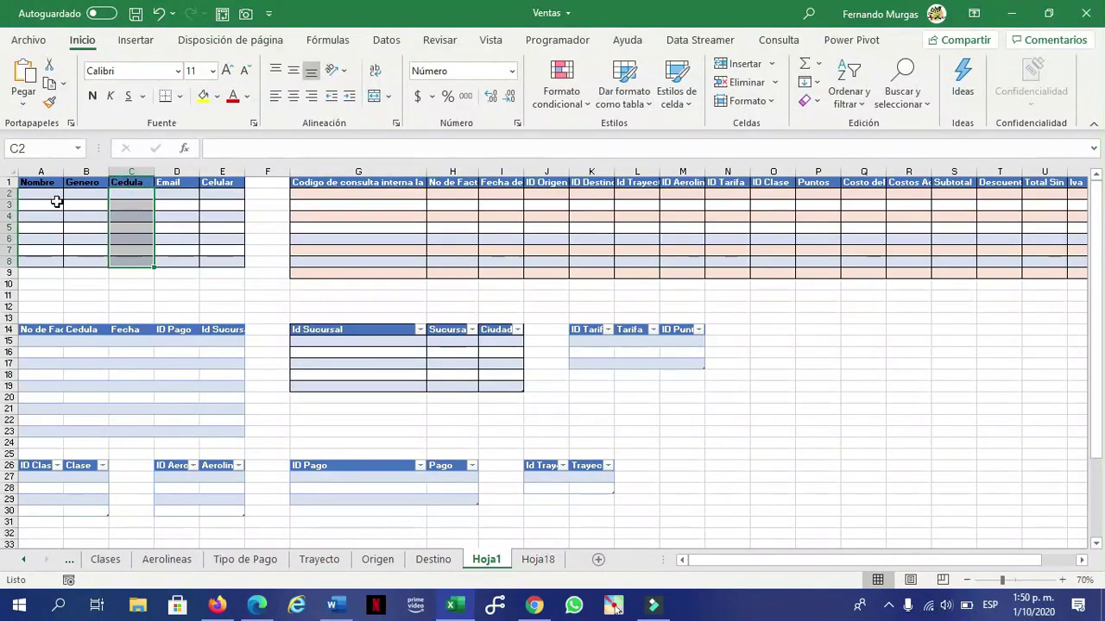
# Compare the Nombre field in A2 with the Cedula records and select C2:C8 as the identifying field
pyautogui.click(44, 193)
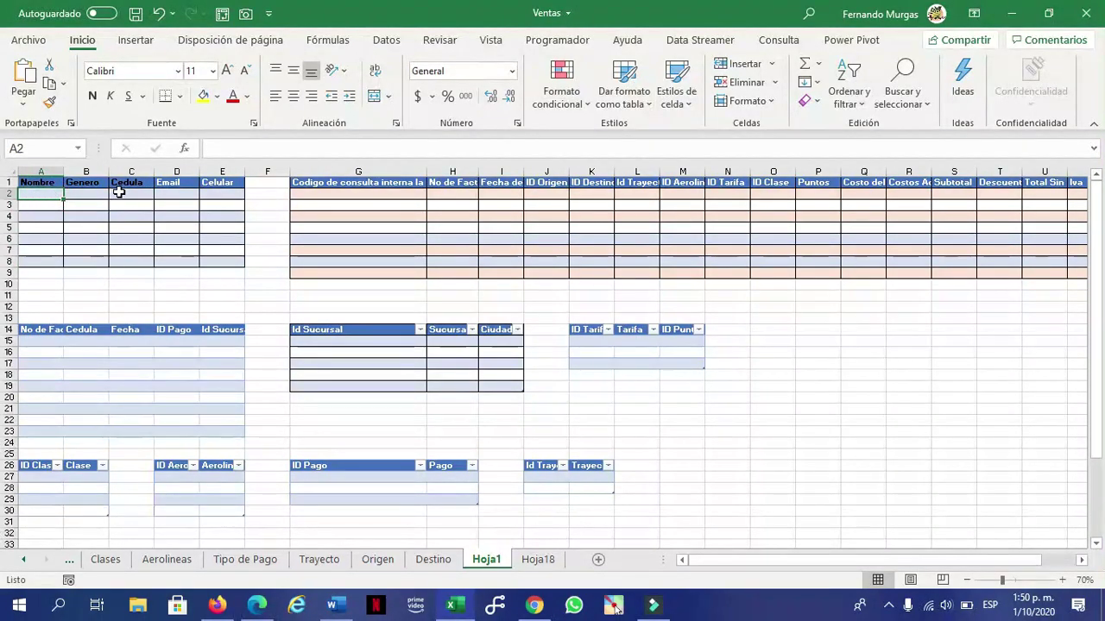
pyautogui.click(129, 194)
pyautogui.click(132, 207)
pyautogui.click(136, 217)
pyautogui.moveTo(128, 194); pyautogui.dragTo(124, 251)
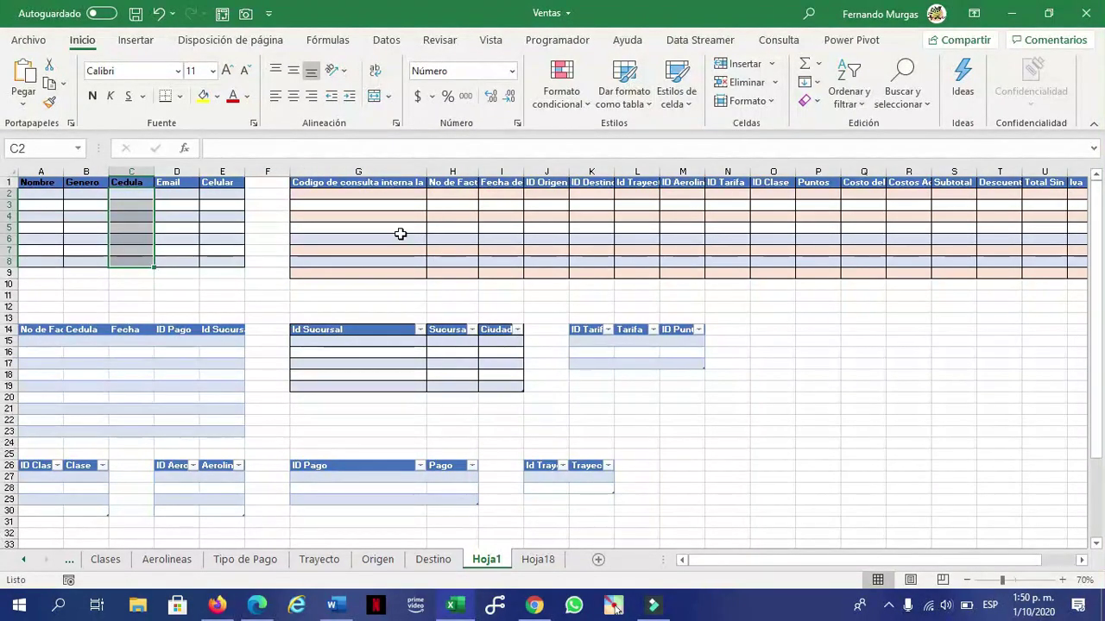
# Highlight the reservation code column G1:G9 and inspect the first records of the invoice table headed in row 14
pyautogui.moveTo(346, 182); pyautogui.dragTo(360, 275)
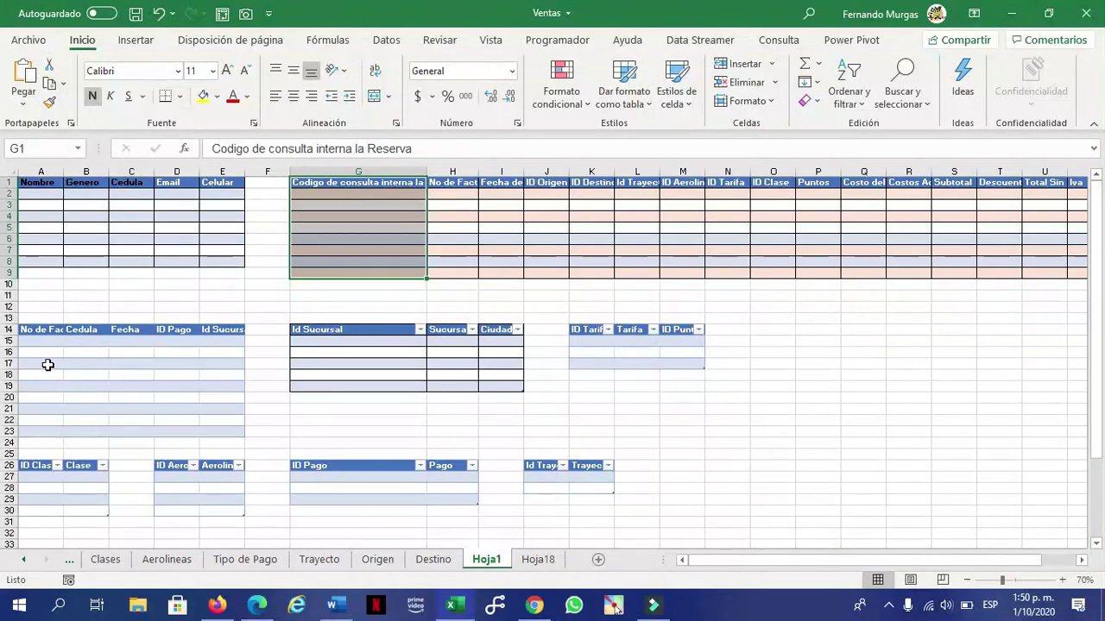
pyautogui.click(86, 340)
pyautogui.click(53, 352)
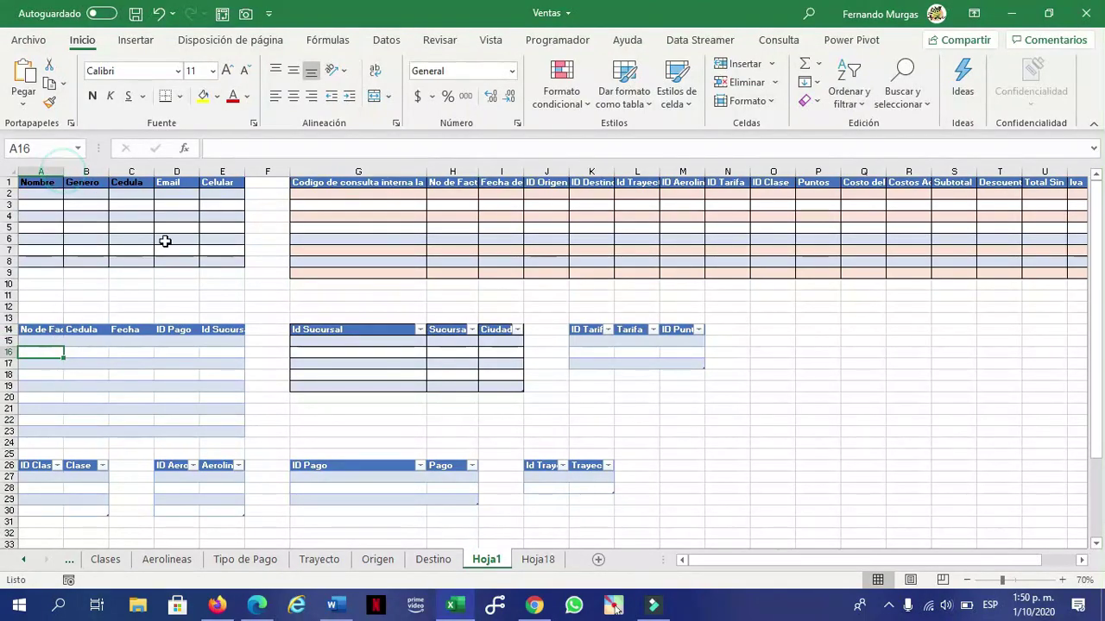
# Autofit the width of column E and select the Id Sucursal column of the invoice table, E14:E23
pyautogui.doubleClick(245, 171)
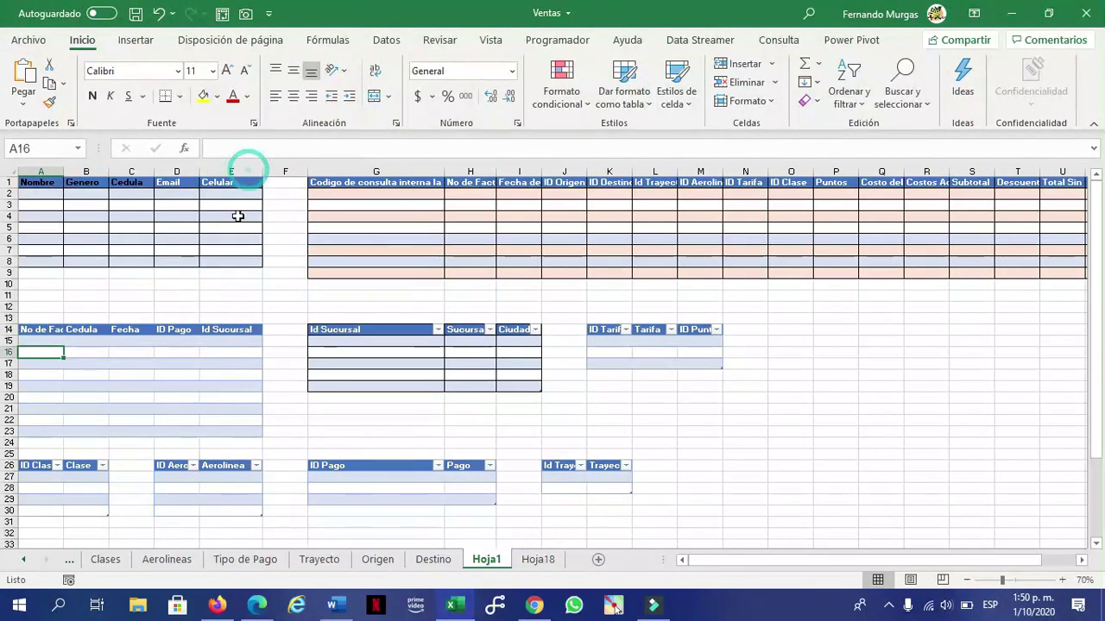
pyautogui.moveTo(226, 329); pyautogui.dragTo(224, 430)
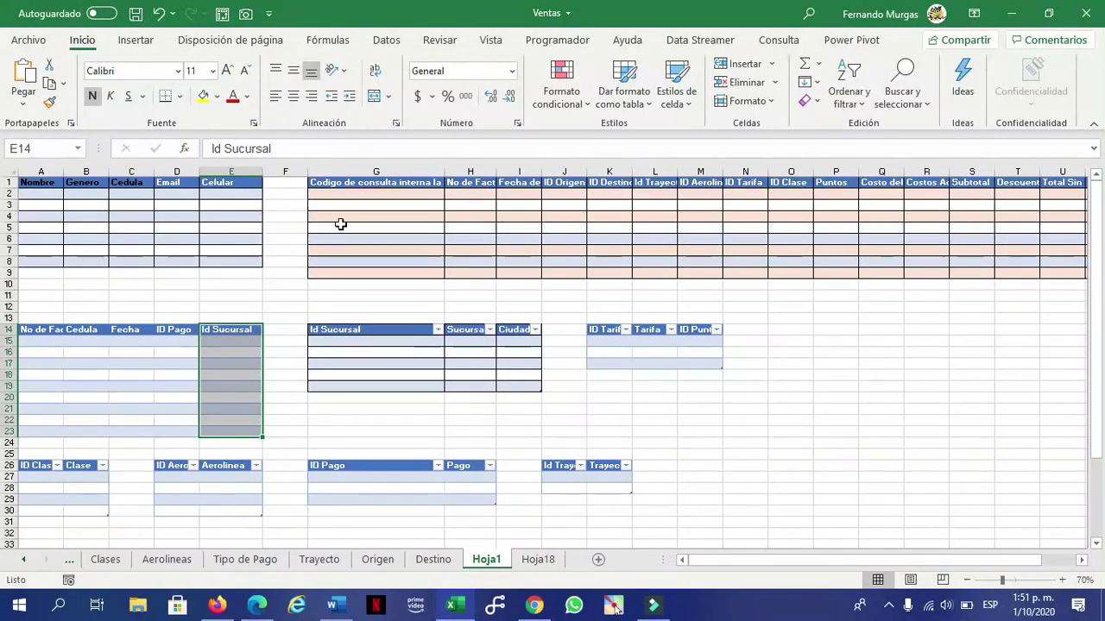
# Highlight the reservation code column in G, the branch table headed in row 14, and the invoice table's Id Sucursal column E14:E23
pyautogui.moveTo(376, 178); pyautogui.dragTo(399, 274)
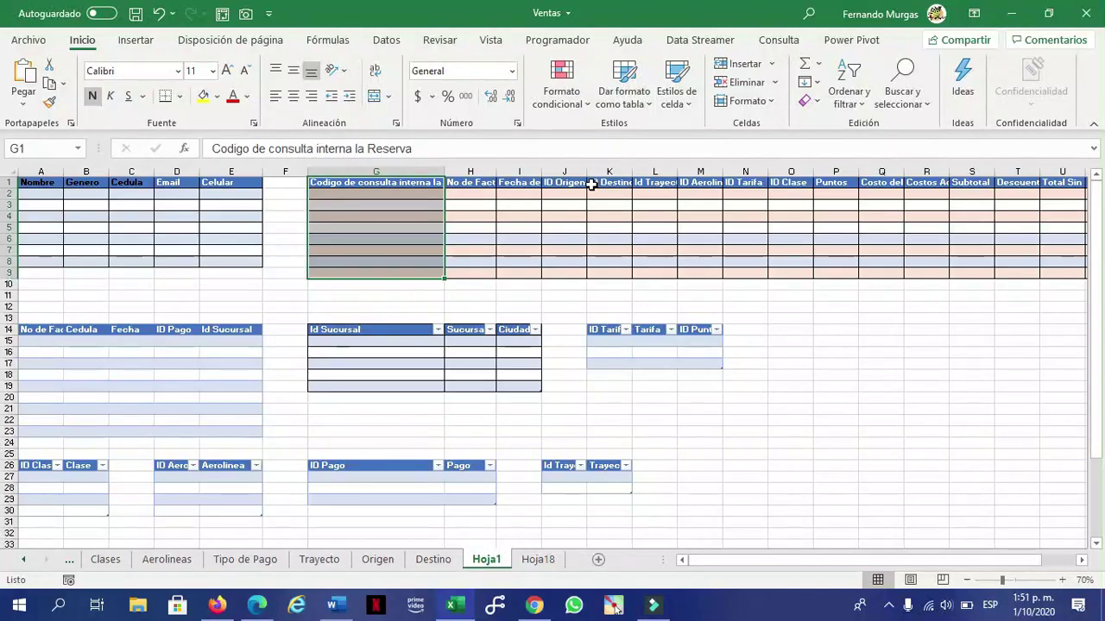
pyautogui.moveTo(365, 184); pyautogui.dragTo(382, 253)
pyautogui.scroll(-3, 382, 253)
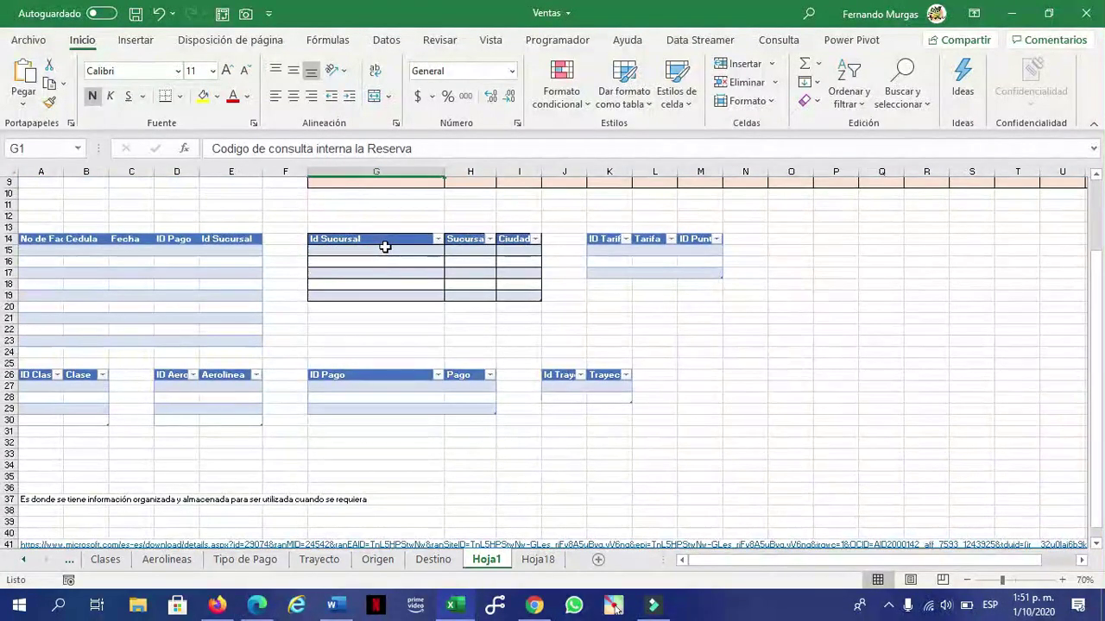
pyautogui.scroll(3, 382, 252)
pyautogui.scroll(-7, 385, 246)
pyautogui.scroll(7, 384, 247)
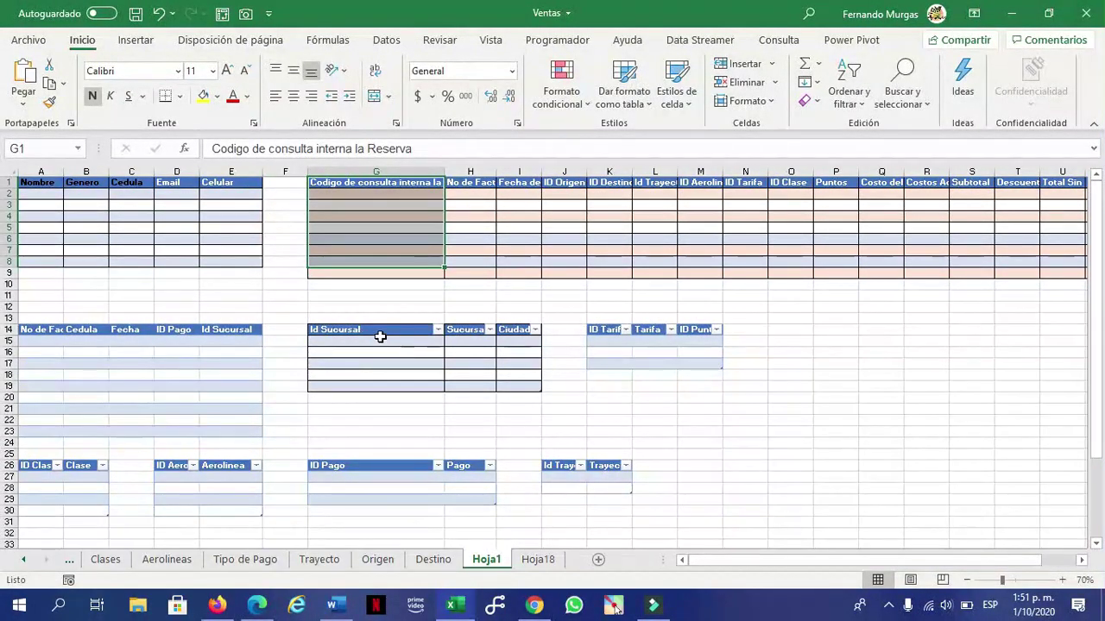
pyautogui.moveTo(376, 333); pyautogui.dragTo(527, 392)
pyautogui.moveTo(231, 334); pyautogui.dragTo(242, 434)
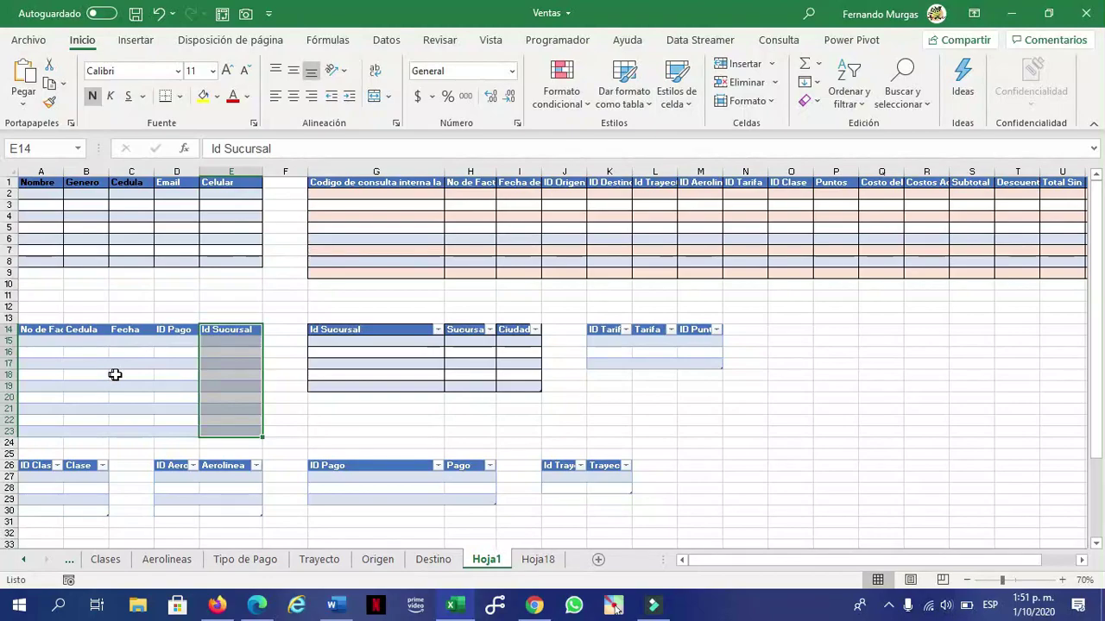
# Highlight the No de Factura column H1:H9 and compare its records with those of the invoice table headed in row 14
pyautogui.moveTo(466, 182); pyautogui.dragTo(464, 272)
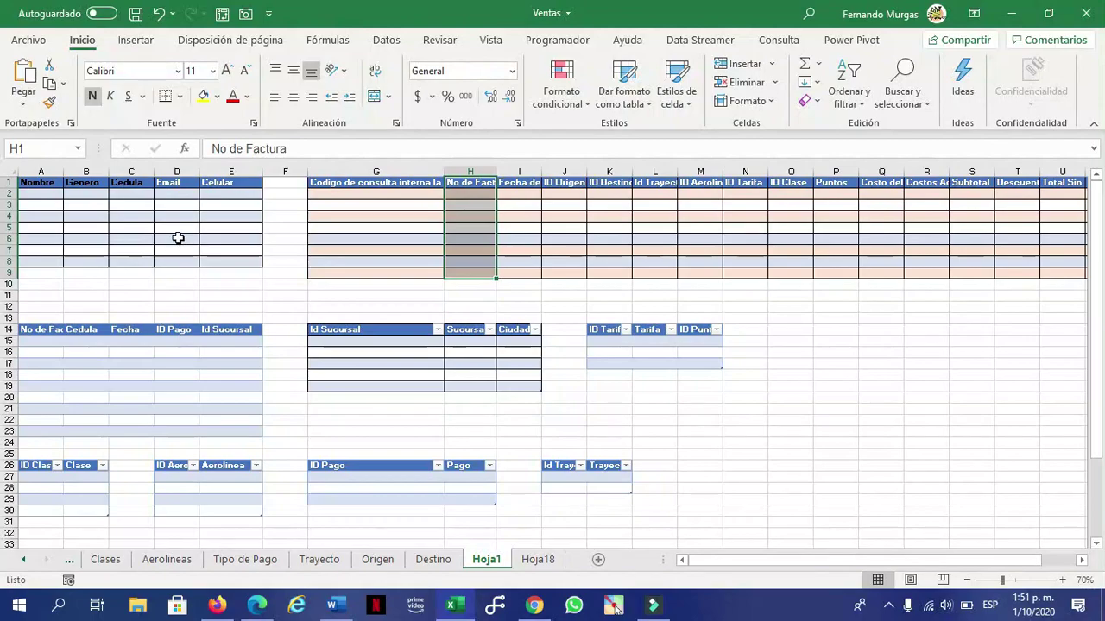
pyautogui.click(360, 292)
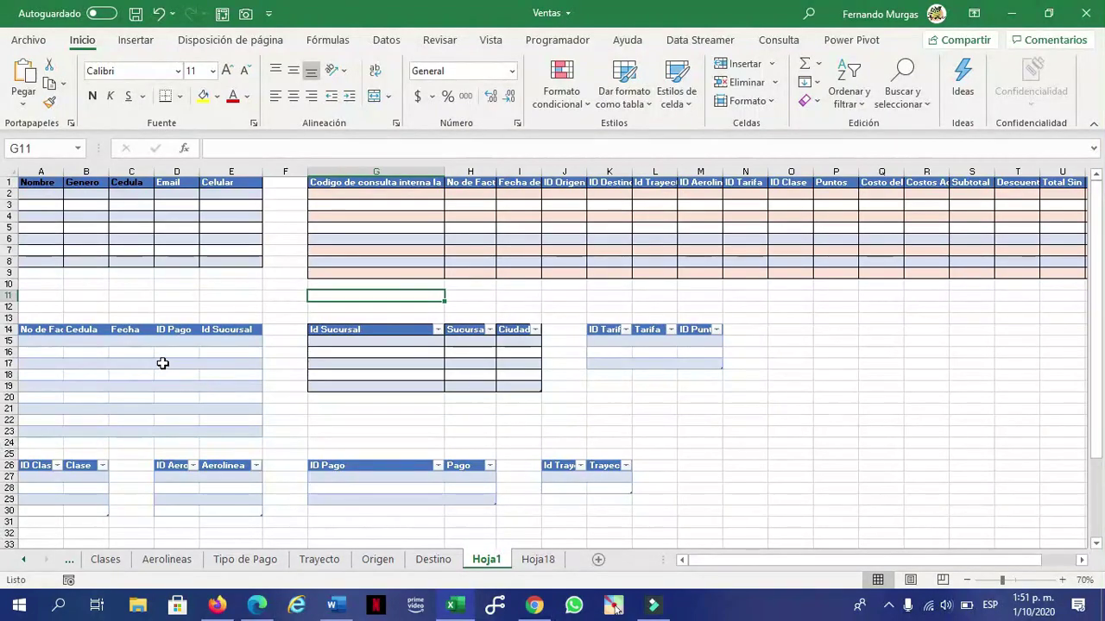
pyautogui.click(176, 364)
pyautogui.click(148, 362)
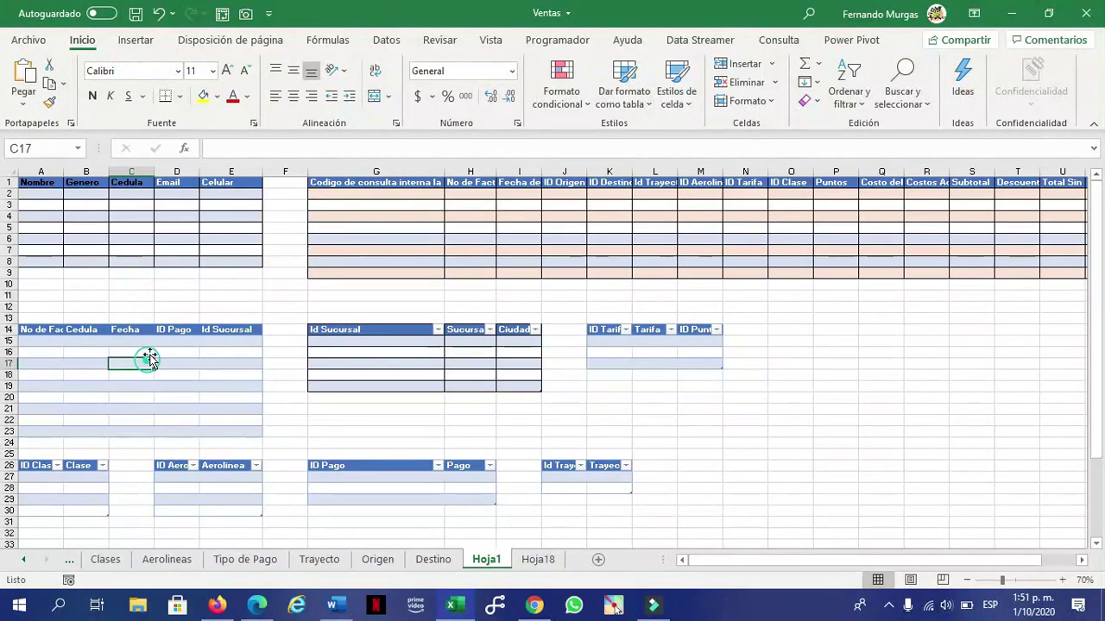
pyautogui.click(470, 227)
pyautogui.click(93, 361)
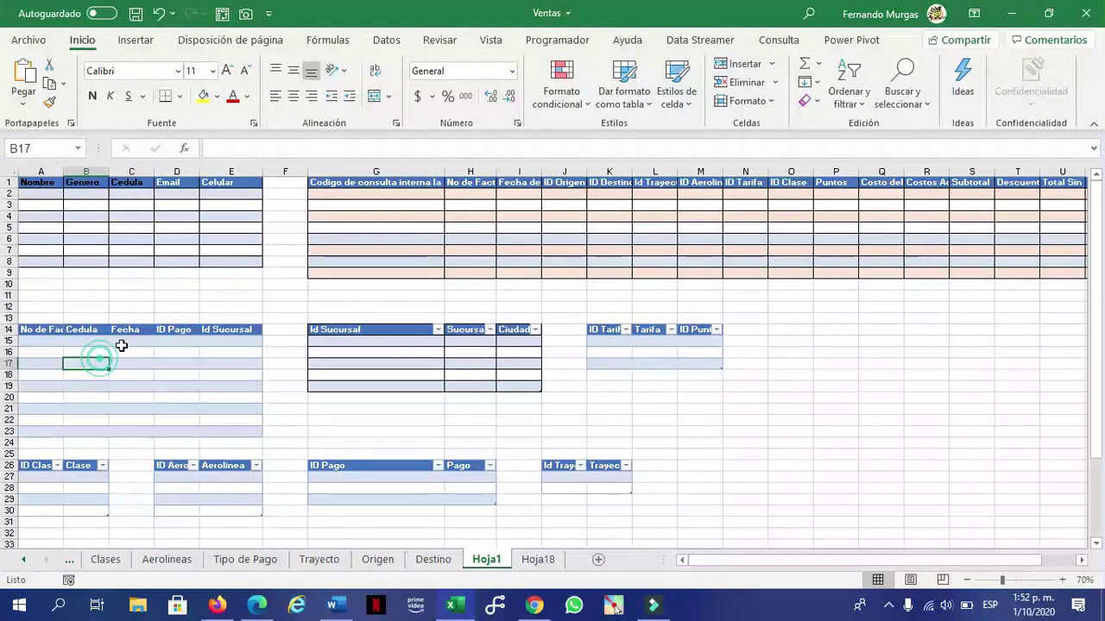
pyautogui.click(407, 270)
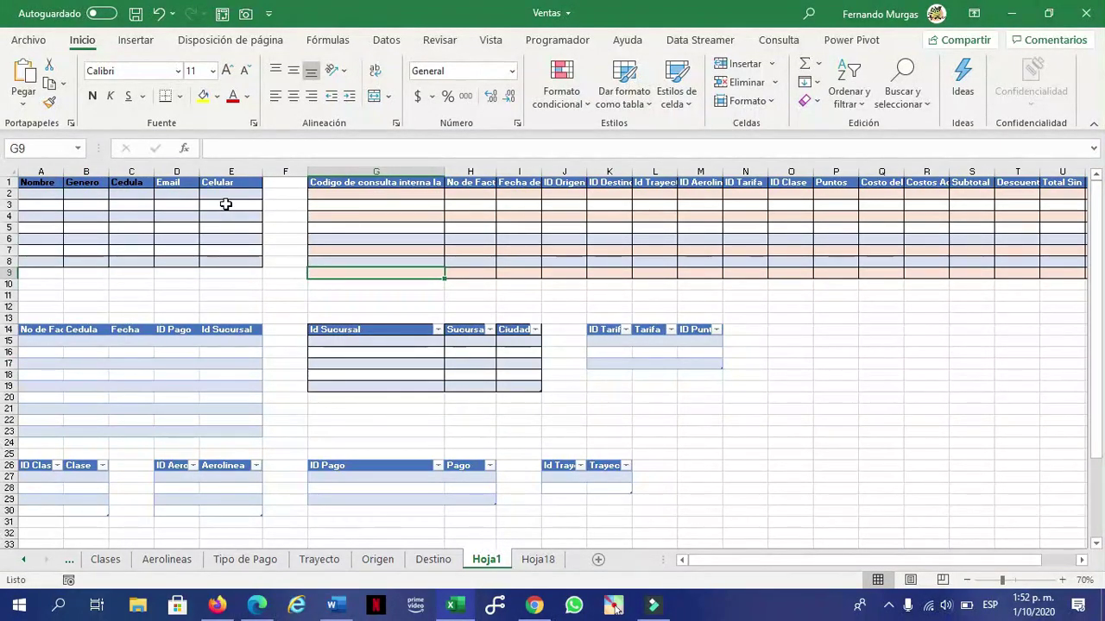
pyautogui.click(161, 363)
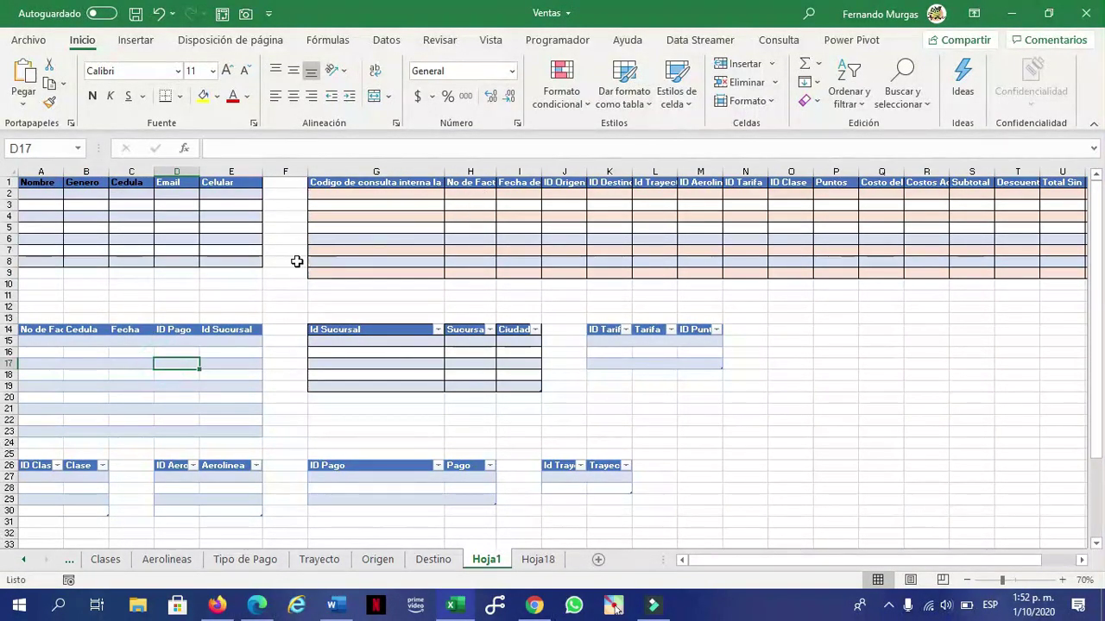
# Highlight the whole invoice table A14:E23 and match its records against the No de Factura column of the reservation table
pyautogui.moveTo(44, 332); pyautogui.dragTo(219, 407)
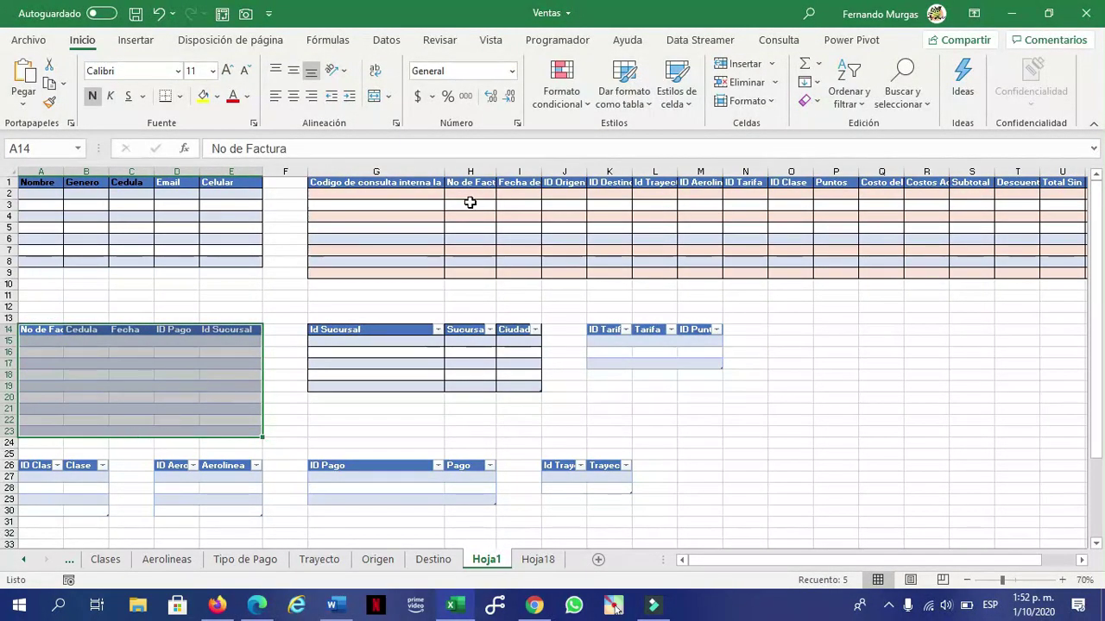
pyautogui.click(500, 195)
pyautogui.moveTo(116, 367); pyautogui.dragTo(115, 374)
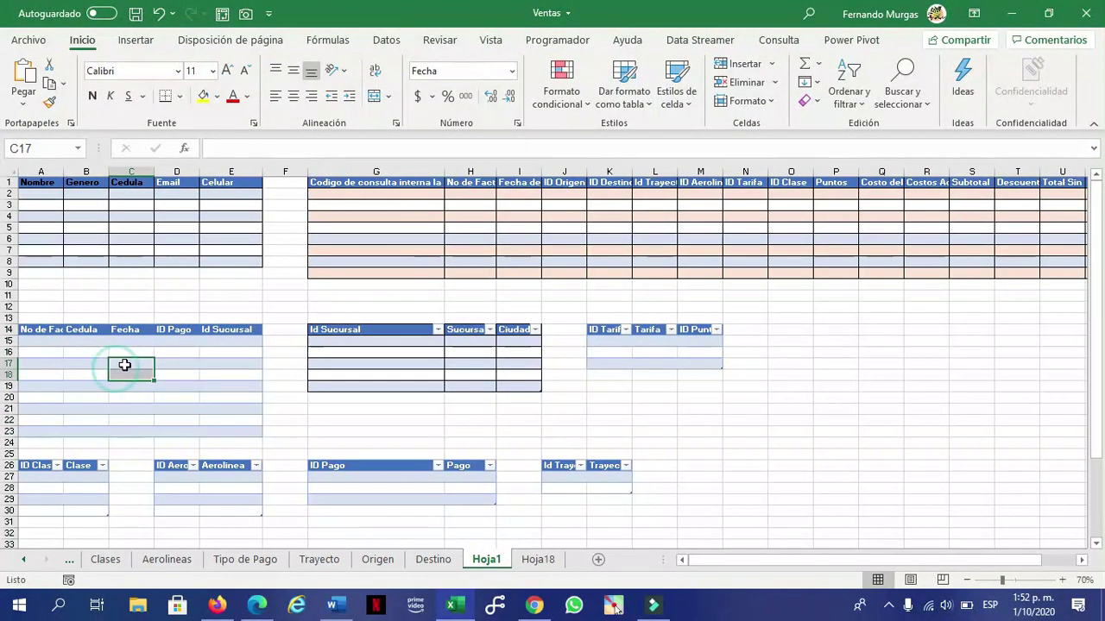
pyautogui.click(469, 226)
pyautogui.click(93, 377)
pyautogui.click(449, 251)
# Highlight the reservation table starting at G1 and go through its fields from the reservation code to ID Tarifa
pyautogui.moveTo(371, 183); pyautogui.dragTo(969, 264)
pyautogui.click(392, 201)
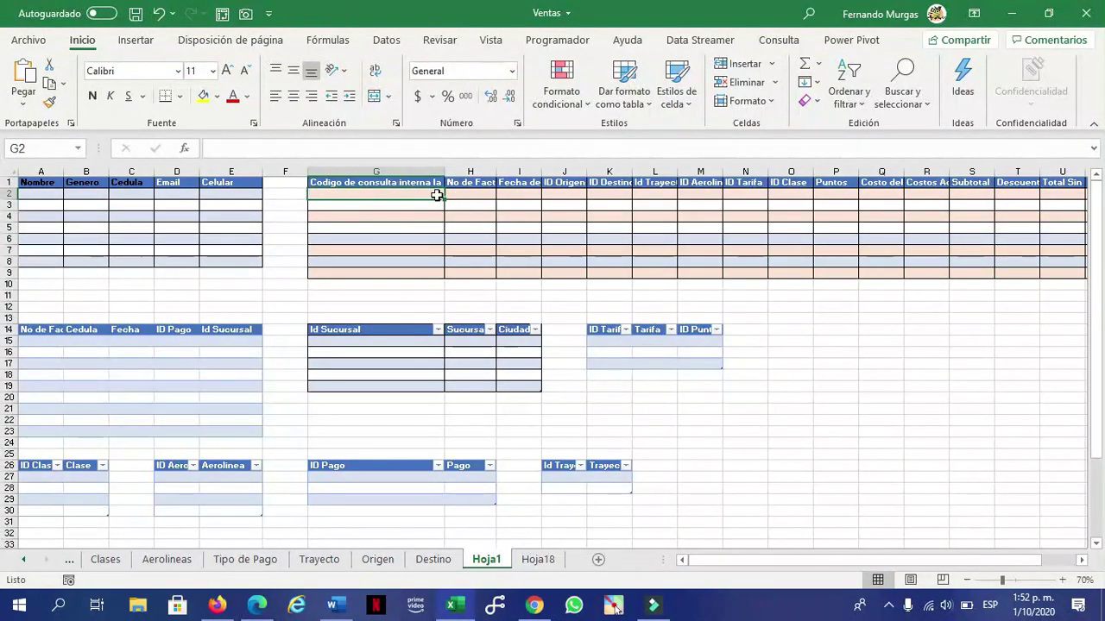
pyautogui.click(456, 184)
pyautogui.click(57, 354)
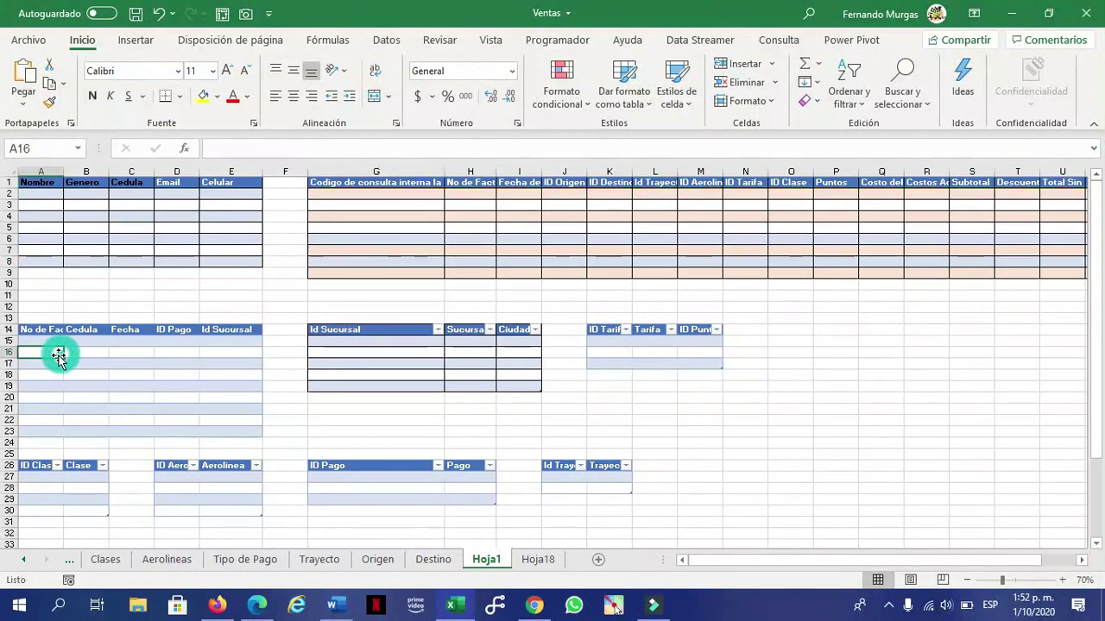
pyautogui.click(501, 194)
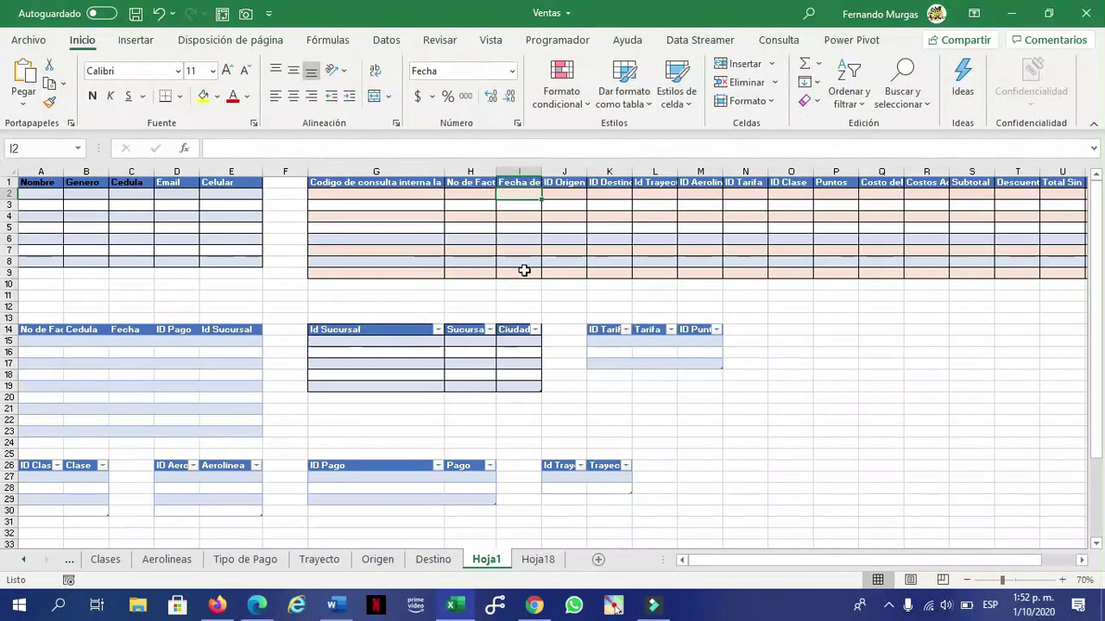
pyautogui.click(565, 207)
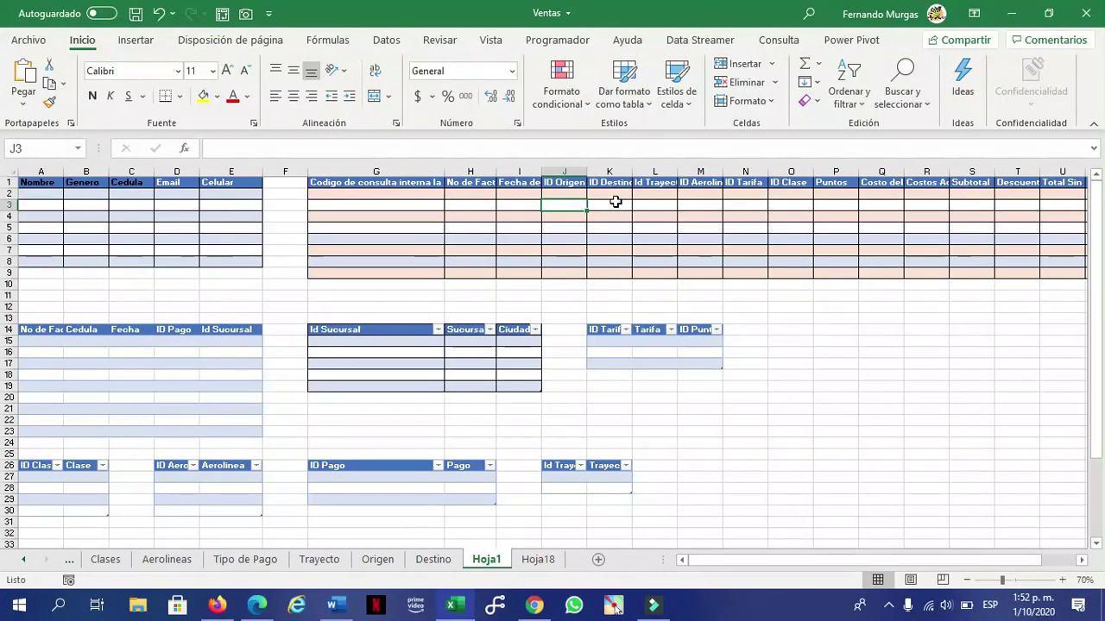
pyautogui.click(654, 183)
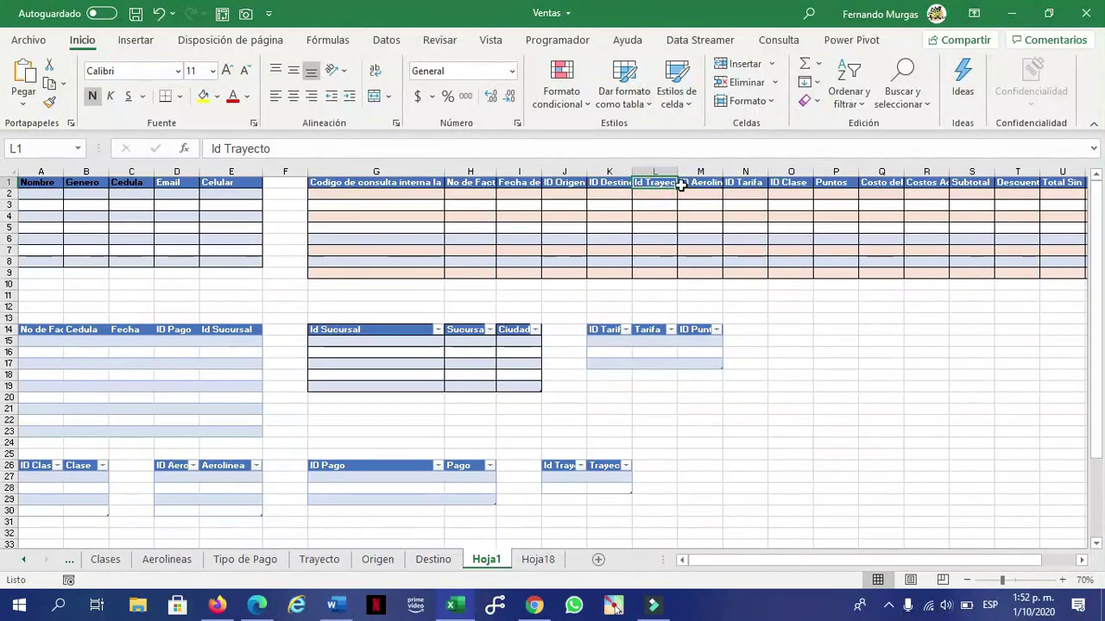
pyautogui.click(686, 184)
pyautogui.click(741, 195)
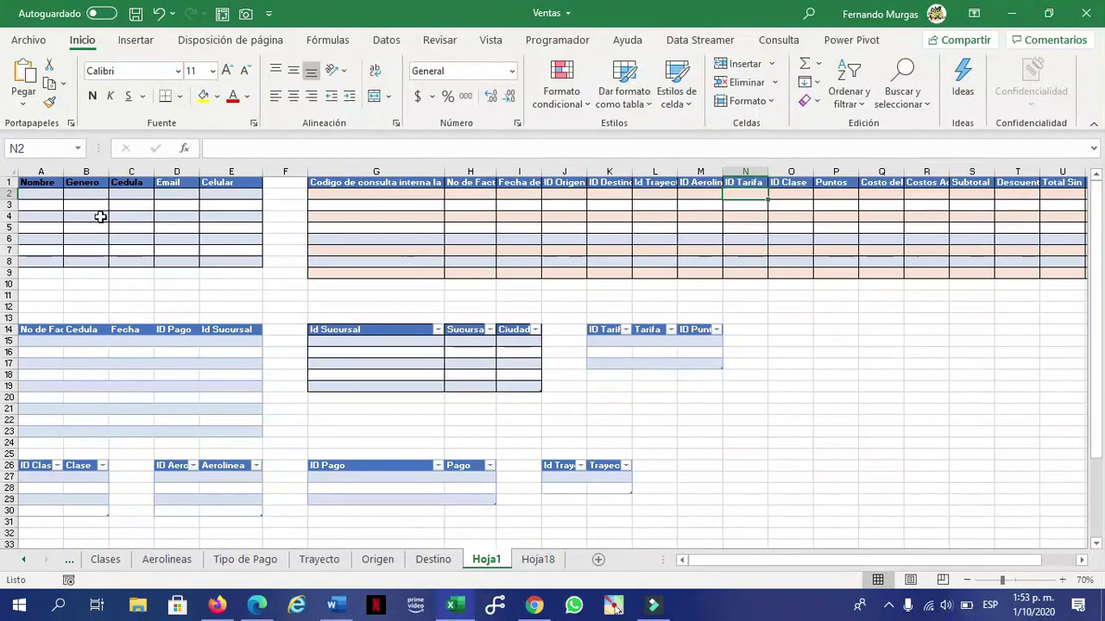
# Compare the Cedula and Genero columns of the first table, C2:C8 and B2:B8, with the invoice table's Cedula column B15:B23
pyautogui.click(128, 181)
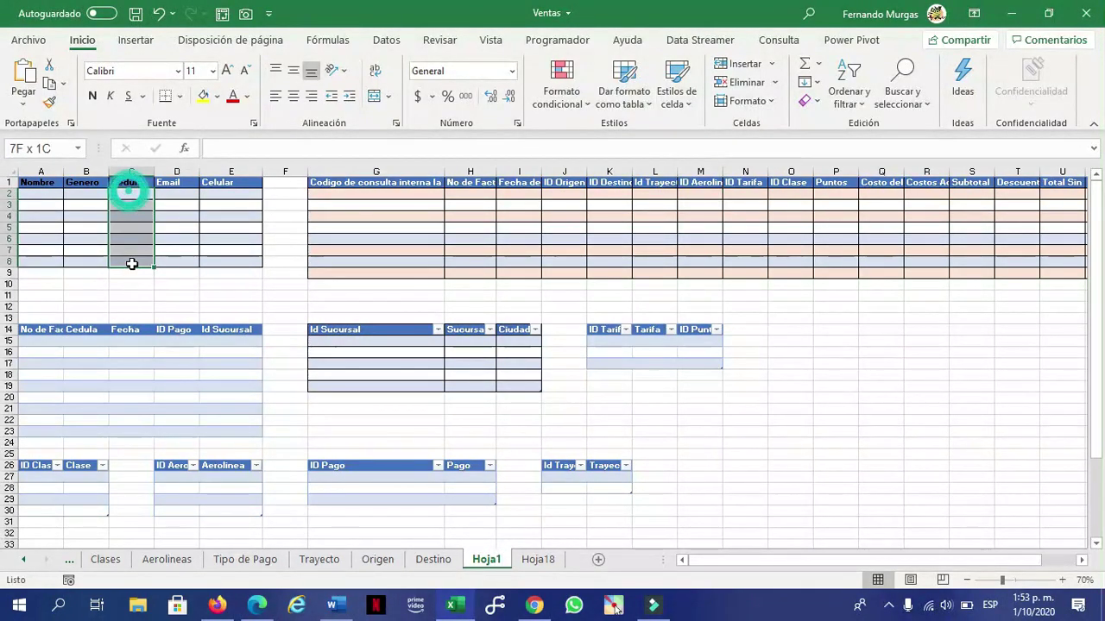
pyautogui.click(82, 193)
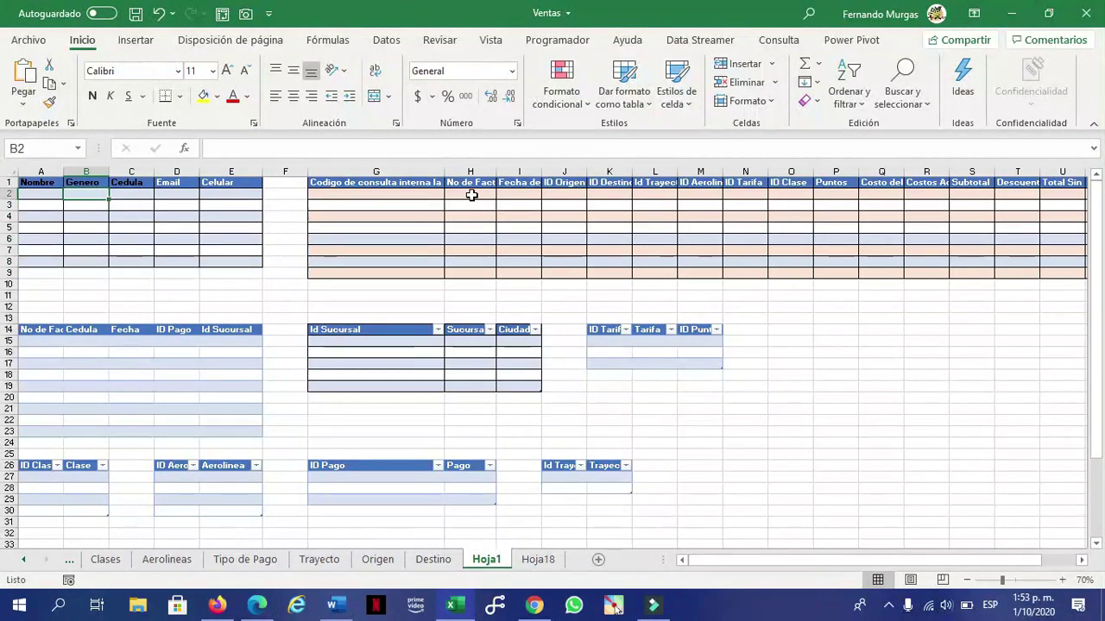
pyautogui.click(95, 194)
pyautogui.moveTo(95, 193); pyautogui.dragTo(93, 264)
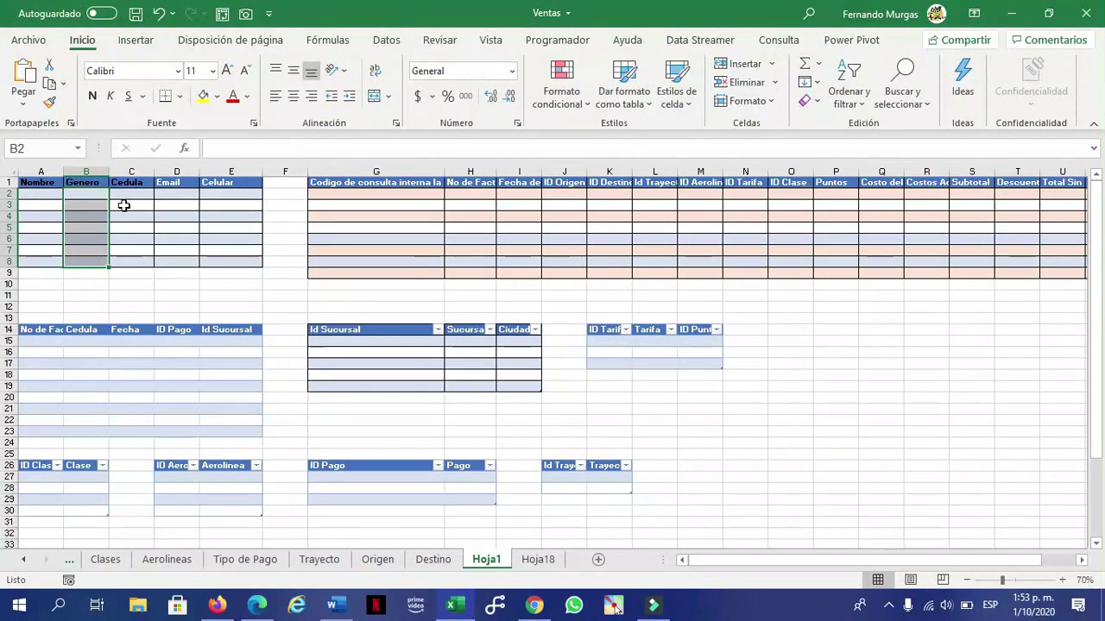
pyautogui.moveTo(82, 341); pyautogui.dragTo(75, 430)
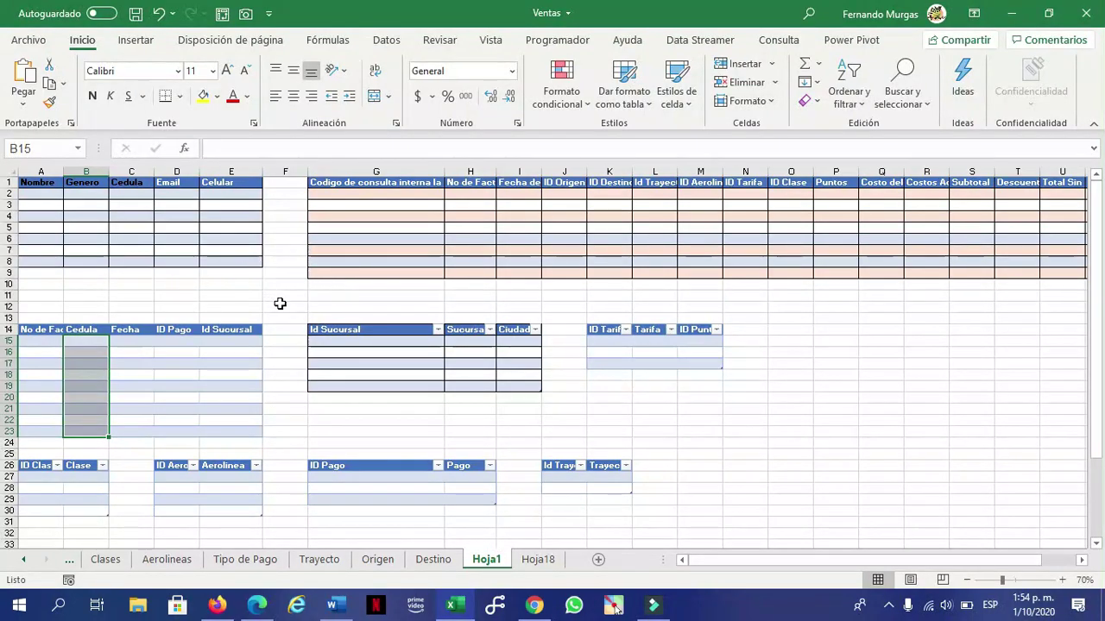
# Review the names of the workbook's first sheets, starting with Compradores, while staying on Hoja1
pyautogui.click(421, 279)
pyautogui.click(295, 449)
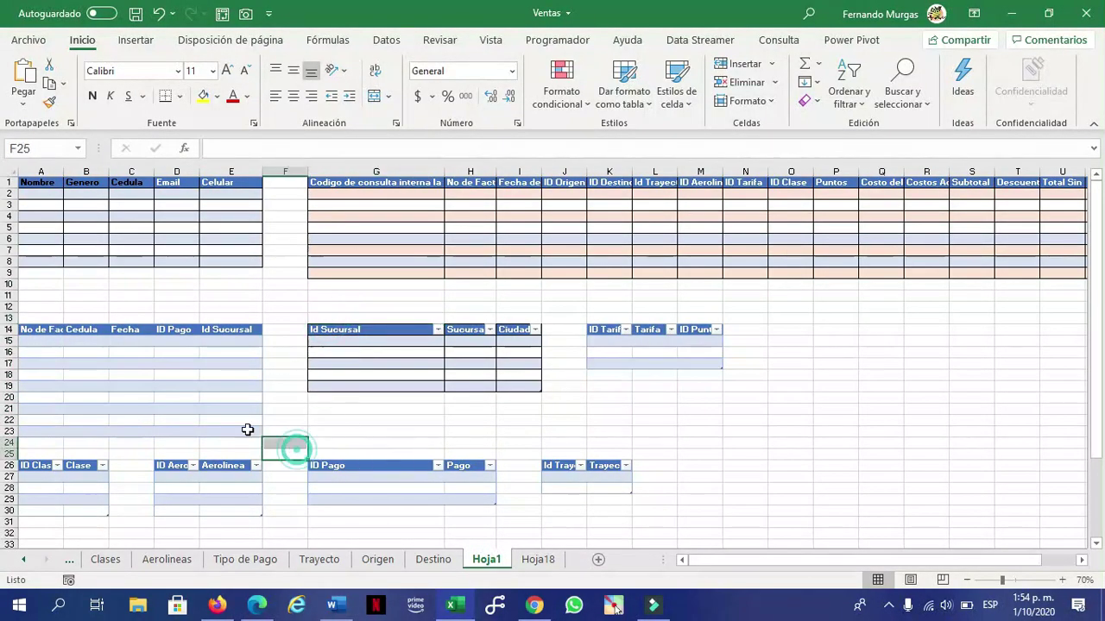
pyautogui.click(24, 560)
pyautogui.click(24, 560)
pyautogui.click(25, 561)
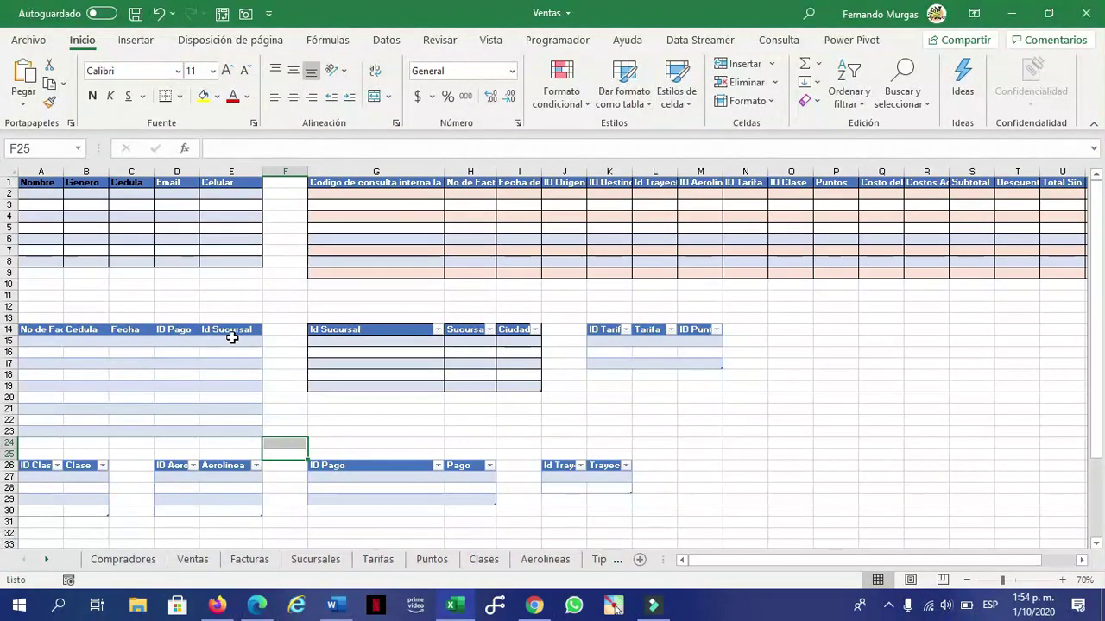
pyautogui.click(86, 296)
pyautogui.click(57, 298)
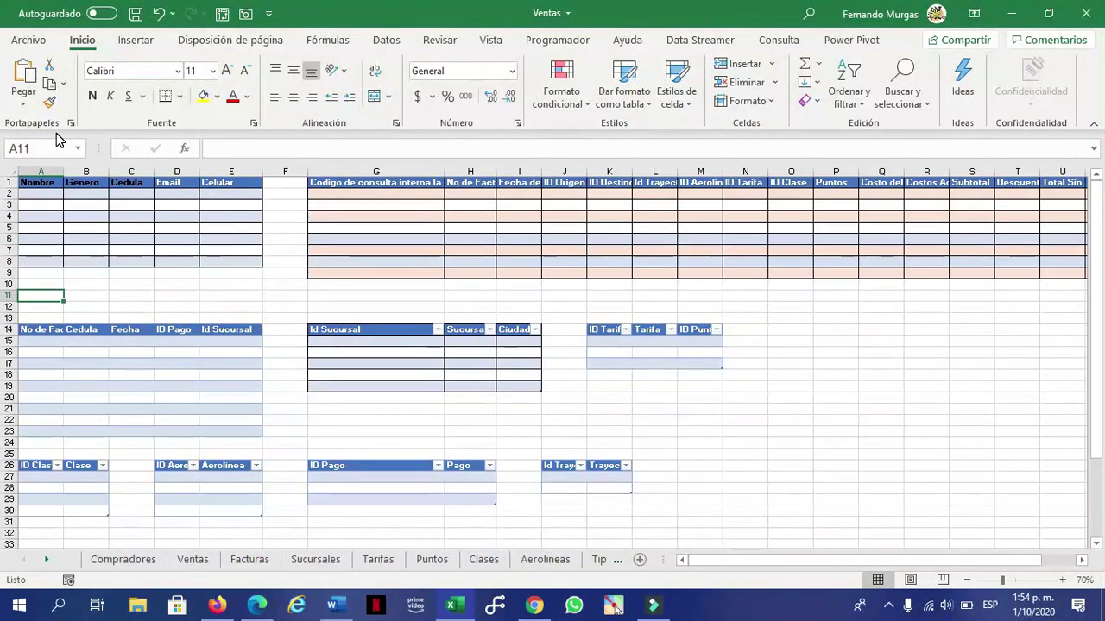
# Insert a blank row above the table headers in row 1, and merge and center A1:E1
pyautogui.moveTo(42, 181); pyautogui.dragTo(252, 259)
pyautogui.click(11, 182)
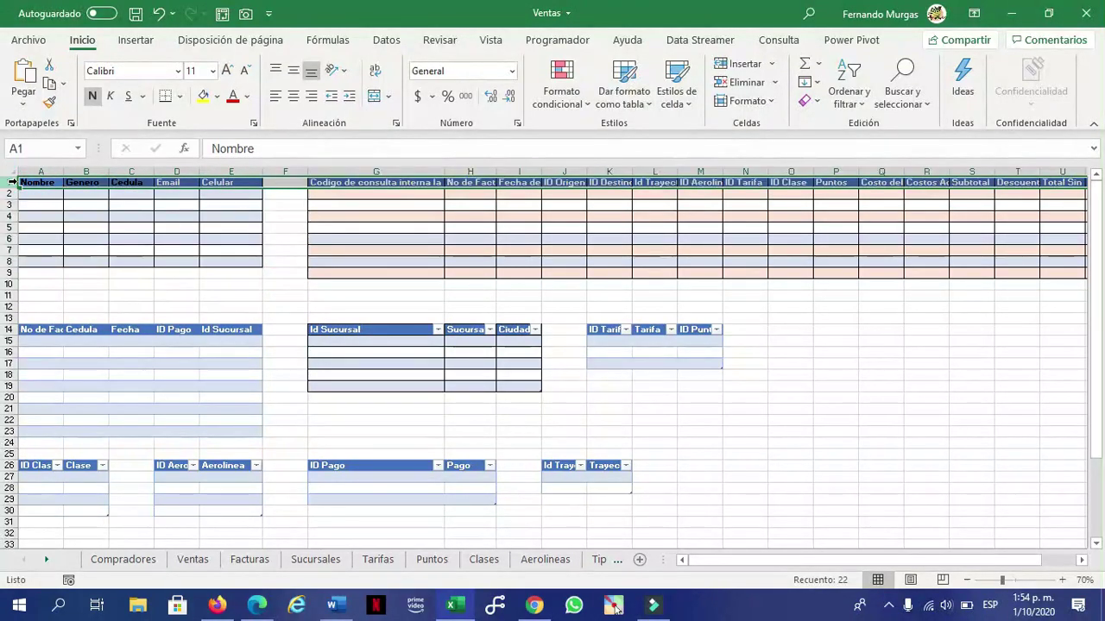
pyautogui.rightClick(11, 182)
pyautogui.click(62, 314)
pyautogui.click(164, 226)
pyautogui.moveTo(31, 182); pyautogui.dragTo(231, 182)
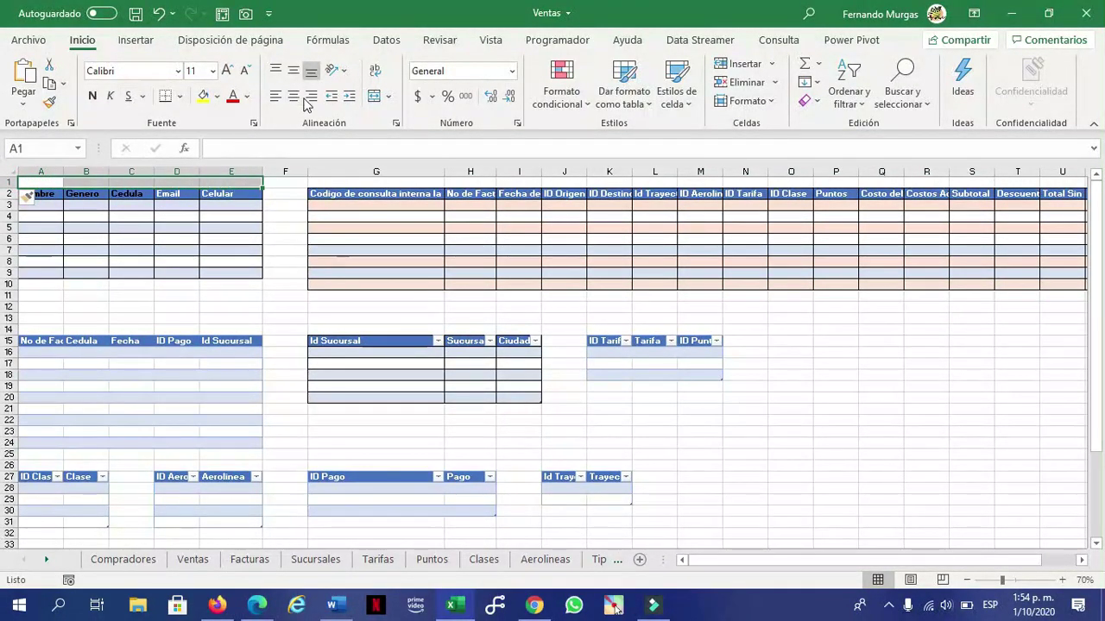
pyautogui.click(371, 97)
pyautogui.write('Datos')
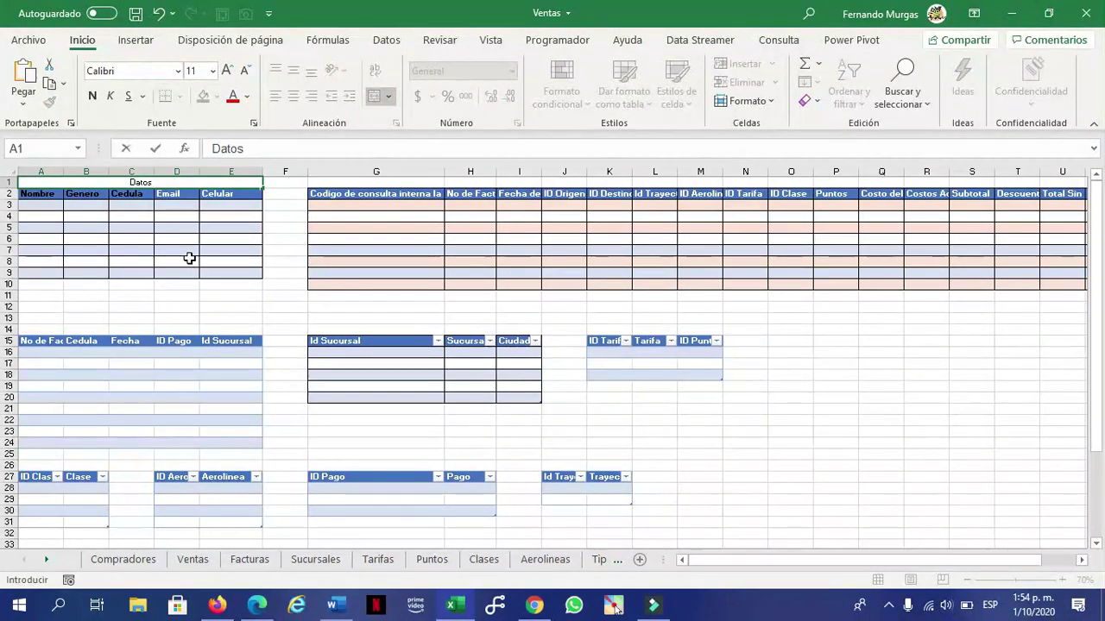
pyautogui.write(' Per')
pyautogui.press('BackSpace')
pyautogui.press('BackSpace')
pyautogui.press('BackSpace')
pyautogui.press('BackSpace')
pyautogui.press('BackSpace')
pyautogui.press('BackSpace')
pyautogui.press('BackSpace')
pyautogui.press('BackSpace')
pyautogui.press('BackSpace')
# Enter Clientes as the title in the merged cell A1 above the Nombre to Celular table
pyautogui.write('Cli')
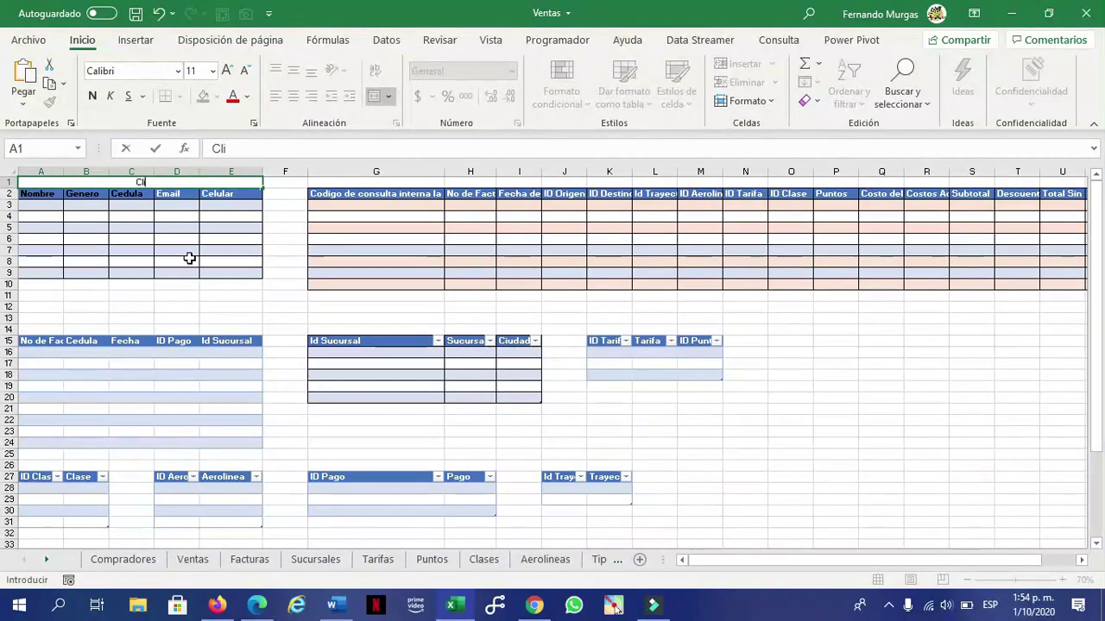
pyautogui.write('entes')
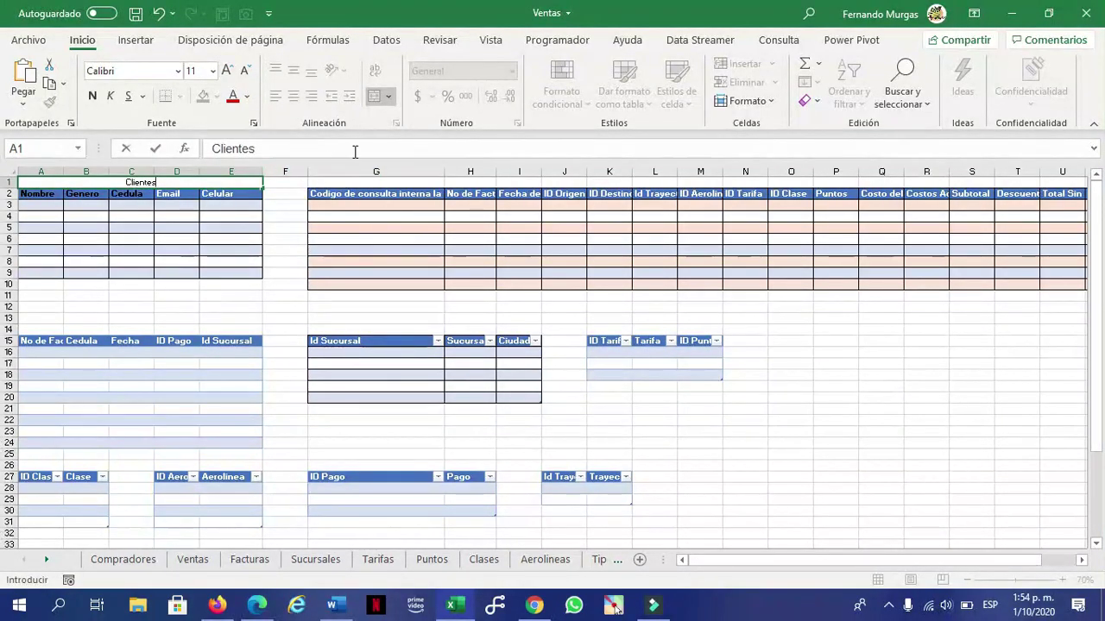
pyautogui.click(367, 184)
pyautogui.moveTo(367, 184); pyautogui.dragTo(1007, 159)
pyautogui.press('BackSpace')
pyautogui.press('BackSpace')
pyautogui.press('BackSpace')
pyautogui.press('BackSpace')
pyautogui.press('BackSpace')
pyautogui.press('BackSpace')
pyautogui.press('BackSpace')
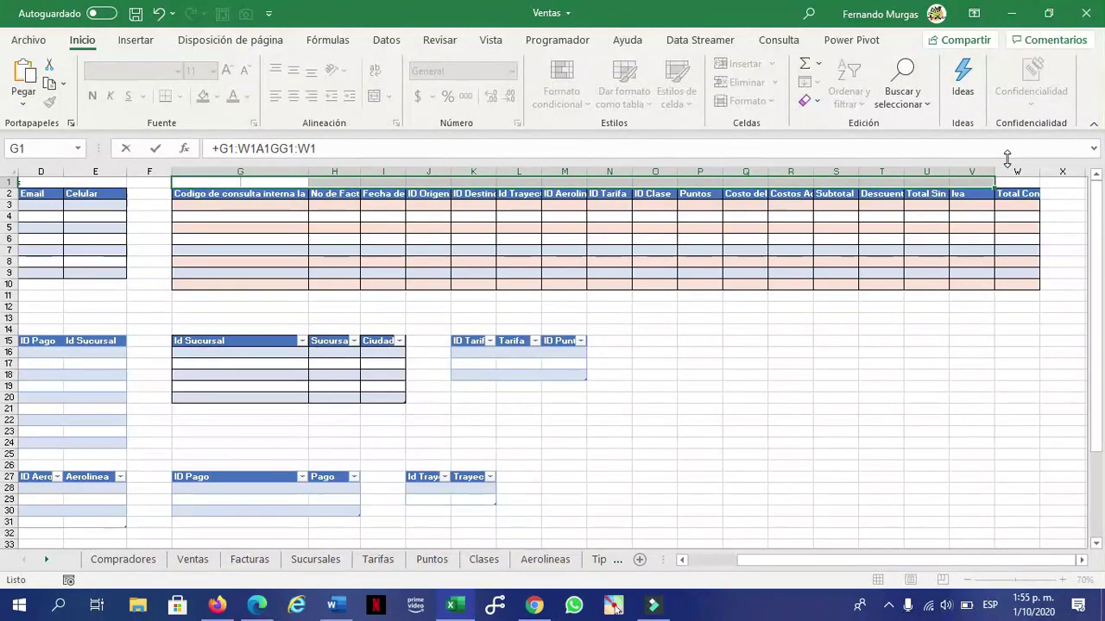
pyautogui.press('Tab')
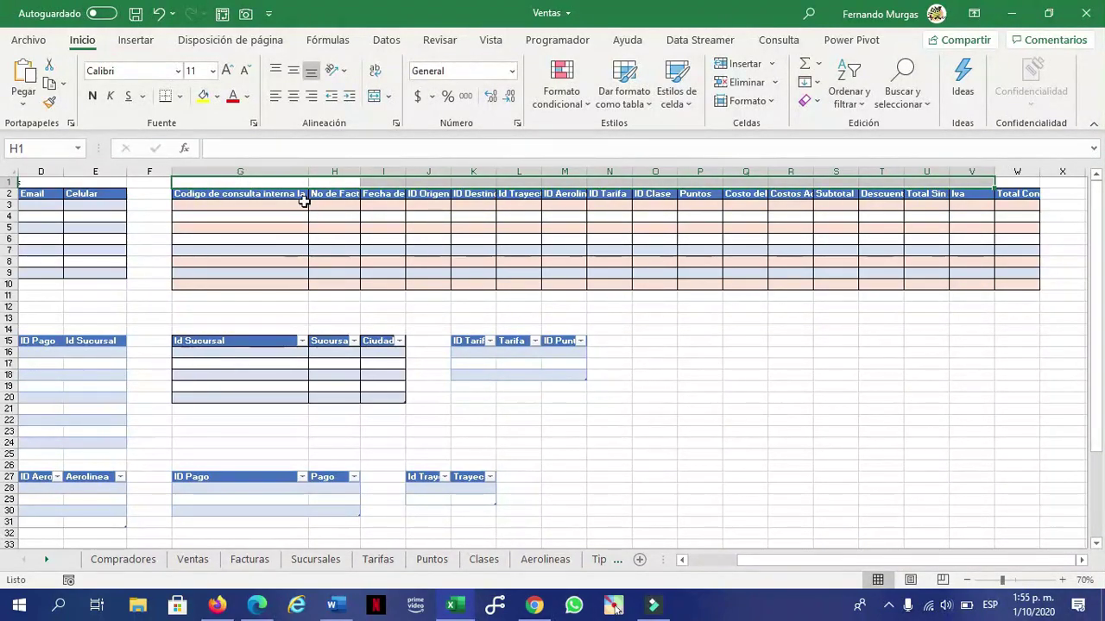
pyautogui.click(153, 217)
pyautogui.press('Up')
pyautogui.press('Left')
pyautogui.press('Left')
pyautogui.press('Left')
pyautogui.press('Left')
pyautogui.press('Left')
pyautogui.press('Up')
pyautogui.press('Right')
pyautogui.press('Right')
pyautogui.press('Right')
pyautogui.press('Right')
pyautogui.press('Right')
pyautogui.press('Up')
pyautogui.press('Right')
pyautogui.press('Delete')
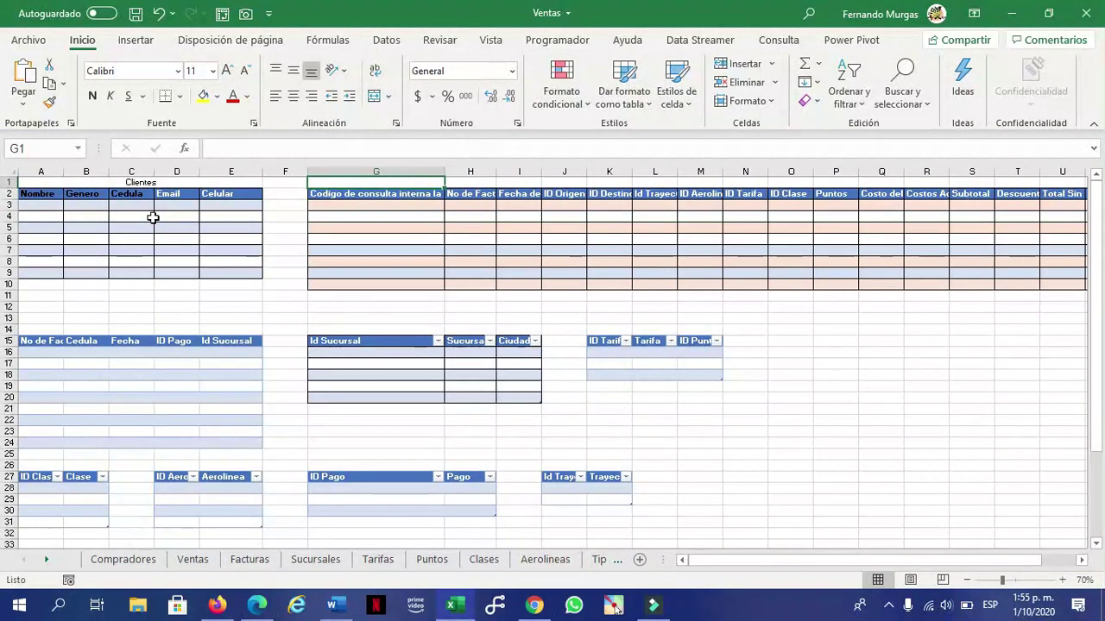
# Merge and center G1:W1 above the table starting with Codigo de consulta interna, and enter Ventas as its title
pyautogui.hotkey('shift', 'Right')
pyautogui.hotkey('shift', 'Right')
pyautogui.hotkey('shift', 'Right')
pyautogui.hotkey('shift', 'Right')
pyautogui.hotkey('shift', 'Right')
pyautogui.hotkey('shift', 'Right')
pyautogui.hotkey('shift', 'Right')
pyautogui.hotkey('shift', 'Right')
pyautogui.hotkey('shift', 'Right')
pyautogui.hotkey('shift', 'Right')
pyautogui.hotkey('shift', 'Right')
pyautogui.hotkey('shift', 'Right')
pyautogui.hotkey('shift', 'Right')
pyautogui.hotkey('shift', 'Right')
pyautogui.hotkey('shift', 'Right')
pyautogui.hotkey('shift', 'Right')
pyautogui.hotkey('shift', 'Right')
pyautogui.hotkey('shift', 'Right')
pyautogui.hotkey('shift', 'Right')
pyautogui.hotkey('shift', 'Right')
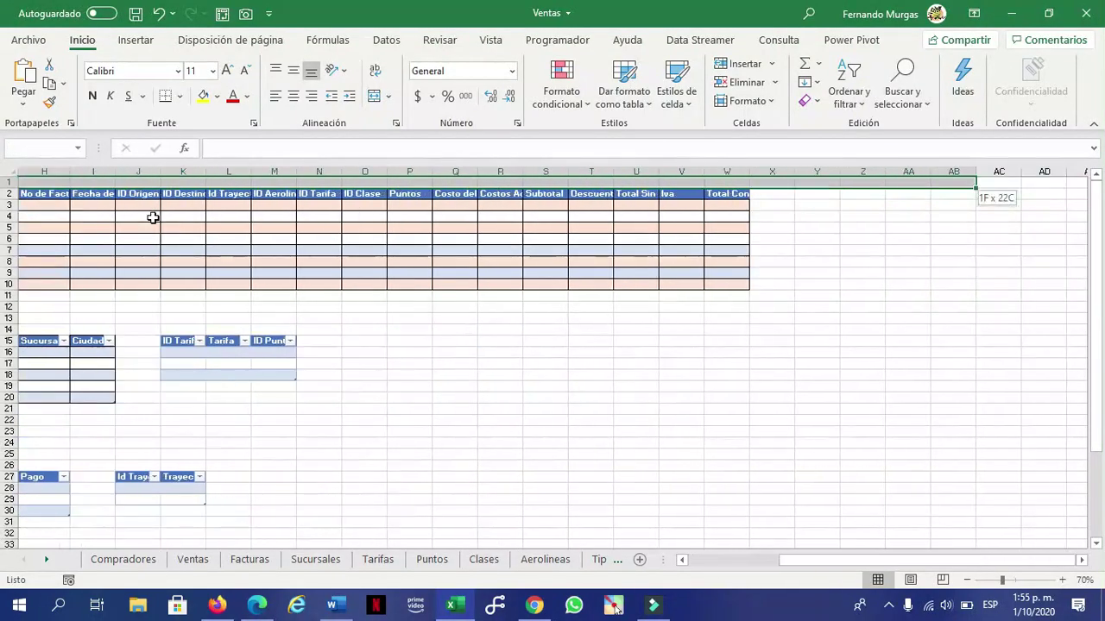
pyautogui.hotkey('shift', 'Left')
pyautogui.hotkey('shift', 'Left')
pyautogui.hotkey('shift', 'Left')
pyautogui.hotkey('shift', 'Left')
pyautogui.hotkey('shift', 'Left')
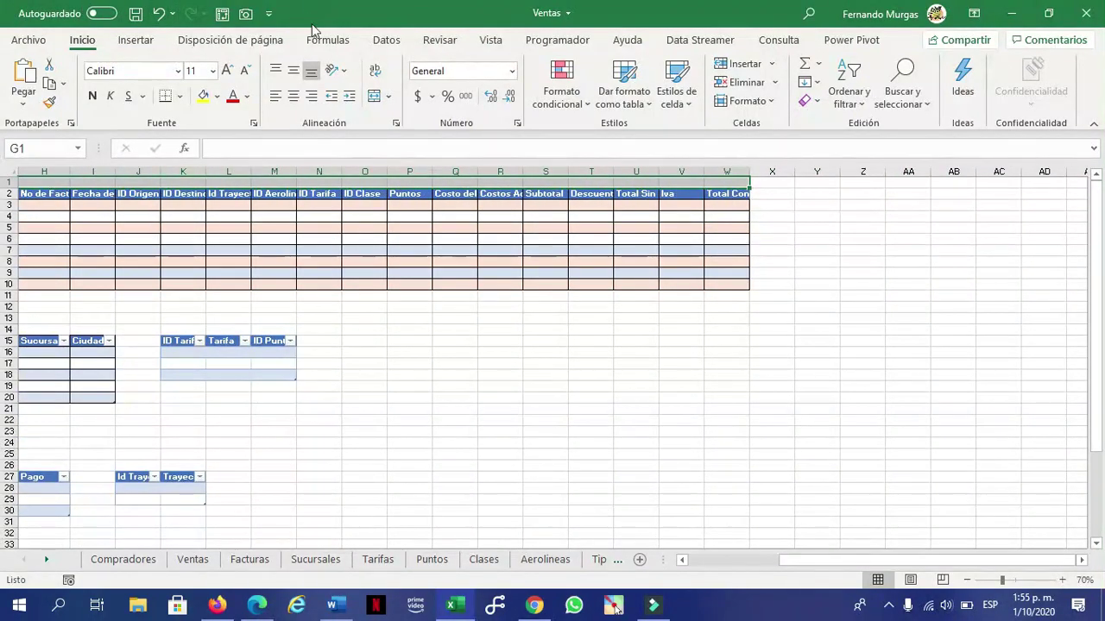
pyautogui.click(374, 95)
pyautogui.write('Ventas')
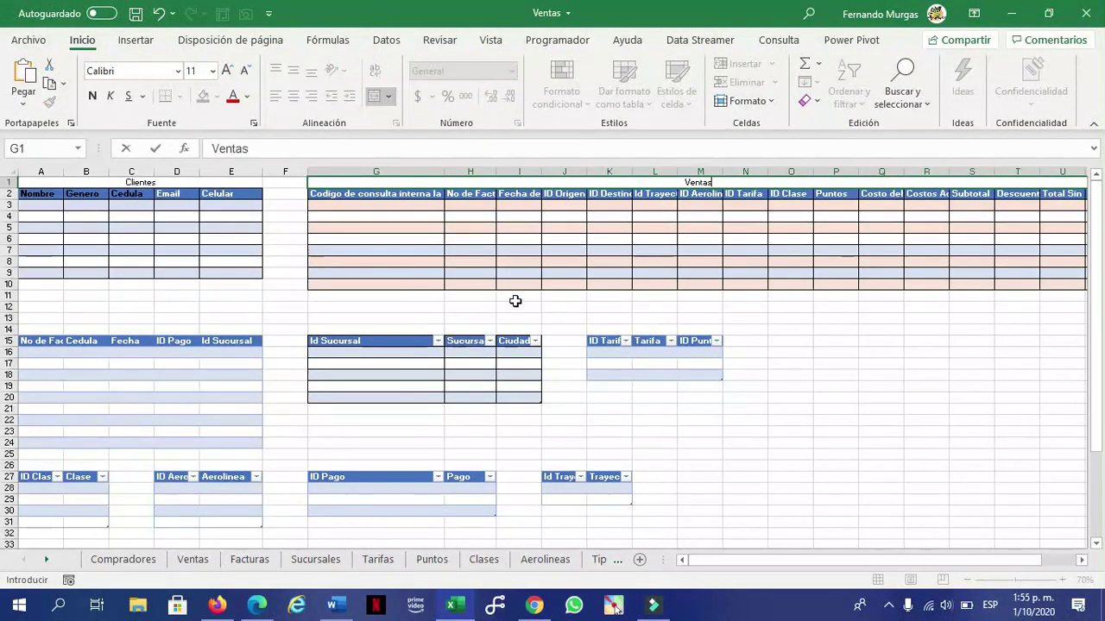
pyautogui.press('Return')
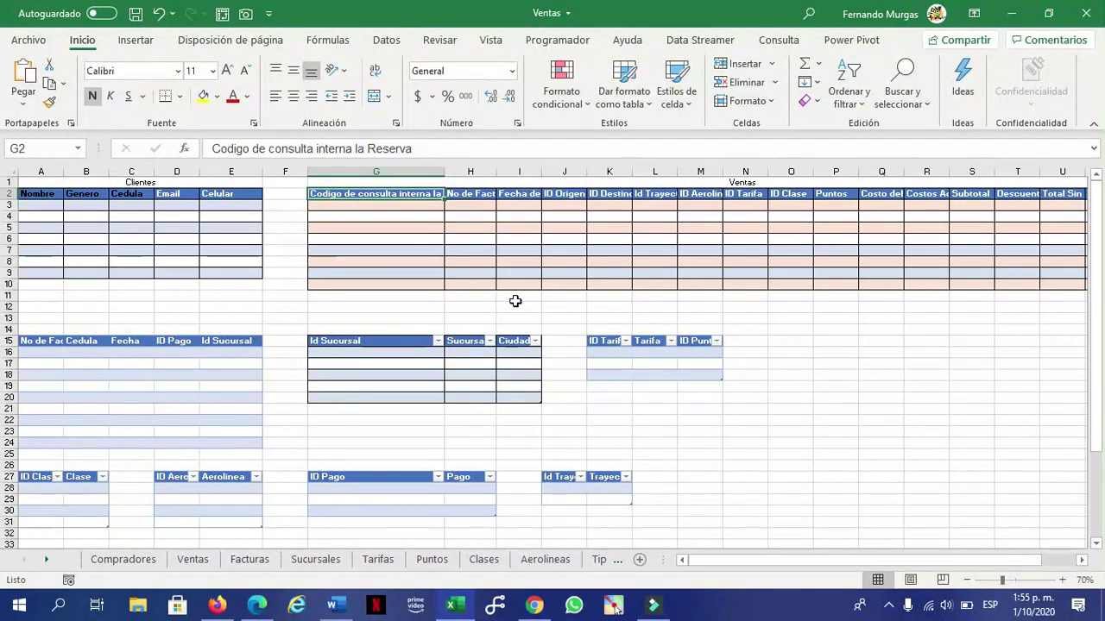
# Merge and center A14:E14 above the invoice table and enter Facturas as its title
pyautogui.press('Down')
pyautogui.press('Left')
pyautogui.press('Left')
pyautogui.press('Left')
pyautogui.press('Left')
pyautogui.press('Left')
pyautogui.press('Left')
pyautogui.press('Down')
pyautogui.press('Down')
pyautogui.press('Down')
pyautogui.press('Down')
pyautogui.press('Down')
pyautogui.press('Down')
pyautogui.press('Down')
pyautogui.press('Down')
pyautogui.press('Down')
pyautogui.press('Down')
pyautogui.press('Down')
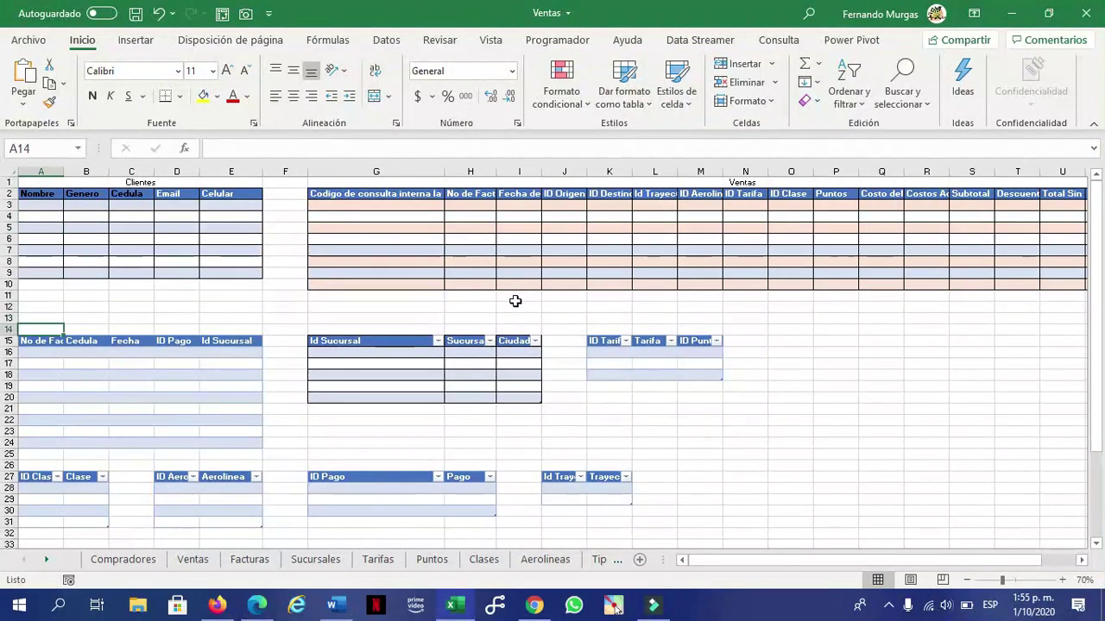
pyautogui.hotkey('shift', 'Right')
pyautogui.hotkey('shift', 'Right')
pyautogui.hotkey('shift', 'Right')
pyautogui.hotkey('shift', 'Right')
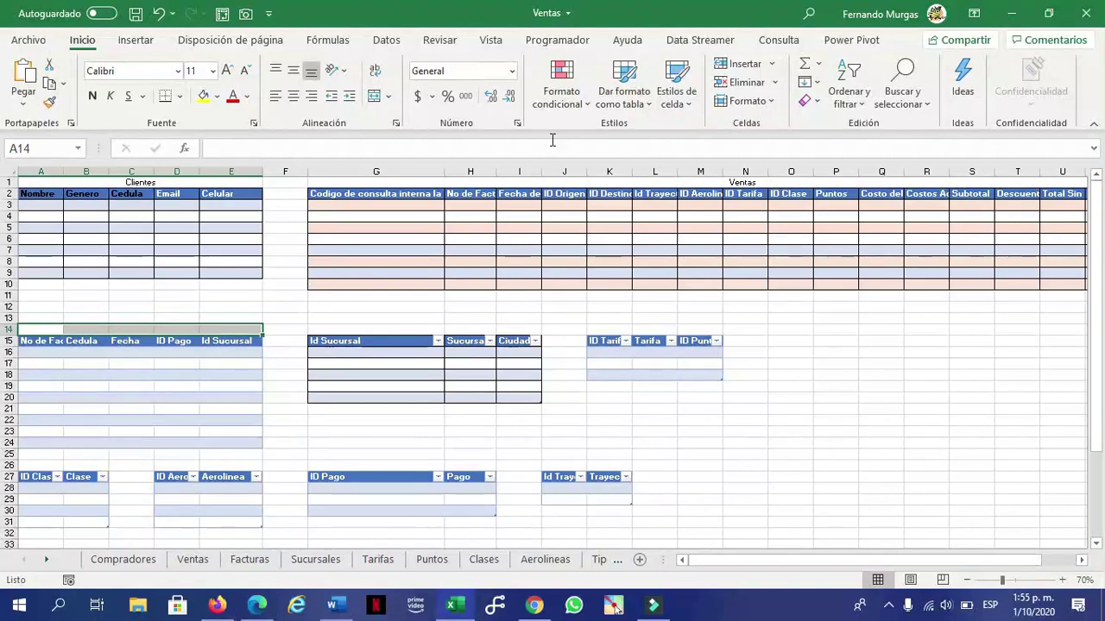
pyautogui.click(372, 94)
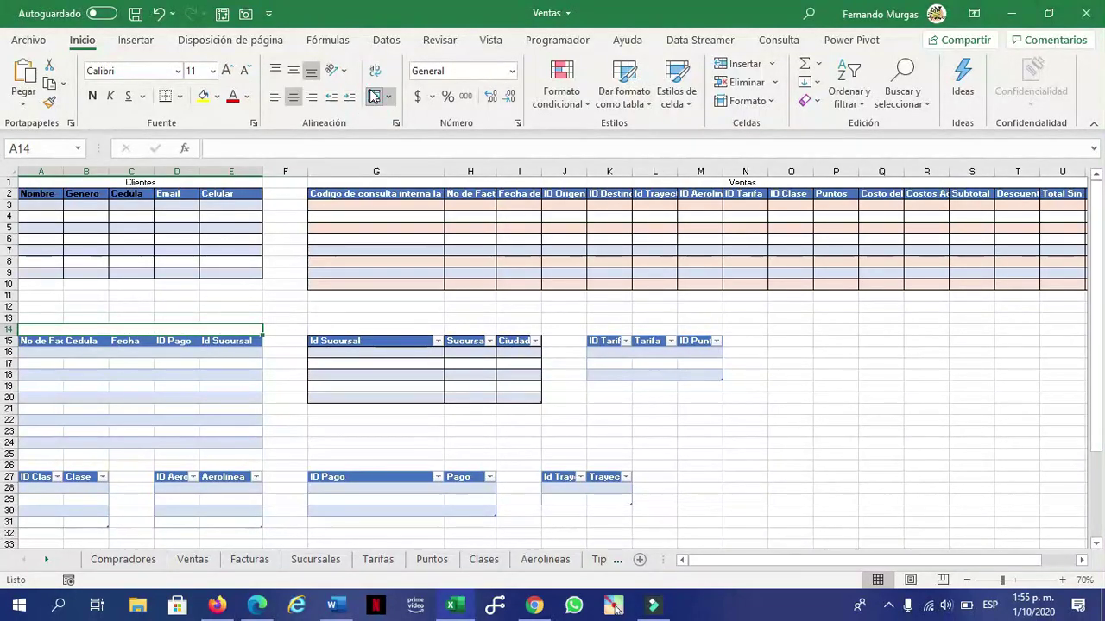
pyautogui.write('Facturas')
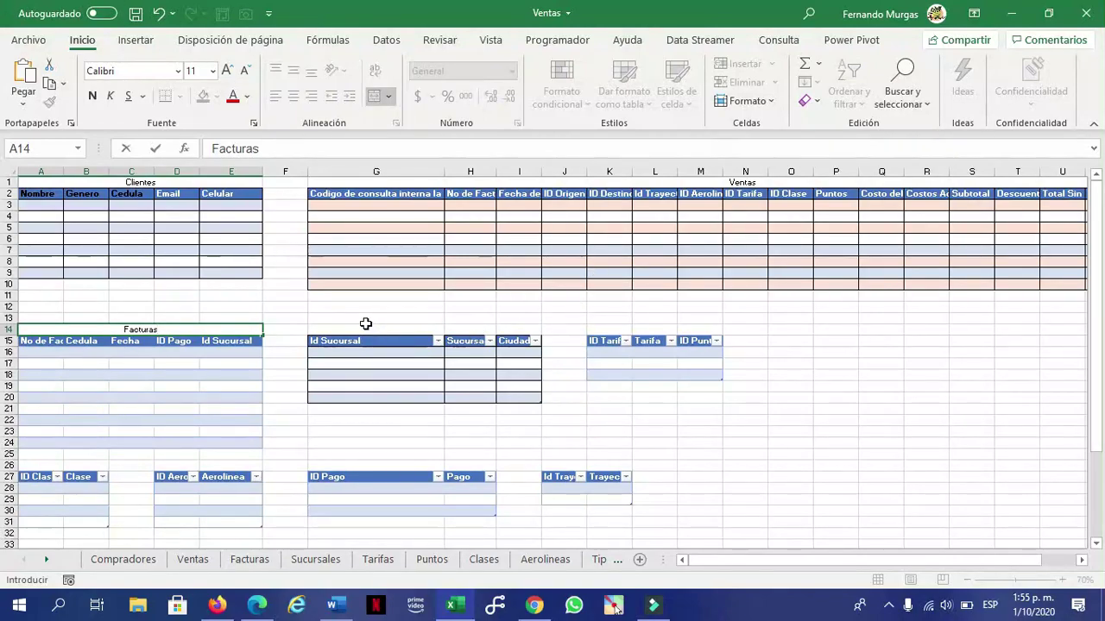
# Merge and center G14:I14 above the Id Sucursal table and enter Sucursales as its title
pyautogui.moveTo(336, 328); pyautogui.dragTo(503, 325)
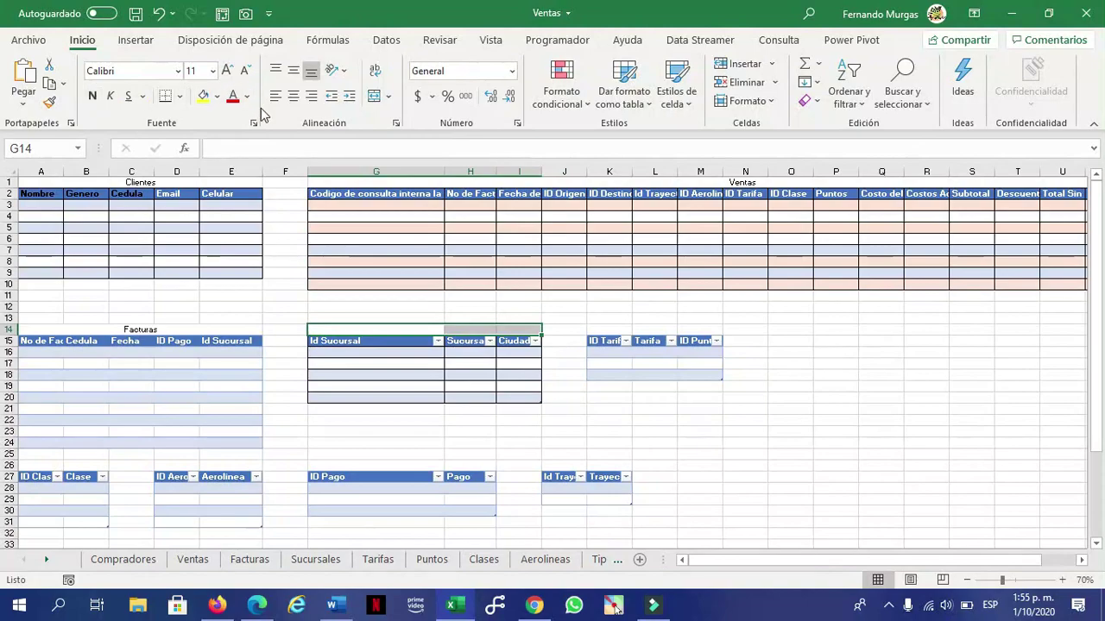
pyautogui.click(374, 96)
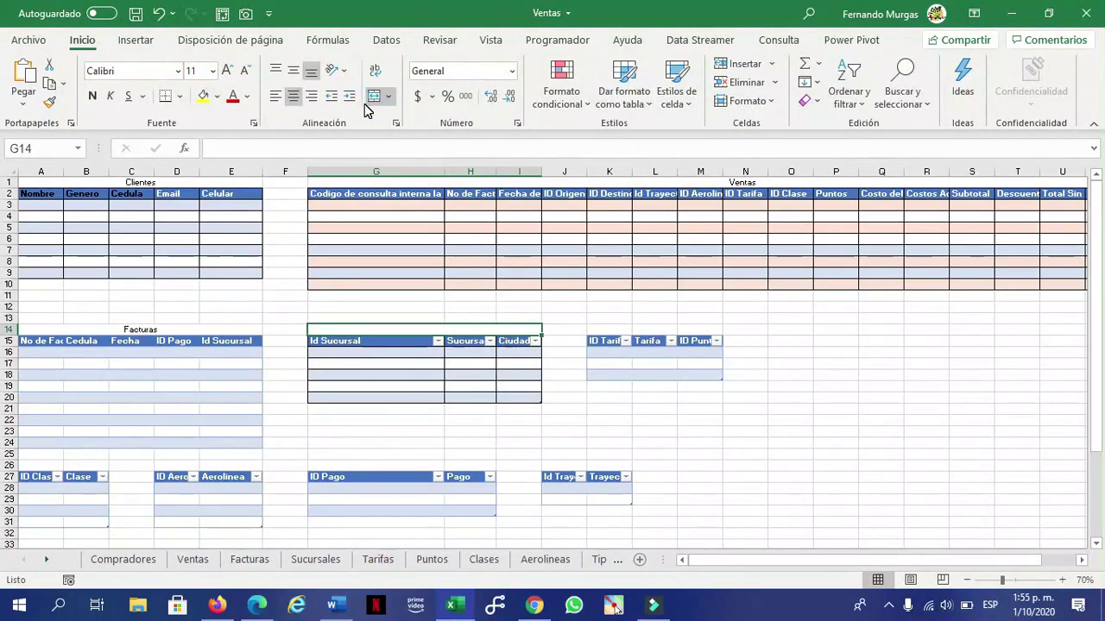
pyautogui.write('Sucursales')
pyautogui.click(787, 352)
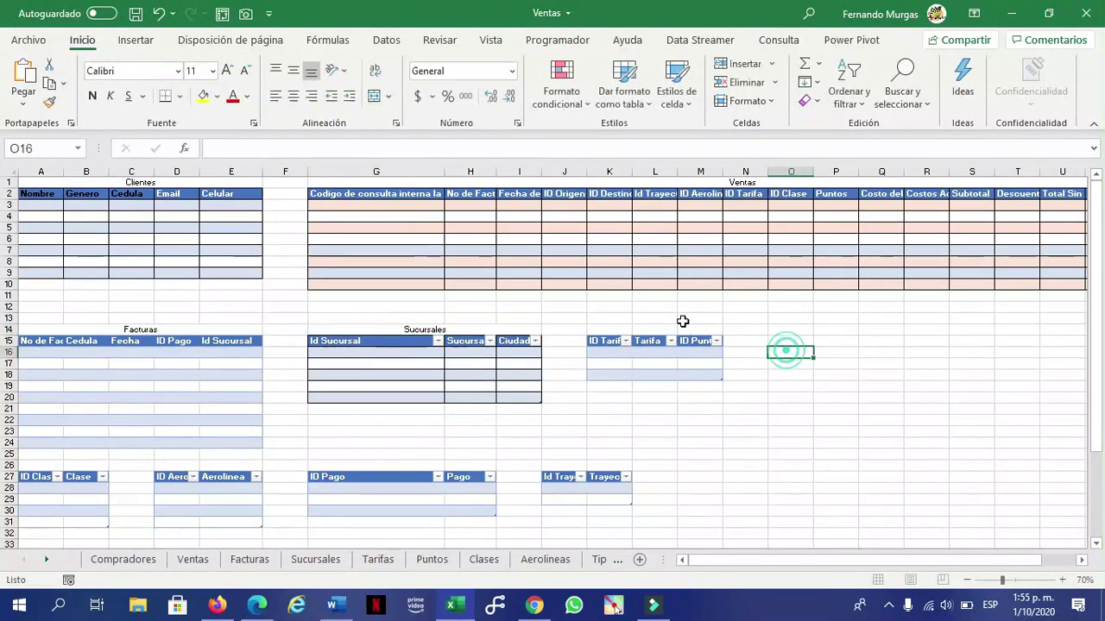
# Merge and center K14:M14 above the ID Tarifa table and enter Tarifas as its title
pyautogui.moveTo(607, 329); pyautogui.dragTo(695, 329)
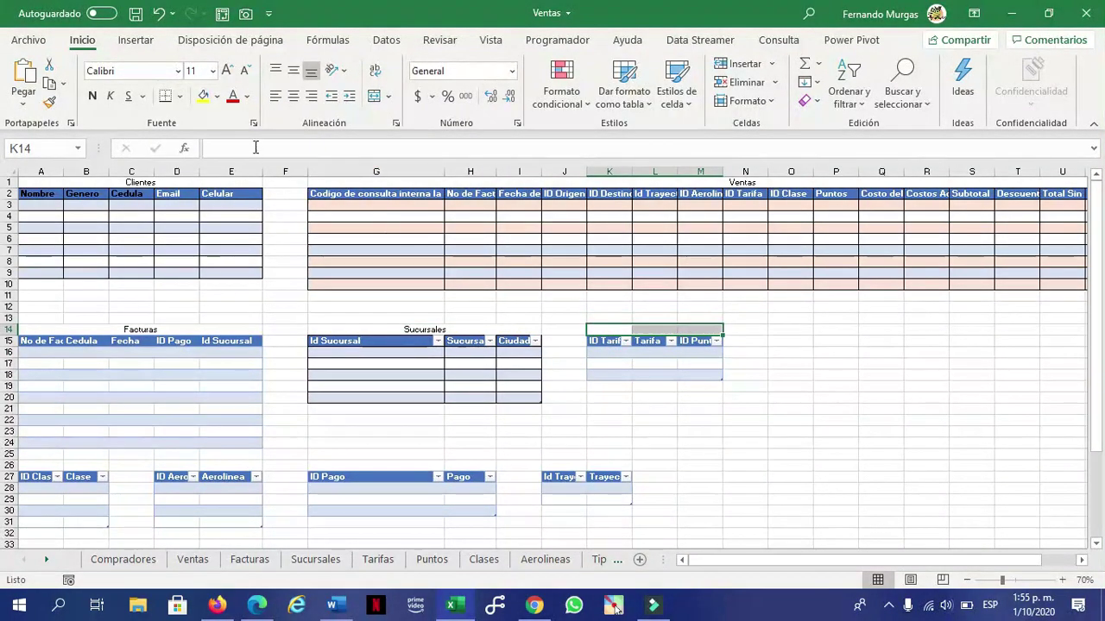
pyautogui.click(370, 100)
pyautogui.write('Tarifas')
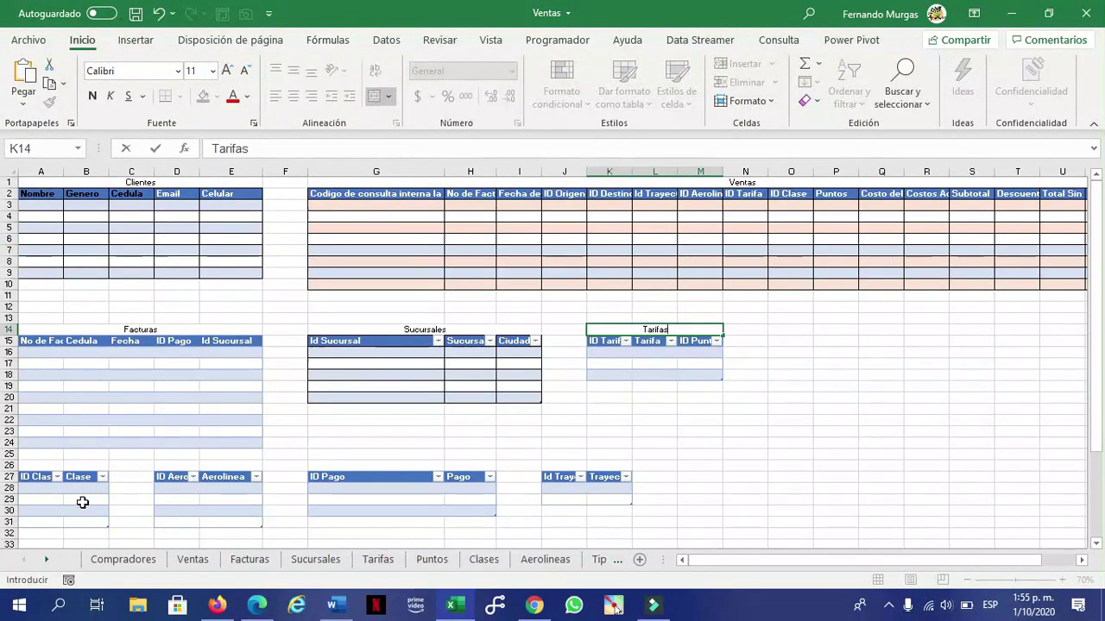
pyautogui.click(82, 488)
# Merge and center A26:B26 above the ID Clase table and enter Clases as its title
pyautogui.moveTo(43, 464); pyautogui.dragTo(75, 461)
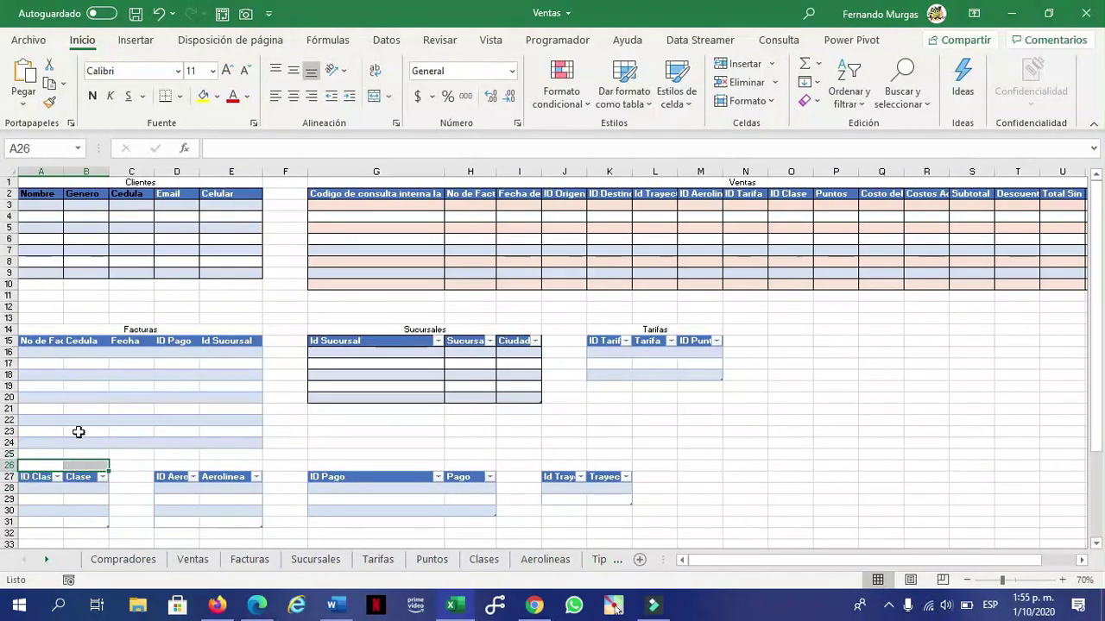
pyautogui.click(373, 95)
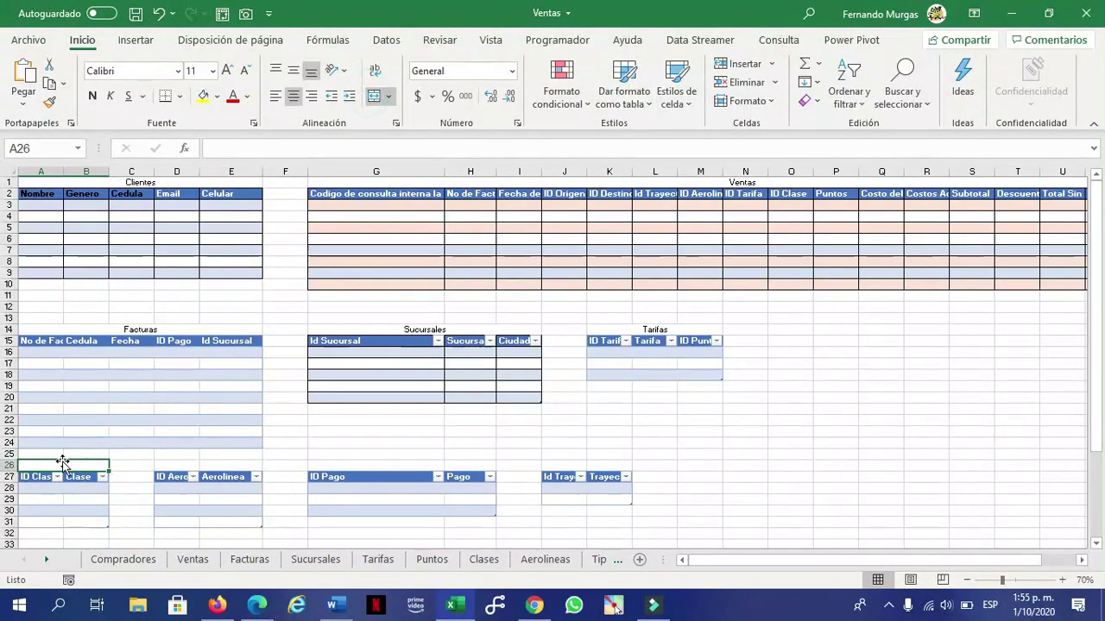
pyautogui.write('Clae')
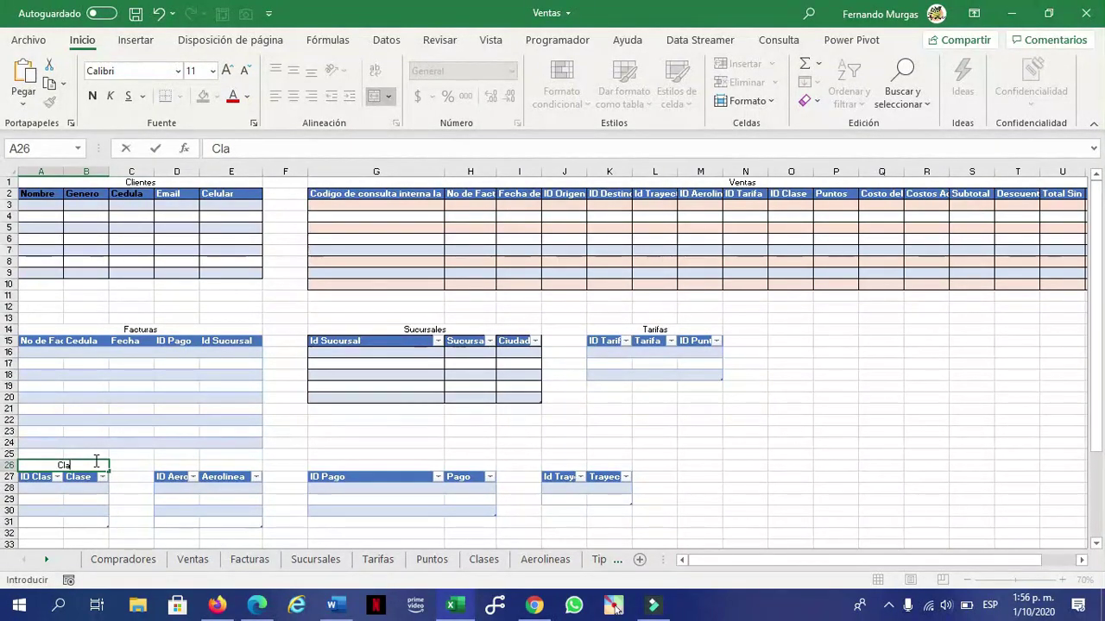
pyautogui.write('ses')
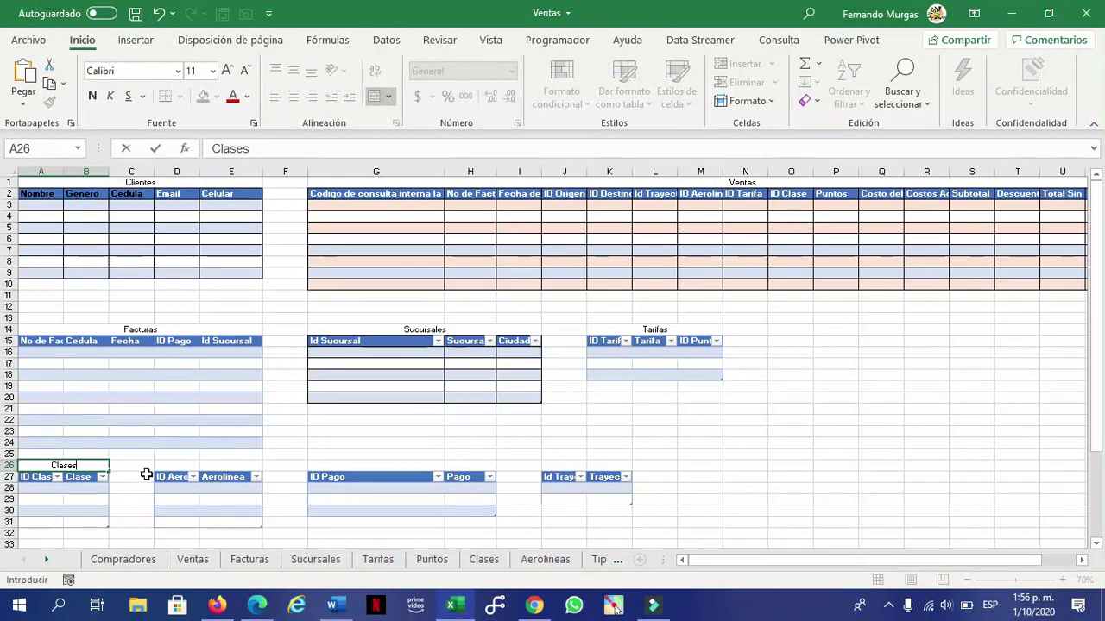
pyautogui.click(170, 465)
pyautogui.click(91, 464)
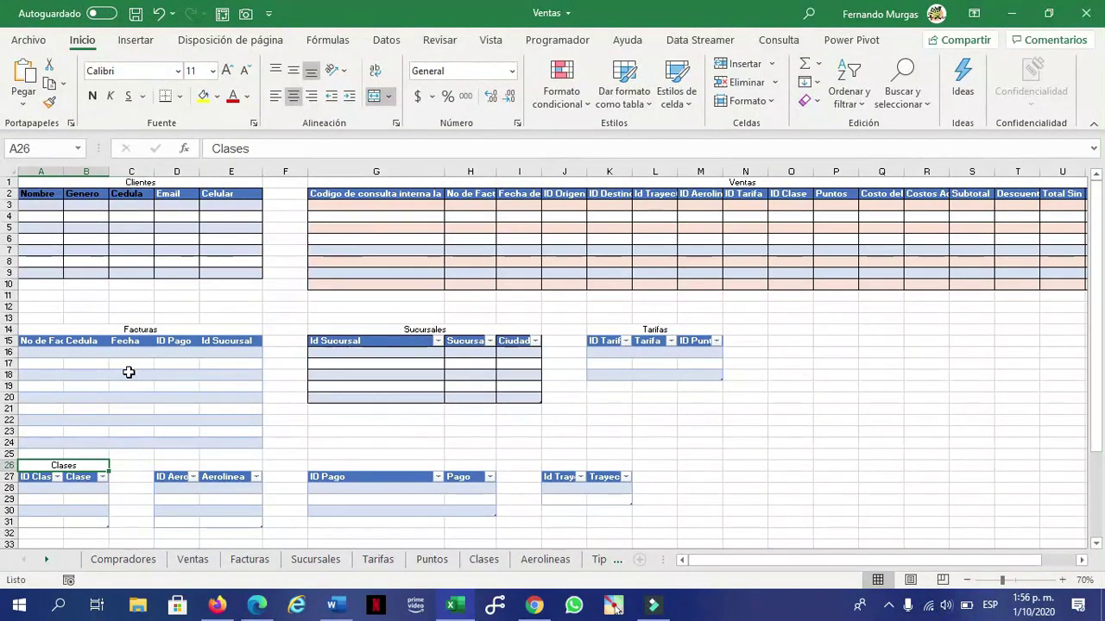
pyautogui.moveTo(727, 561); pyautogui.dragTo(492, 523)
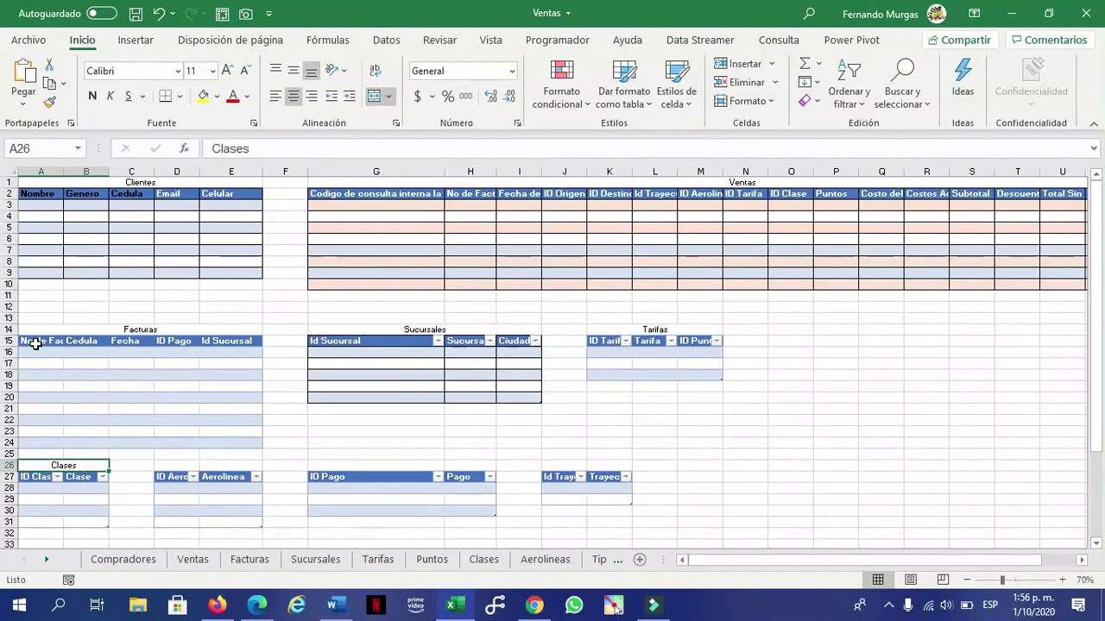
pyautogui.click(85, 348)
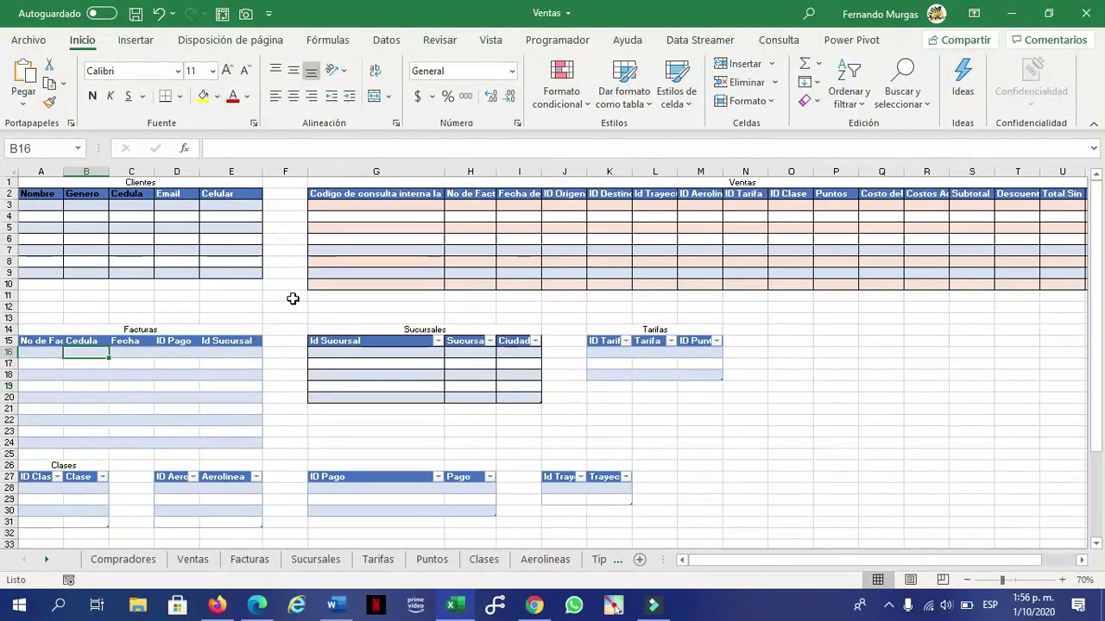
# Merge and center D26:E26 above the airline table and enter Aerolineas as its title
pyautogui.scroll(-3, 143, 383)
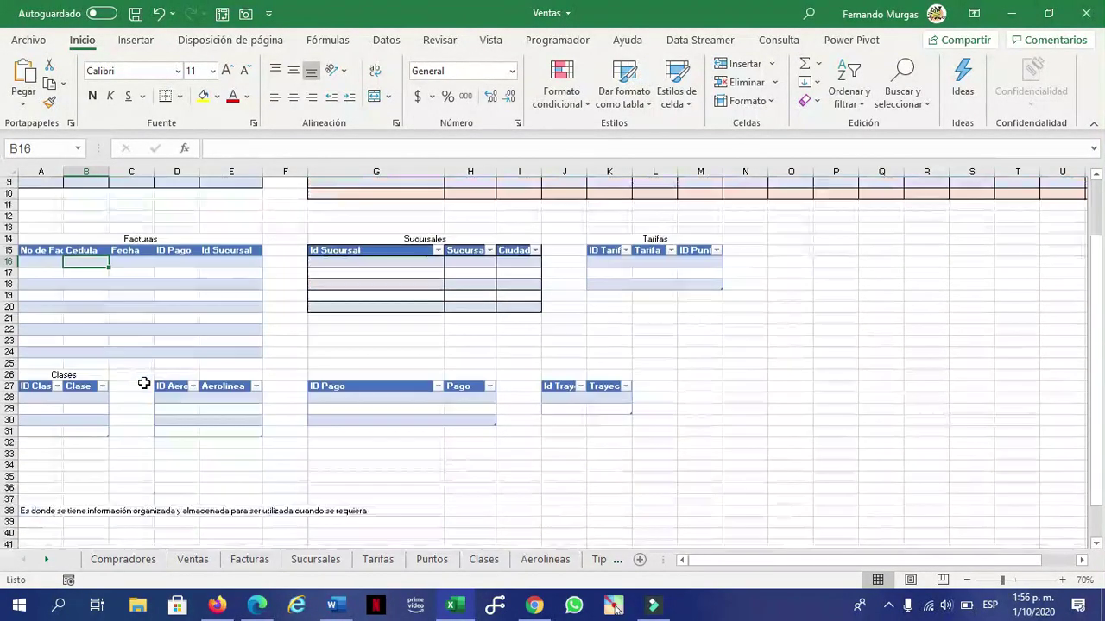
pyautogui.moveTo(178, 371); pyautogui.dragTo(217, 371)
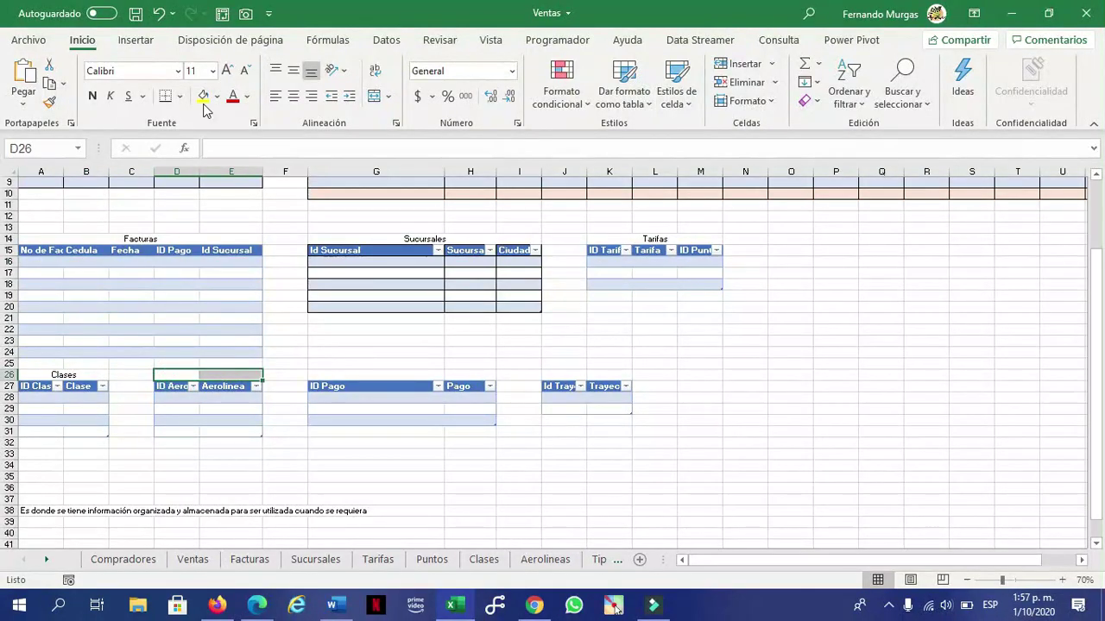
pyautogui.click(374, 96)
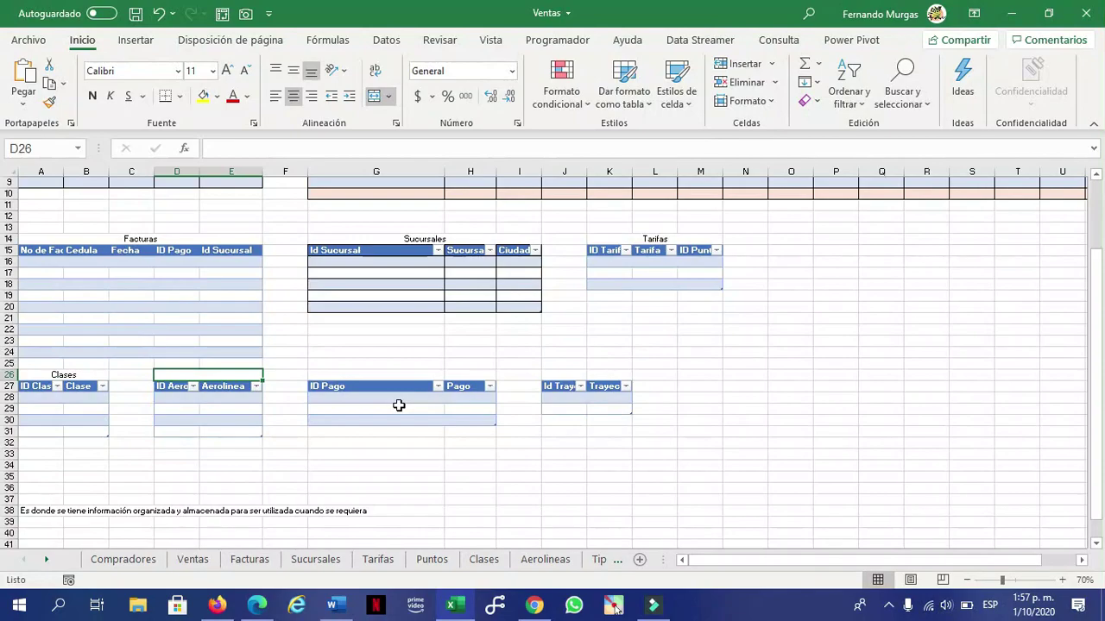
pyautogui.write('Aerolineas')
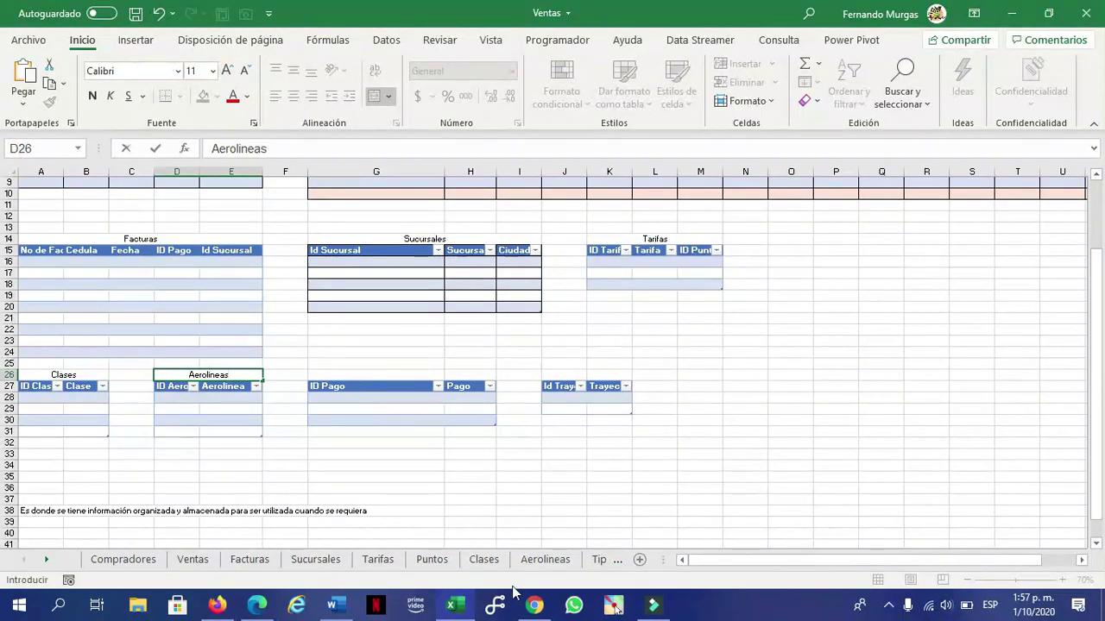
pyautogui.click(409, 466)
# Merge and center G26:H26 above the ID Pago table and enter Tipo de pago as its title
pyautogui.moveTo(331, 370); pyautogui.dragTo(470, 376)
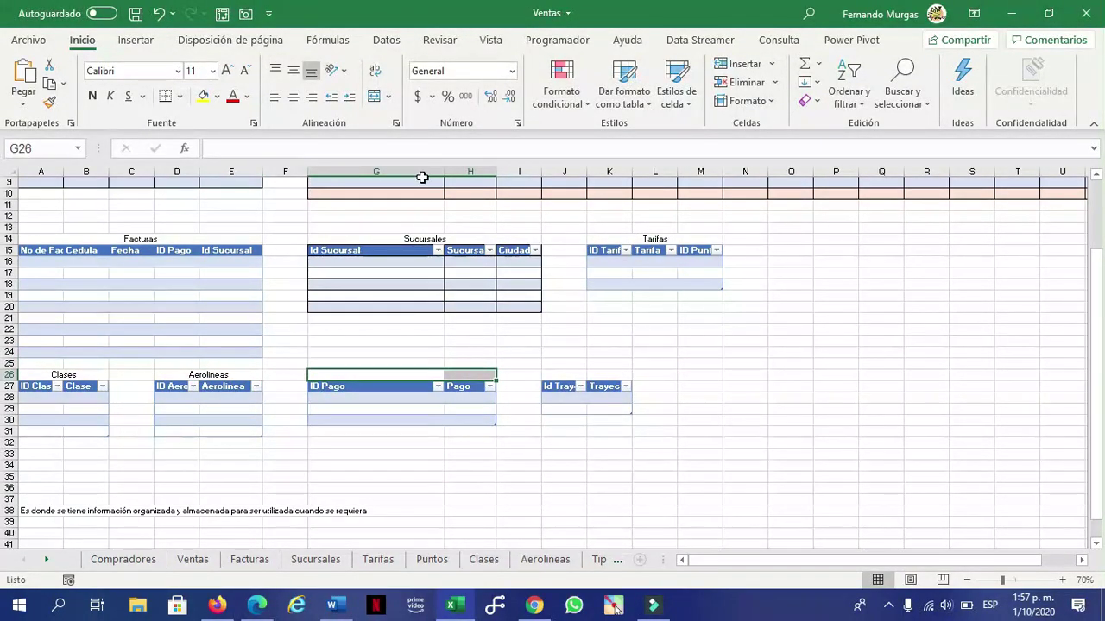
pyautogui.click(374, 94)
pyautogui.write('Ti')
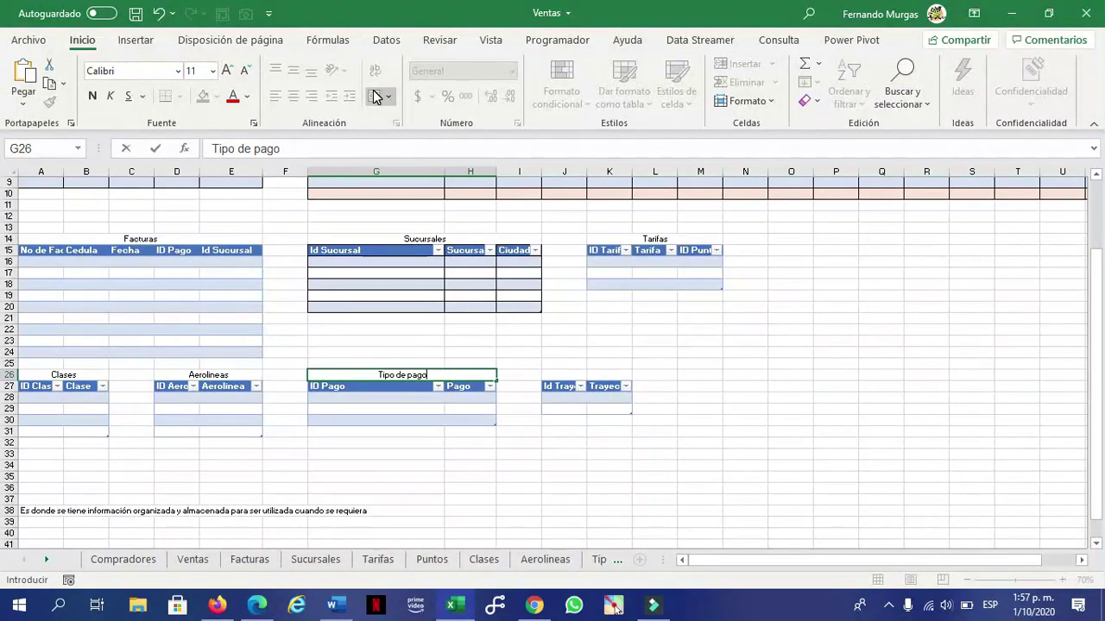
pyautogui.write('po de pago')
pyautogui.click(691, 421)
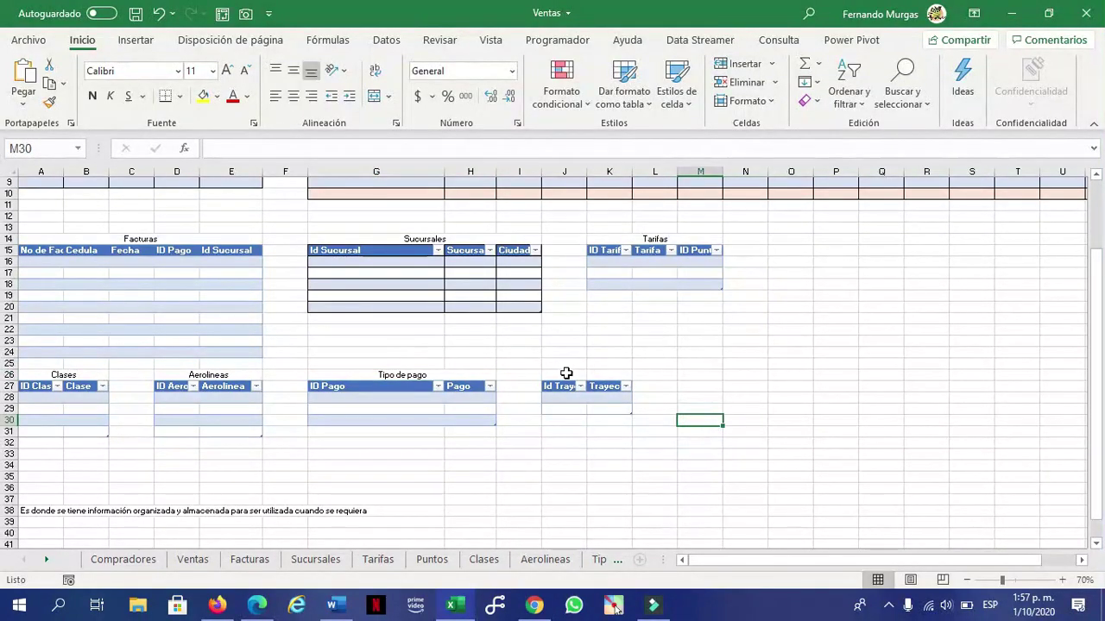
# Merge and center J26:K26 above the Id Trayecto table and enter Trayecto as its title
pyautogui.moveTo(565, 375); pyautogui.dragTo(595, 374)
pyautogui.click(373, 96)
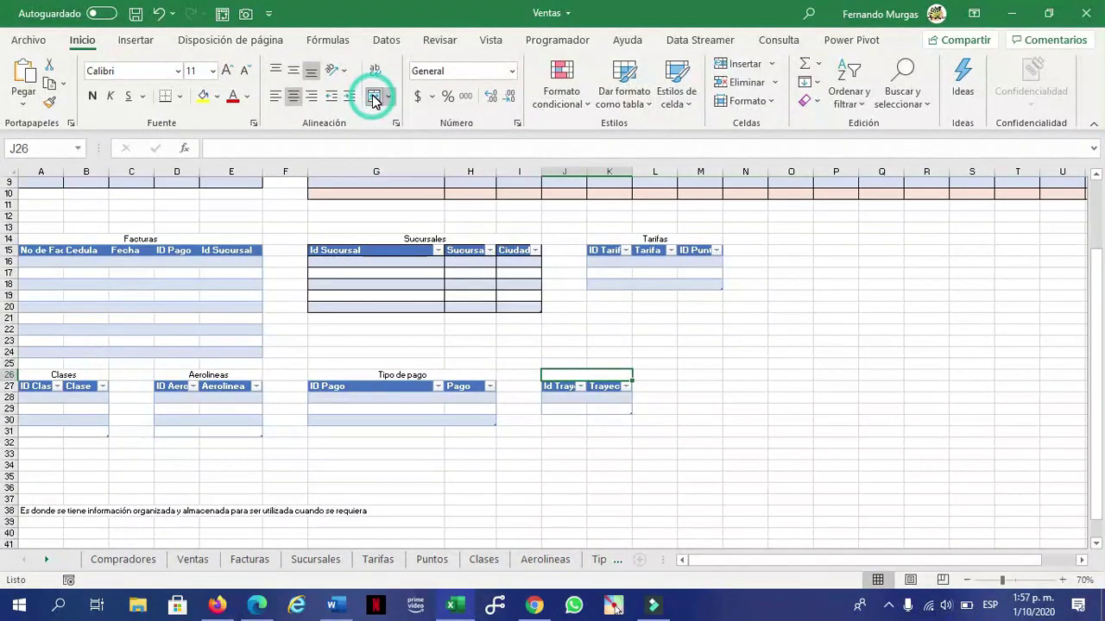
pyautogui.write('T')
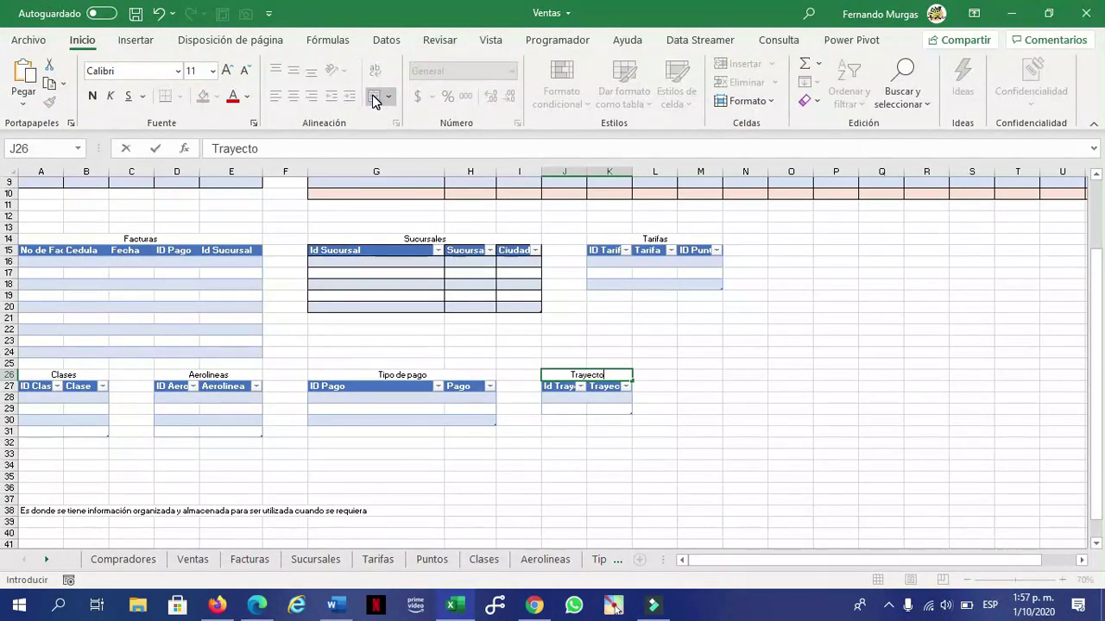
pyautogui.write('rayecto')
pyautogui.press('Return')
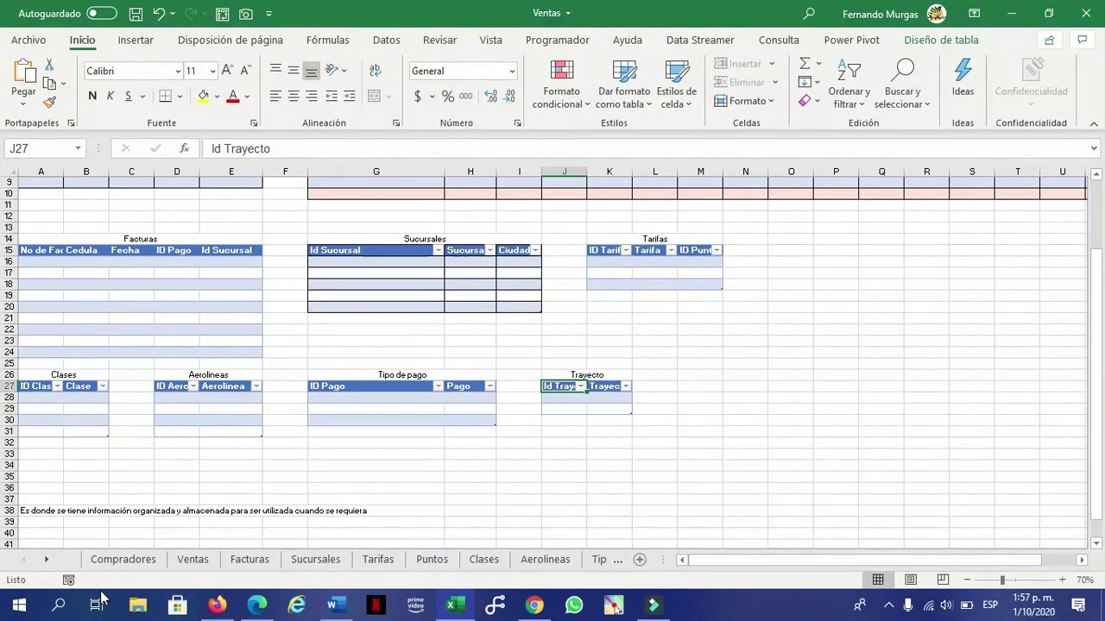
# Rename the Compradores sheet as Clientes
pyautogui.click(117, 561)
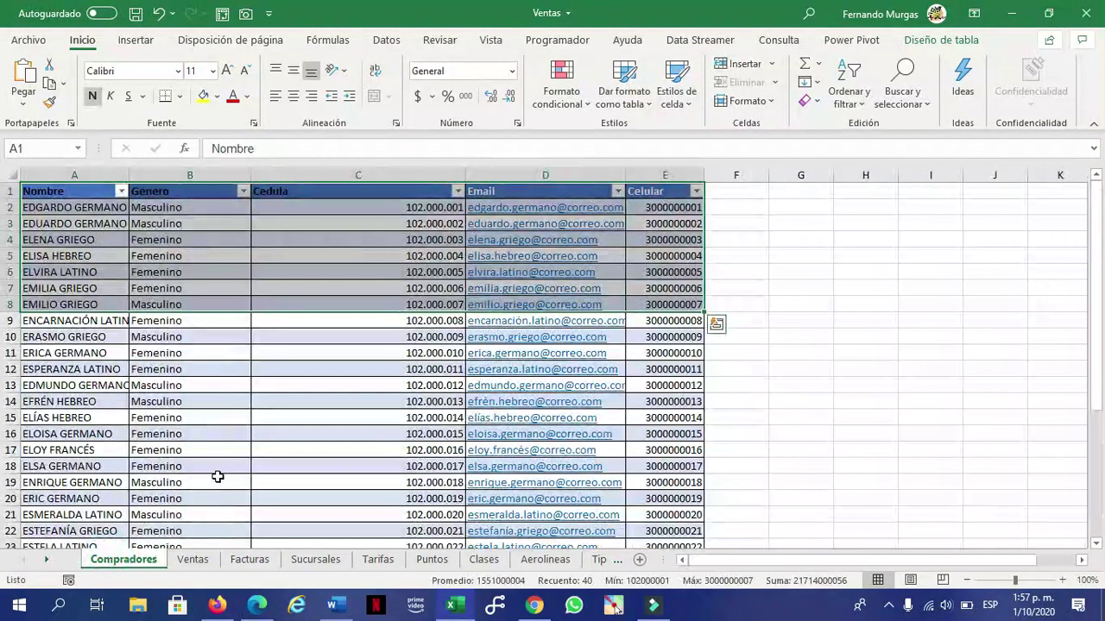
pyautogui.click(248, 325)
pyautogui.click(97, 236)
pyautogui.click(66, 192)
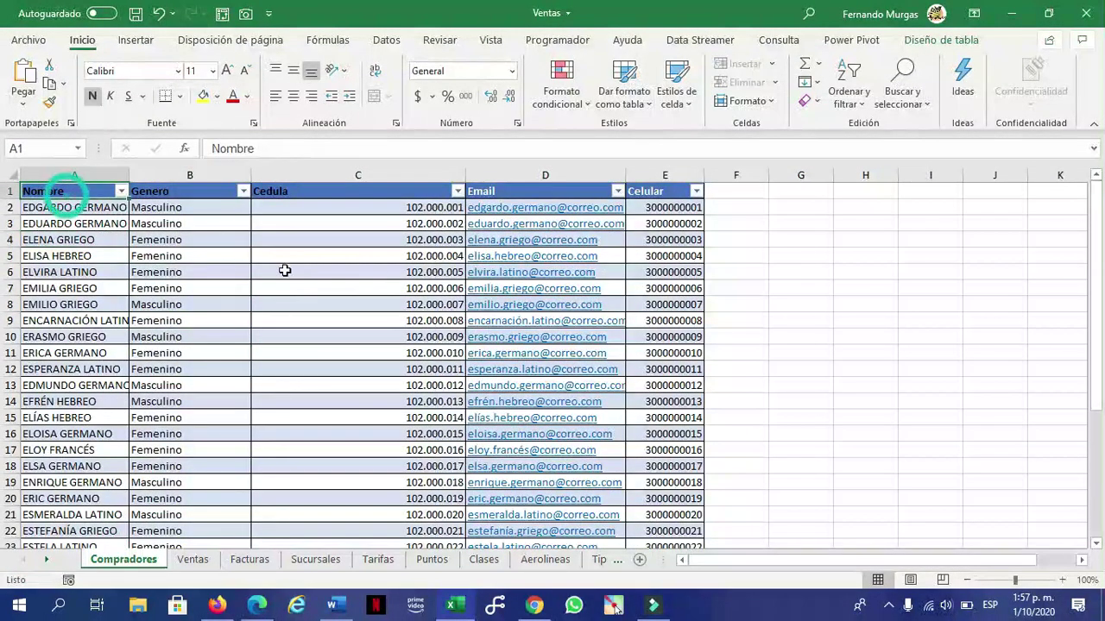
pyautogui.doubleClick(152, 560)
pyautogui.write('C')
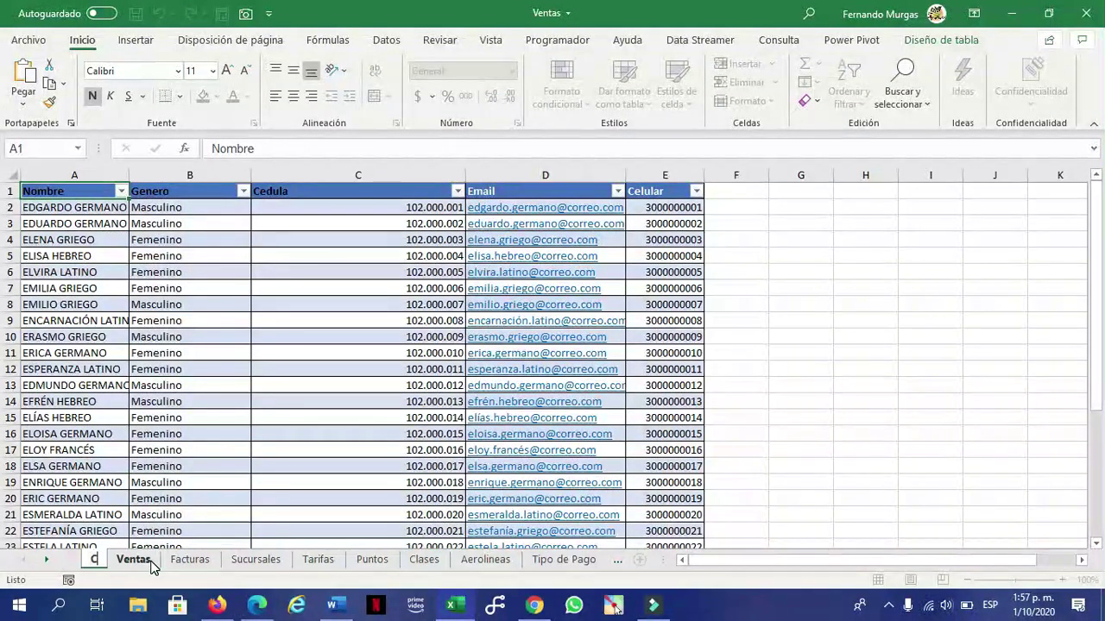
pyautogui.write('lientes')
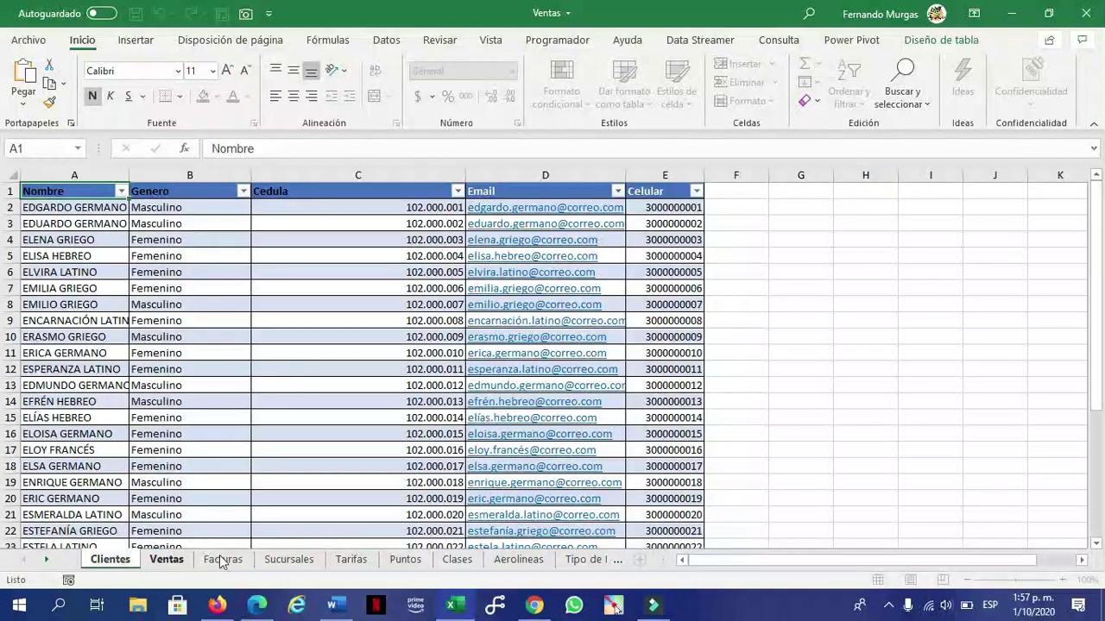
pyautogui.click(215, 351)
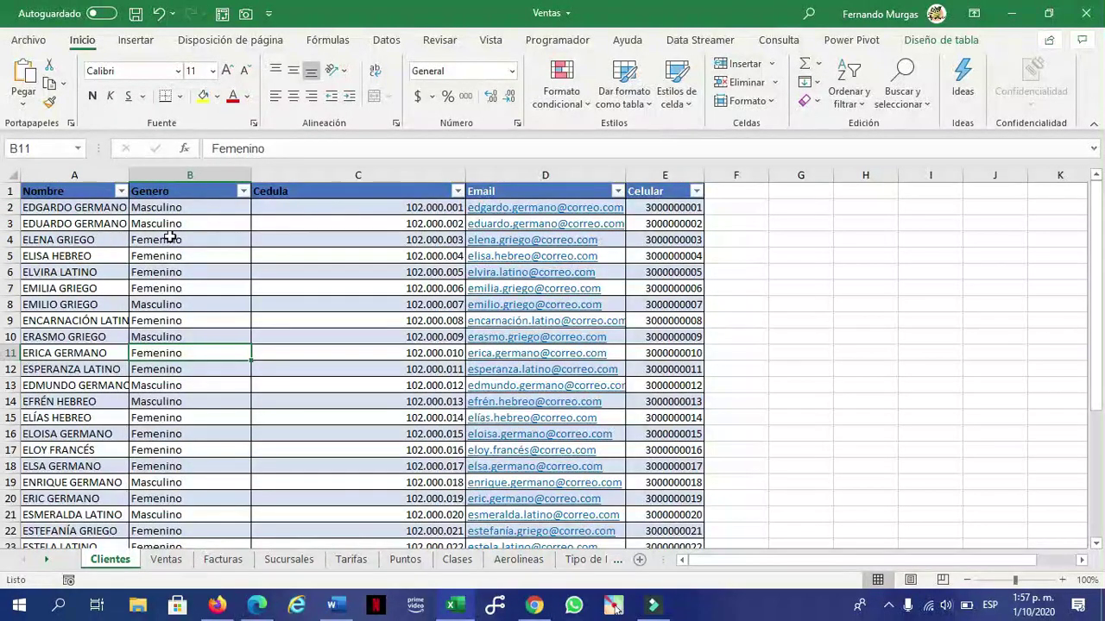
# Review the full Cedula column of the Clientes sheet, from its header to the last customer row
pyautogui.click(400, 204)
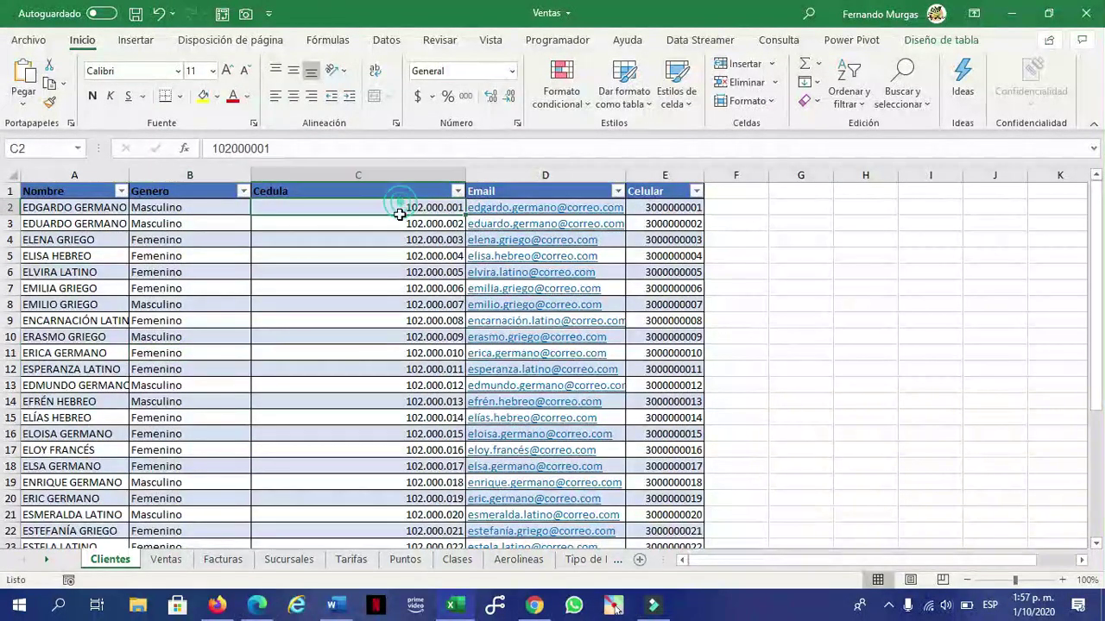
pyautogui.moveTo(400, 205); pyautogui.dragTo(393, 470)
pyautogui.moveTo(345, 189); pyautogui.dragTo(372, 513)
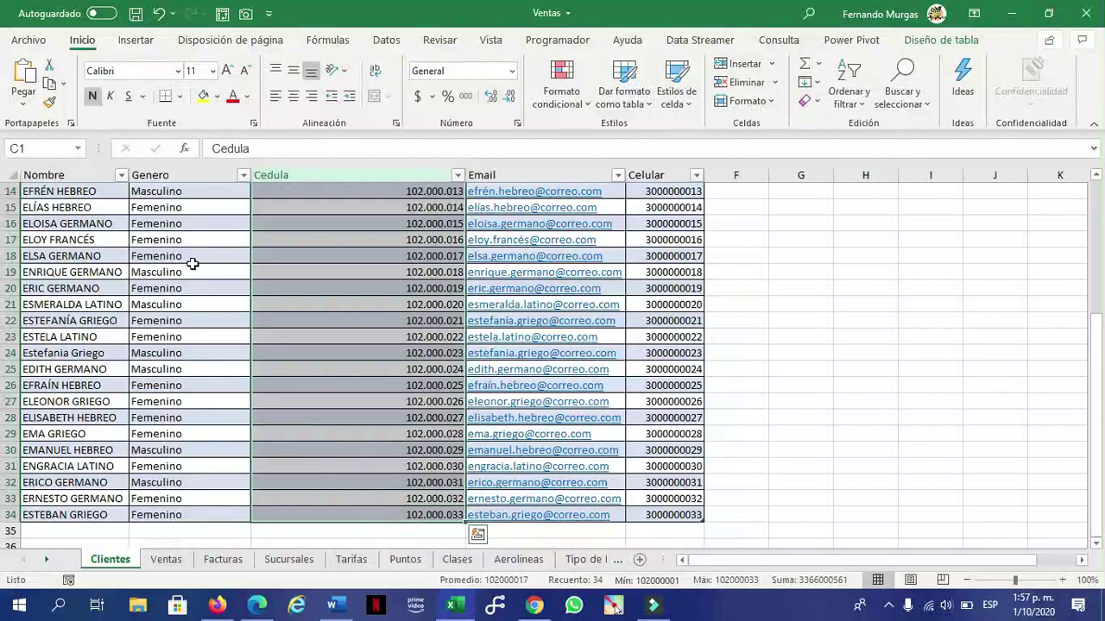
pyautogui.scroll(5, 244, 291)
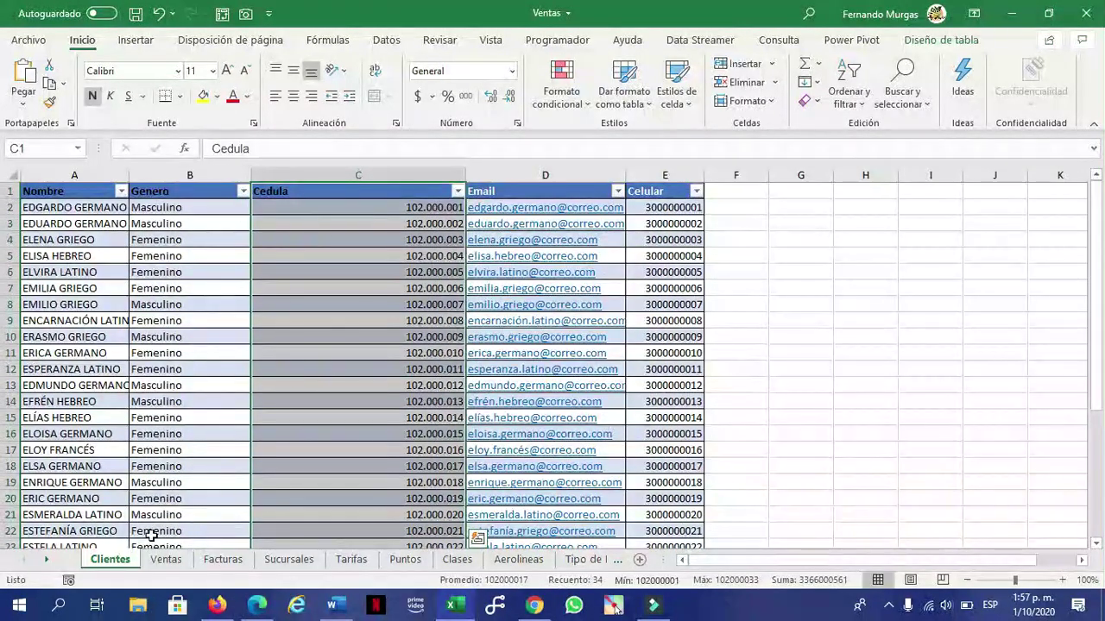
# Open the Ventas sheet and review its full Codigo de consulta interna la Reserva column
pyautogui.click(166, 559)
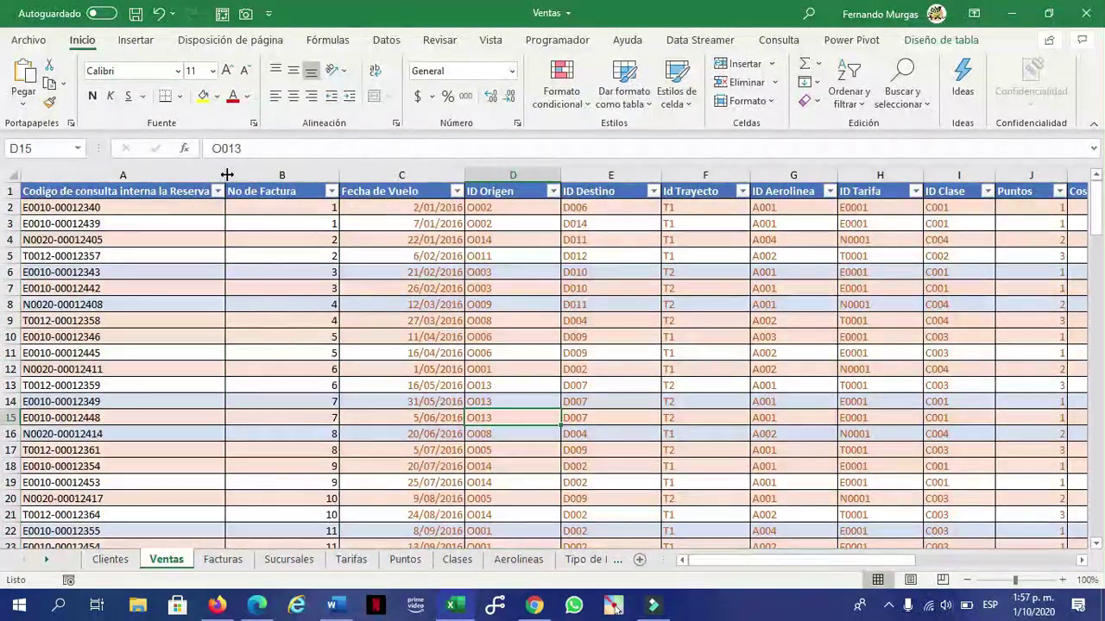
pyautogui.moveTo(119, 190); pyautogui.dragTo(94, 523)
pyautogui.scroll(8, 329, 341)
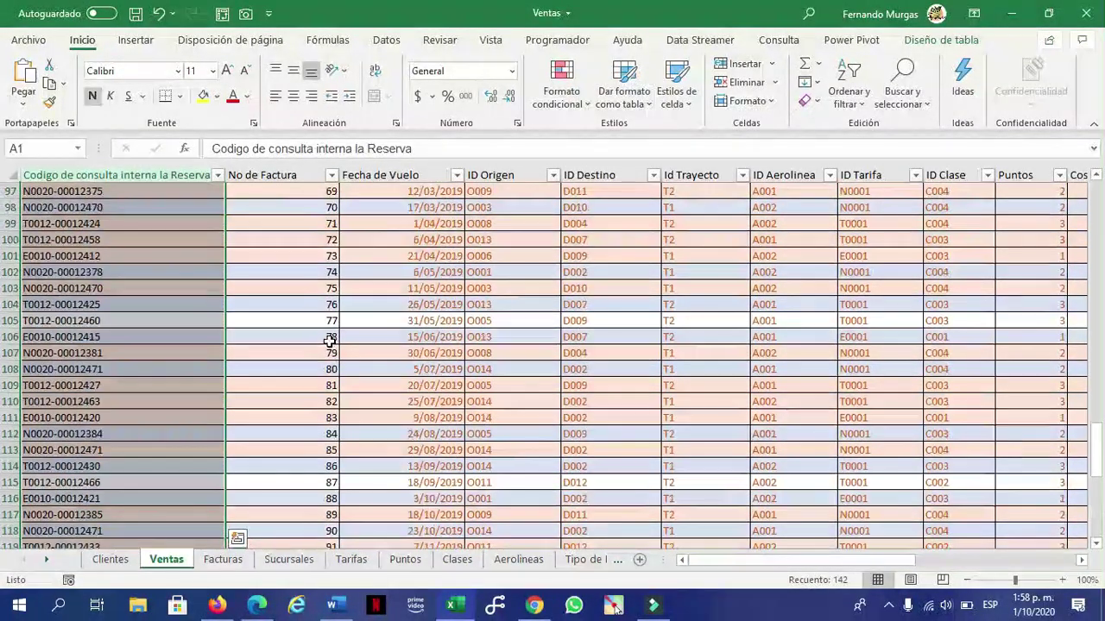
pyautogui.scroll(20, 329, 341)
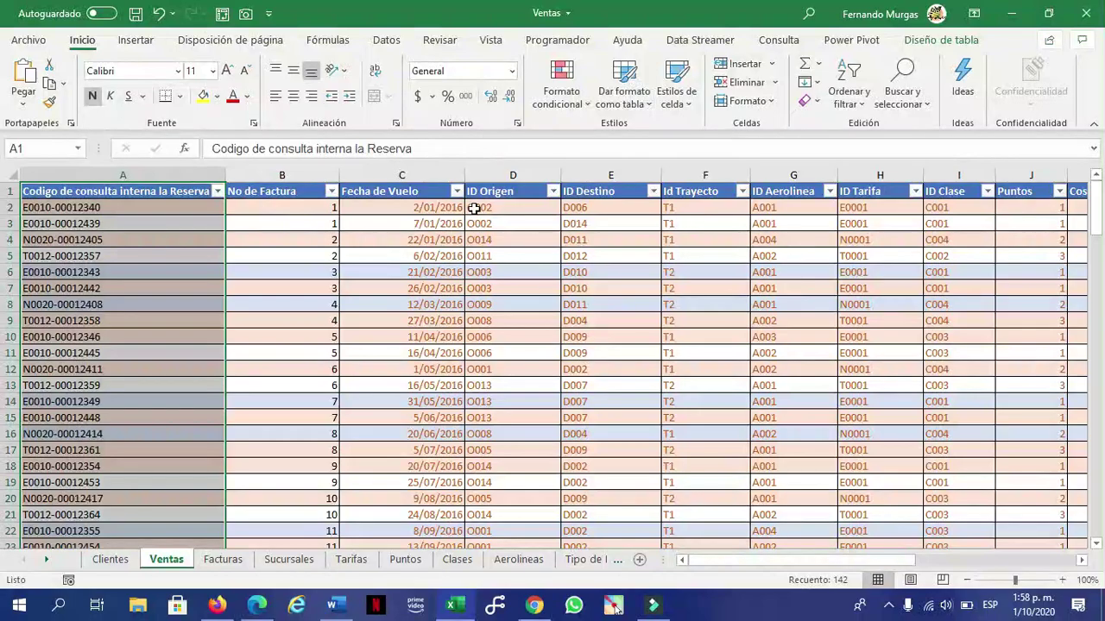
# Examine the ID Origen, ID Destino, No de Factura, ID Aerolinea, ID Tarifa and ID Clase columns of the Ventas table
pyautogui.moveTo(501, 189); pyautogui.dragTo(509, 418)
pyautogui.click(593, 181)
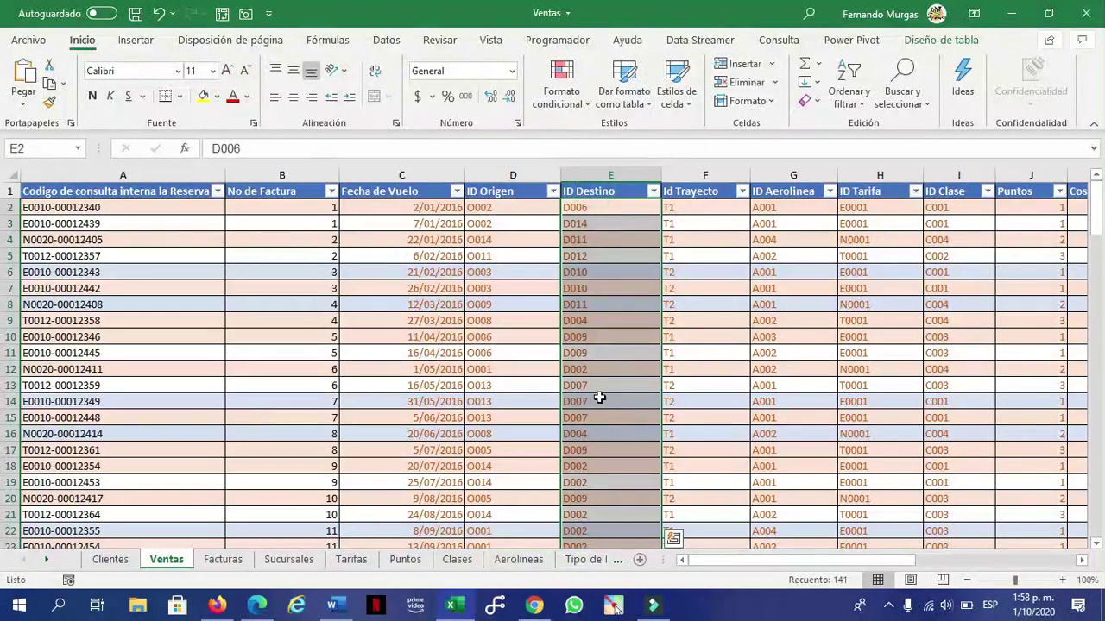
pyautogui.moveTo(269, 183); pyautogui.dragTo(273, 528)
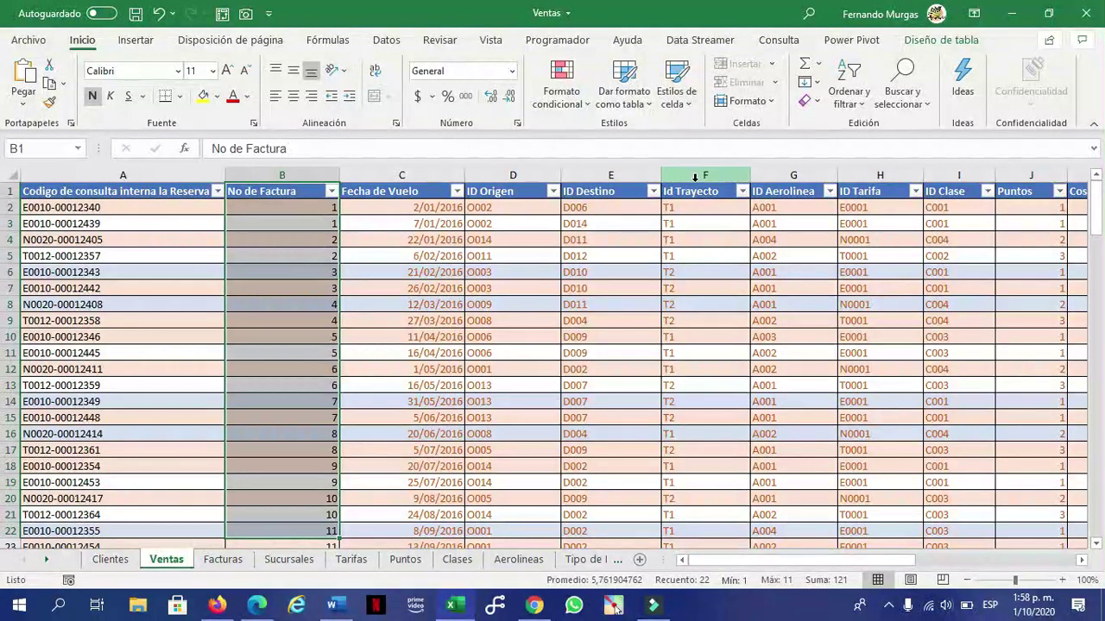
pyautogui.click(783, 191)
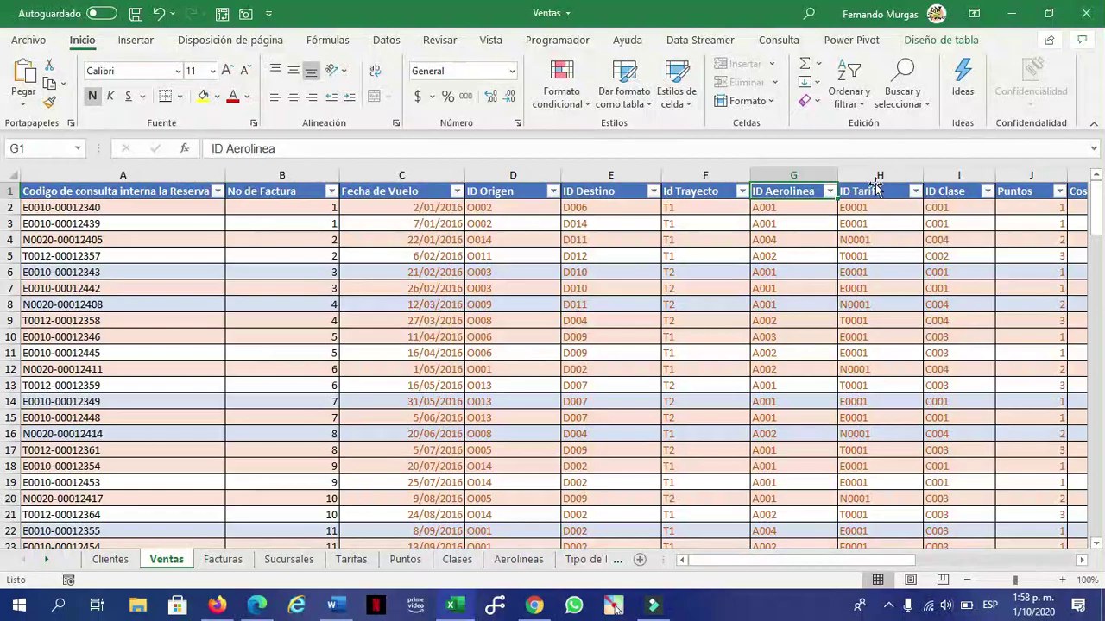
pyautogui.click(871, 190)
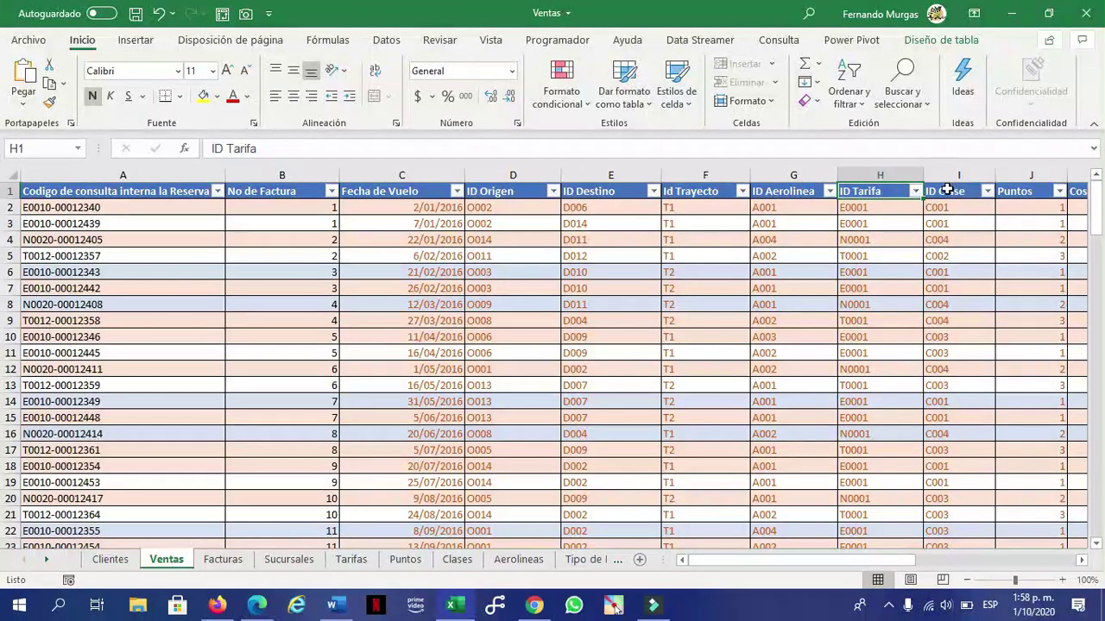
pyautogui.click(946, 190)
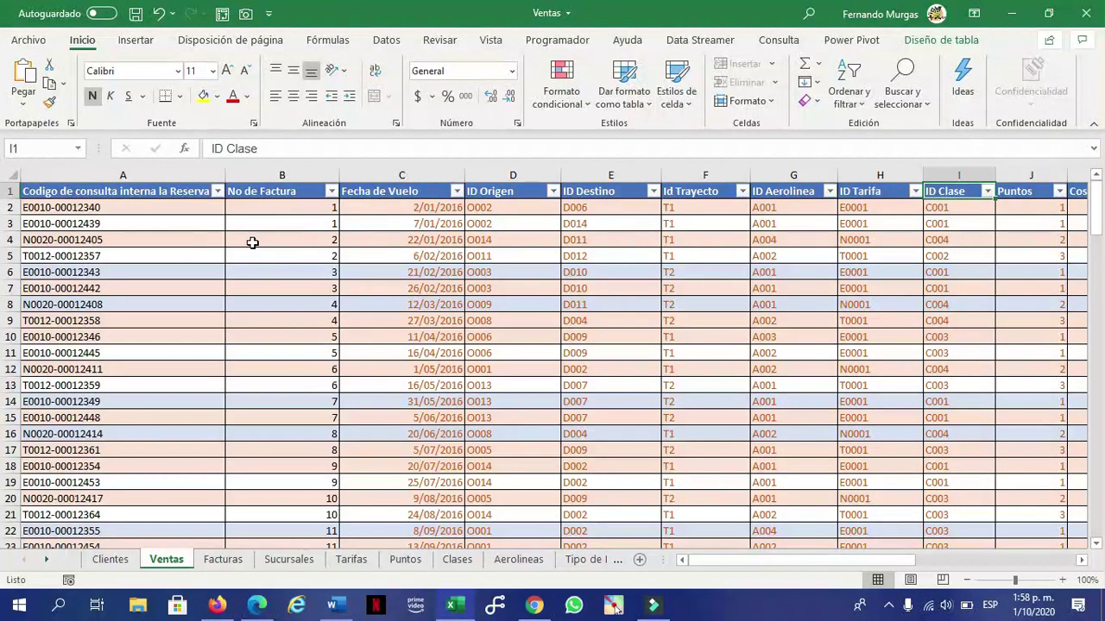
# Inspect the first ID Origen codes in Ventas together with the ID Destino and Id Trayecto fields
pyautogui.moveTo(500, 207); pyautogui.dragTo(513, 302)
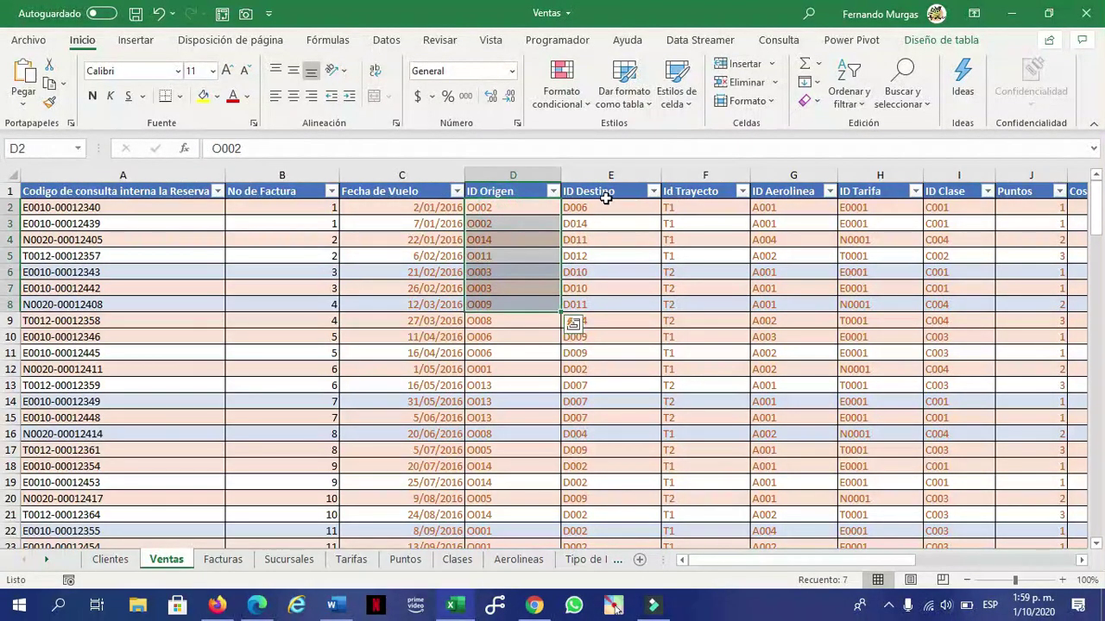
pyautogui.click(592, 190)
pyautogui.click(730, 192)
pyautogui.click(580, 258)
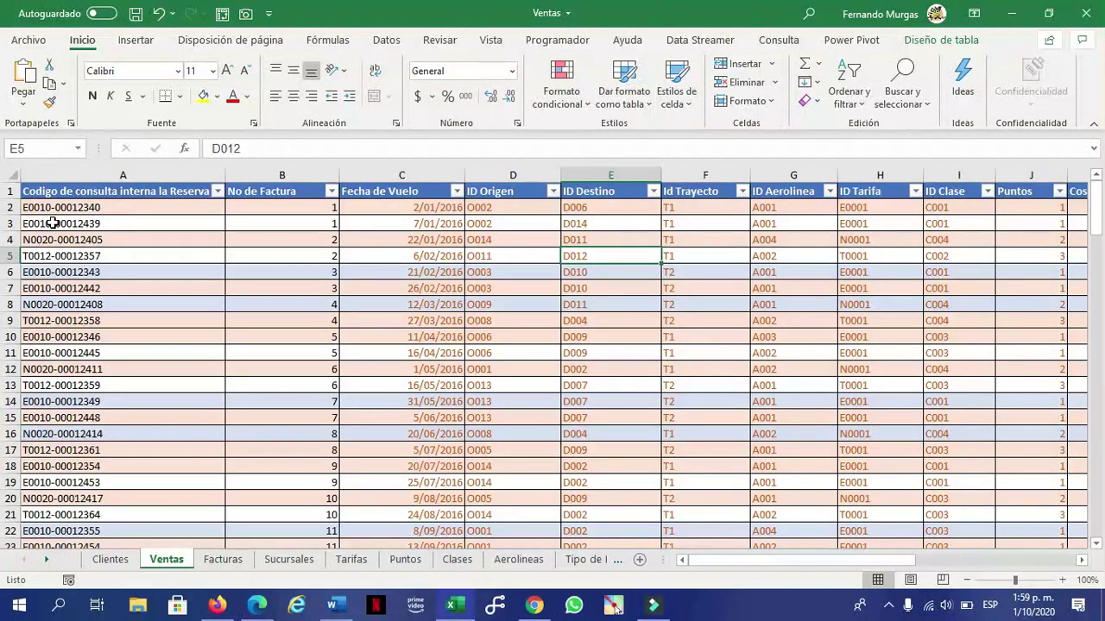
# Compare the reservation code and No de Factura fields in Ventas with the repeating codes in ID Origen through ID Tarifa
pyautogui.click(88, 192)
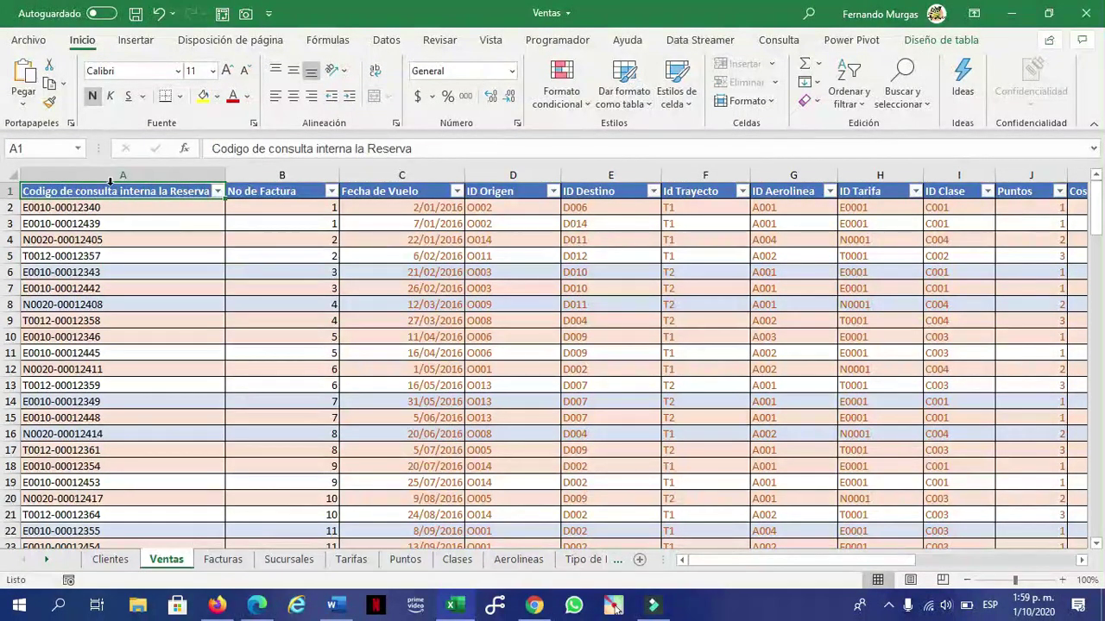
pyautogui.moveTo(123, 191); pyautogui.dragTo(130, 431)
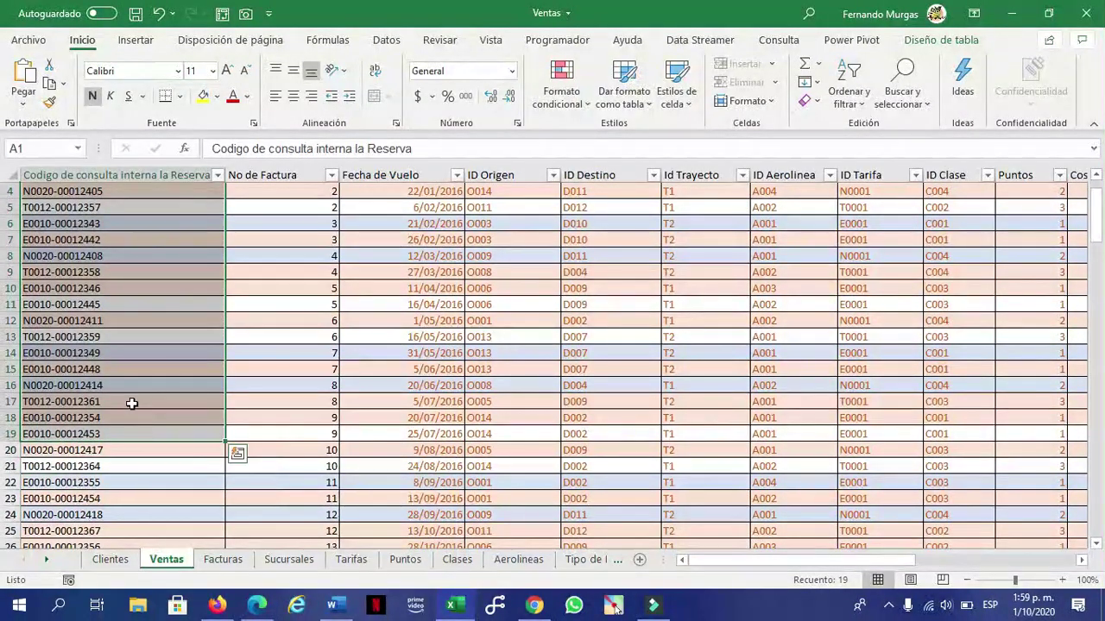
pyautogui.scroll(1, 121, 380)
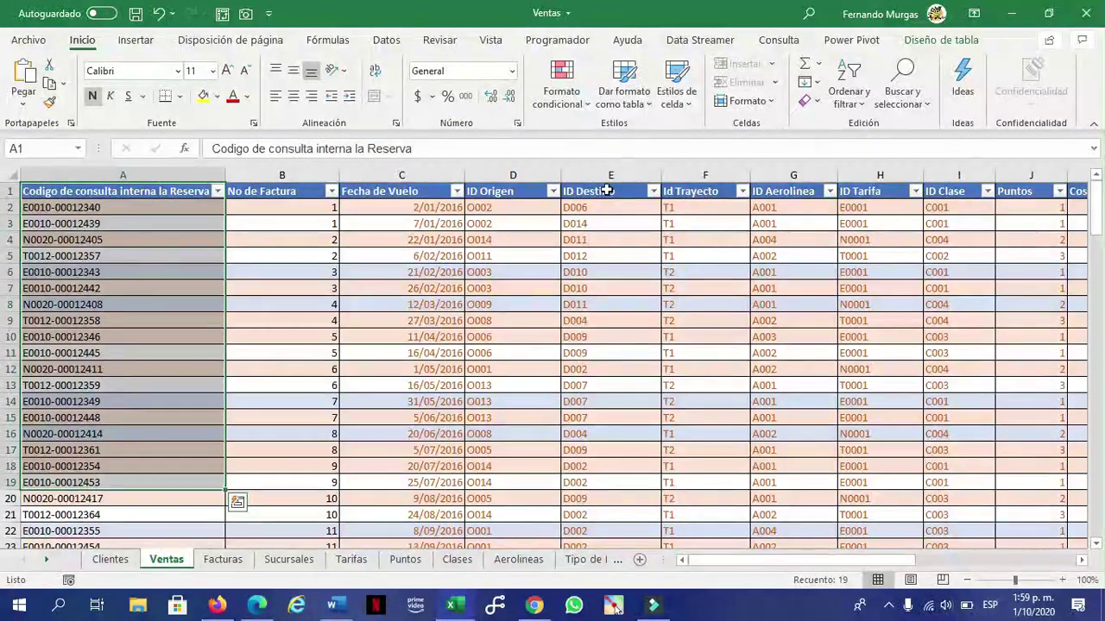
pyautogui.click(500, 194)
pyautogui.moveTo(501, 194); pyautogui.dragTo(893, 557)
pyautogui.scroll(14, 627, 437)
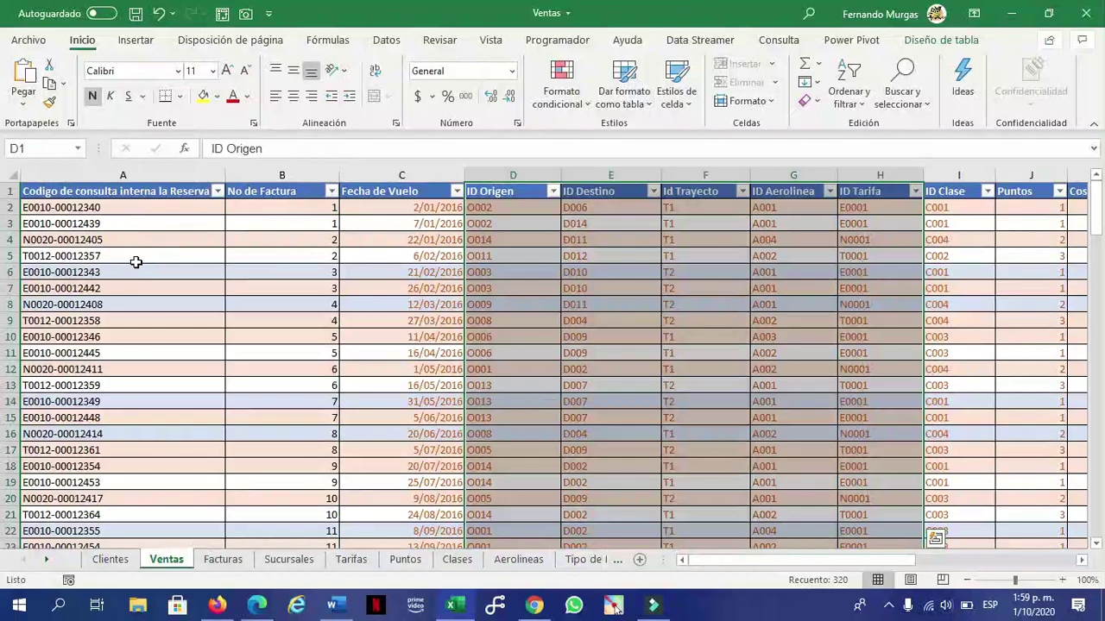
pyautogui.click(96, 209)
pyautogui.click(80, 190)
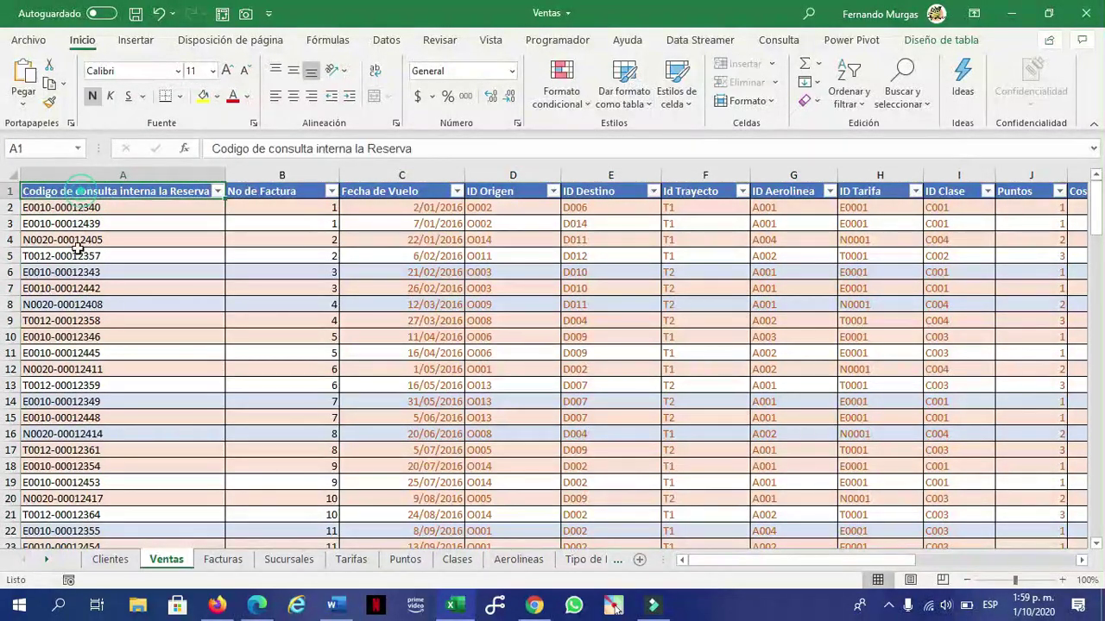
pyautogui.click(291, 192)
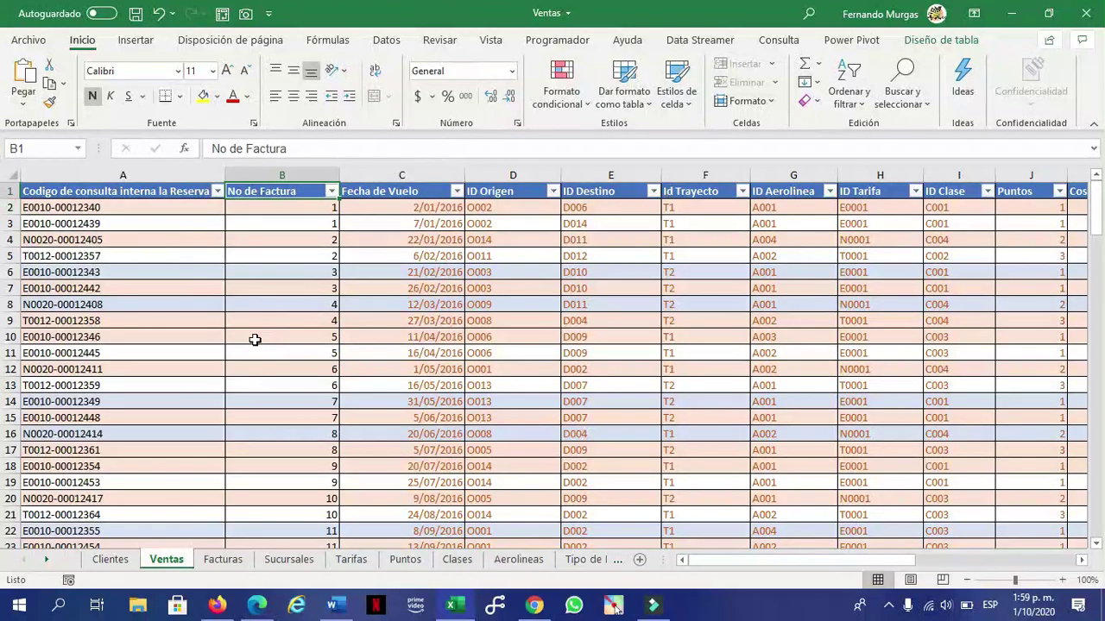
# Return to the Clientes sheet and examine the Nombre column alongside the Genero and Cedula headers
pyautogui.click(110, 560)
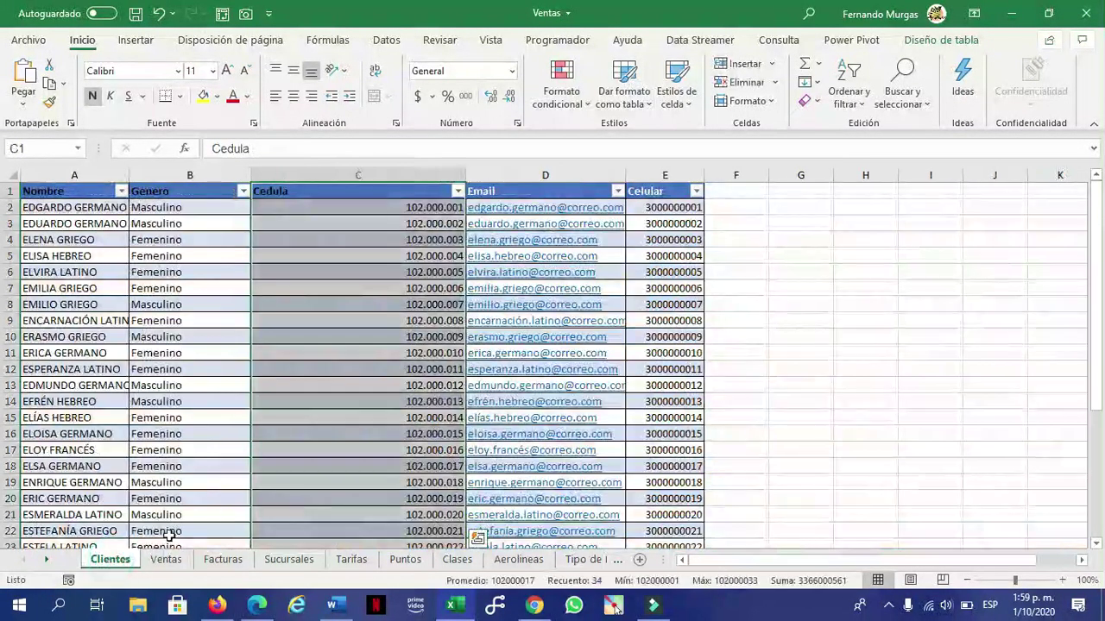
pyautogui.click(51, 207)
pyautogui.click(66, 255)
pyautogui.click(52, 196)
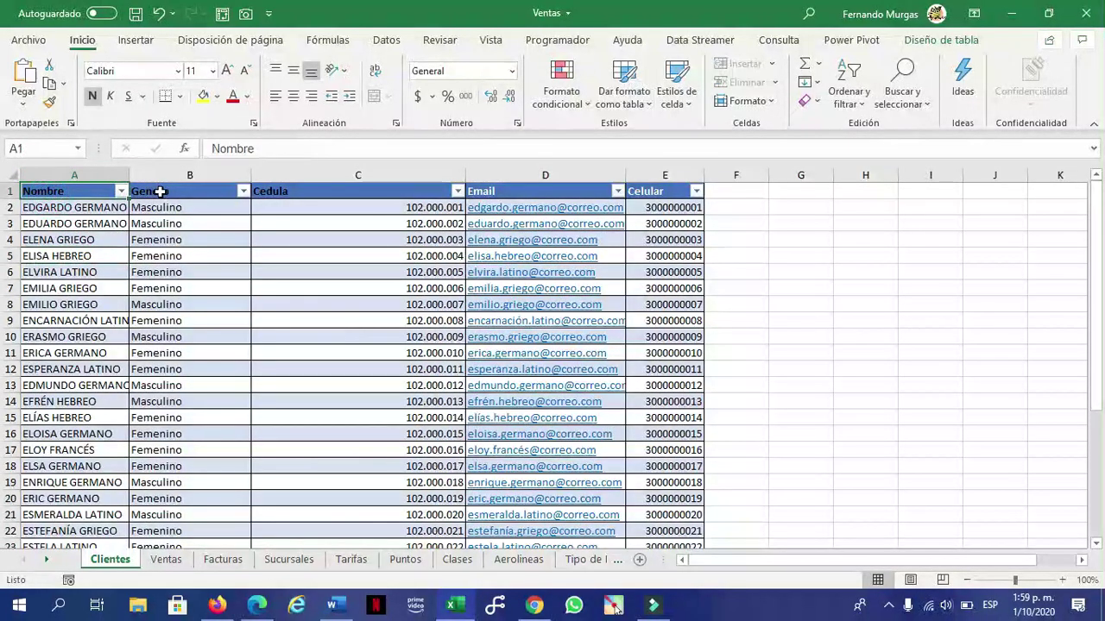
pyautogui.hotkey('ctrl', 'a')
pyautogui.click(64, 185)
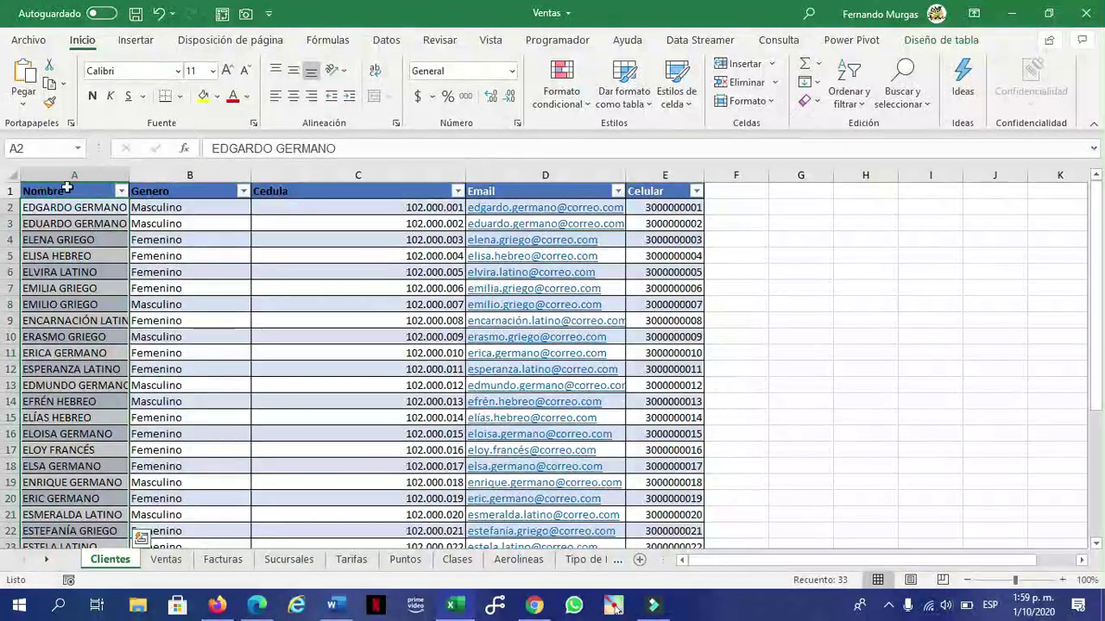
pyautogui.click(67, 184)
pyautogui.click(188, 195)
pyautogui.click(335, 192)
pyautogui.moveTo(90, 193); pyautogui.dragTo(94, 533)
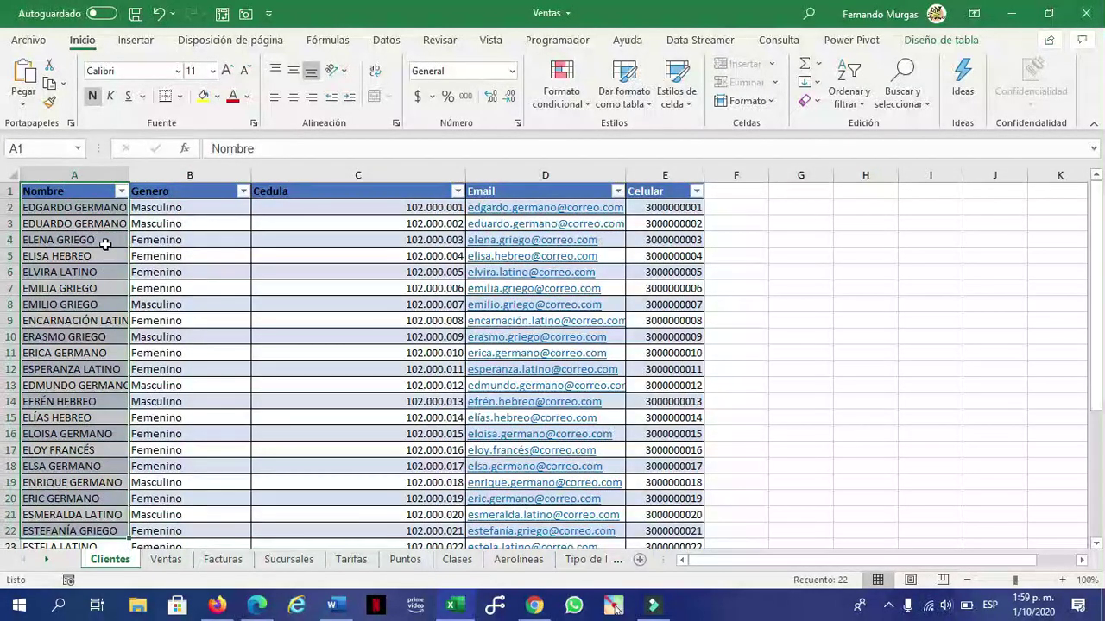
# Go through the Clientes field headers one by one: Nombre, Genero, Cedula, Email and Celular
pyautogui.click(63, 187)
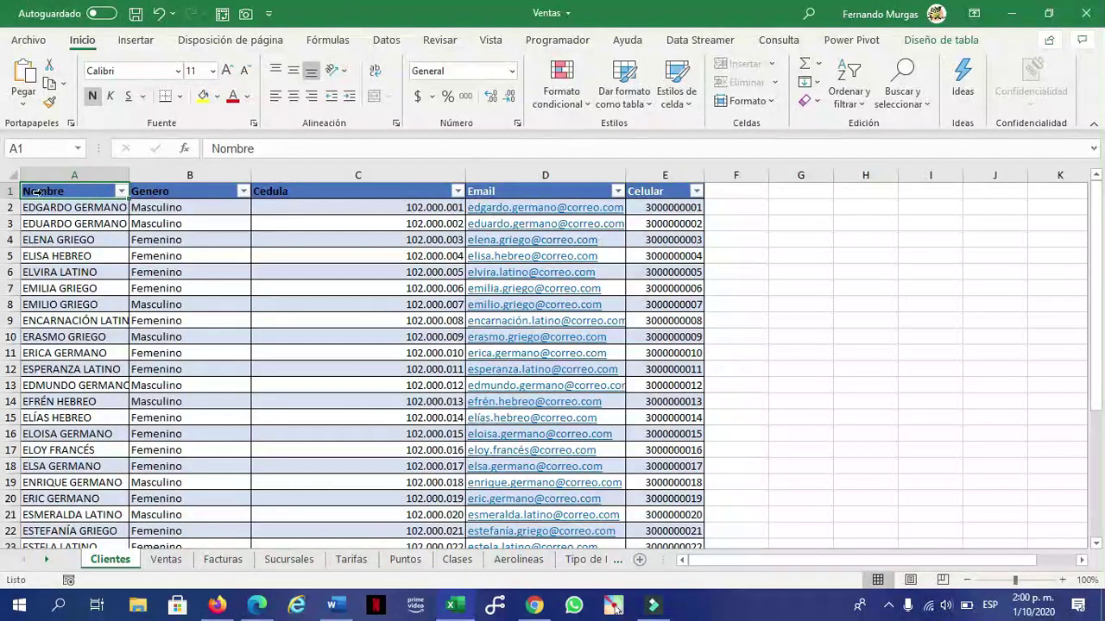
pyautogui.click(188, 190)
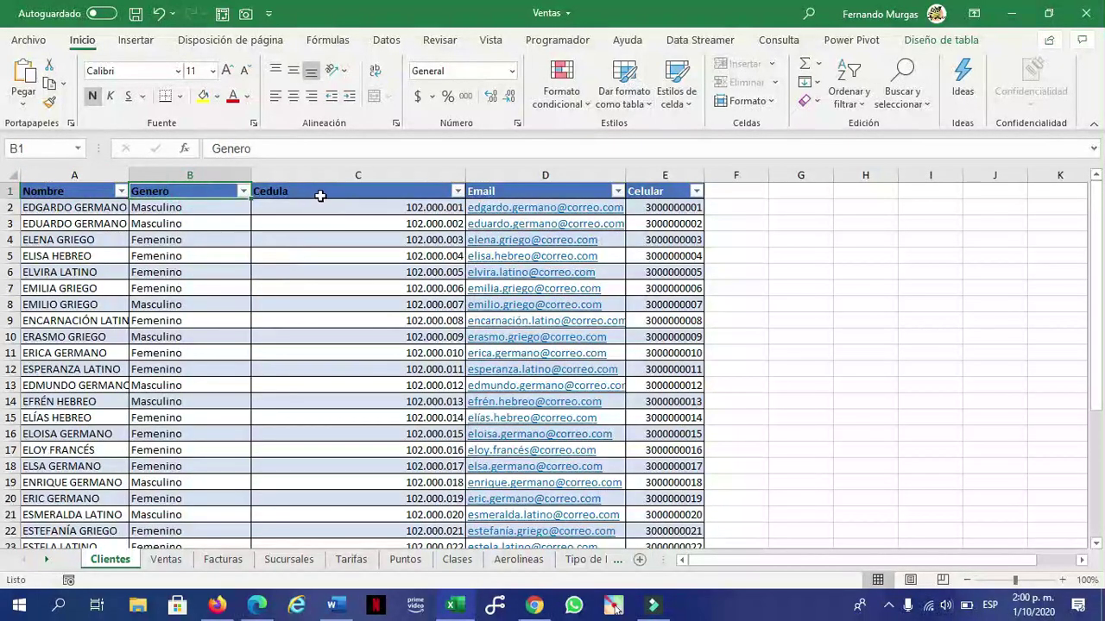
pyautogui.click(319, 191)
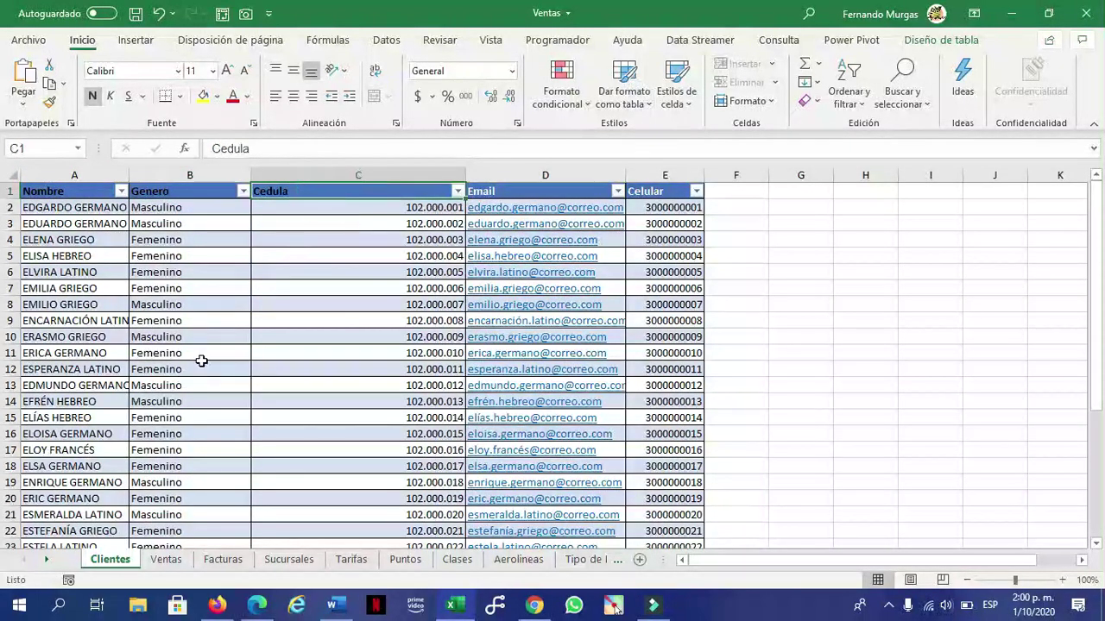
pyautogui.click(512, 193)
pyautogui.click(643, 191)
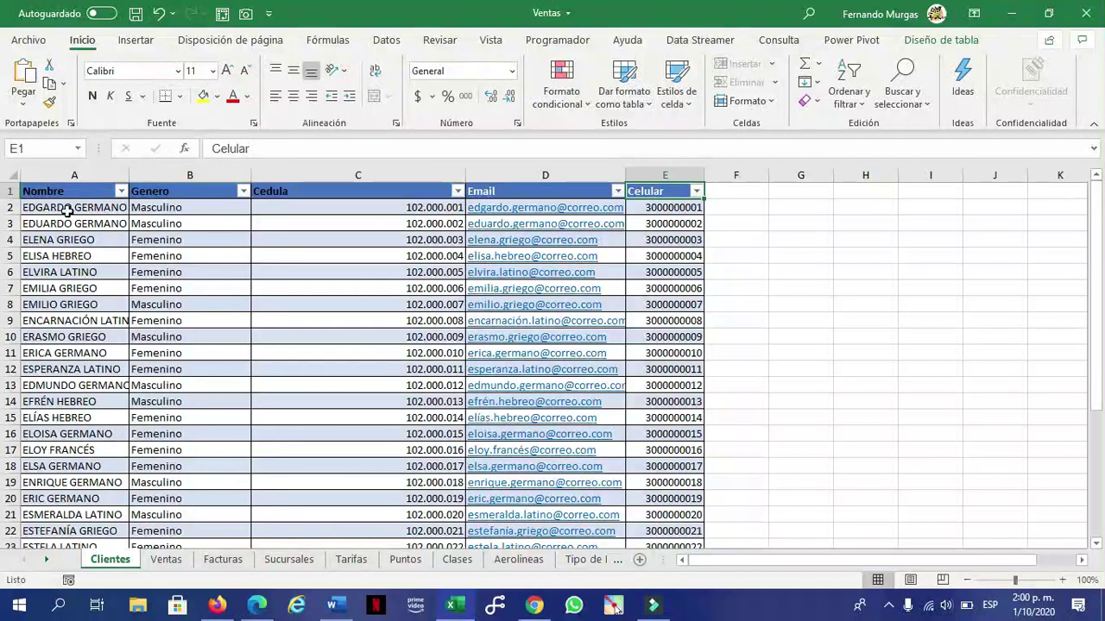
# Highlight the first customer record in row 2 of Clientes across its fields, from Nombre to Celular
pyautogui.moveTo(54, 208); pyautogui.dragTo(664, 212)
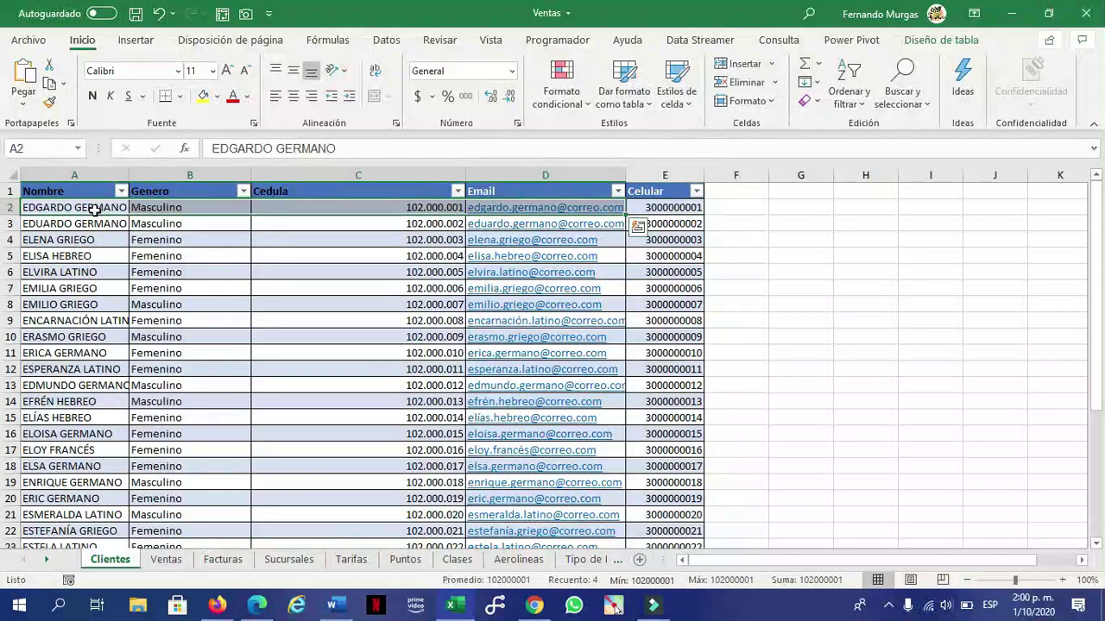
pyautogui.click(39, 207)
pyautogui.hotkey('ctrl', 'shift', 'Right')
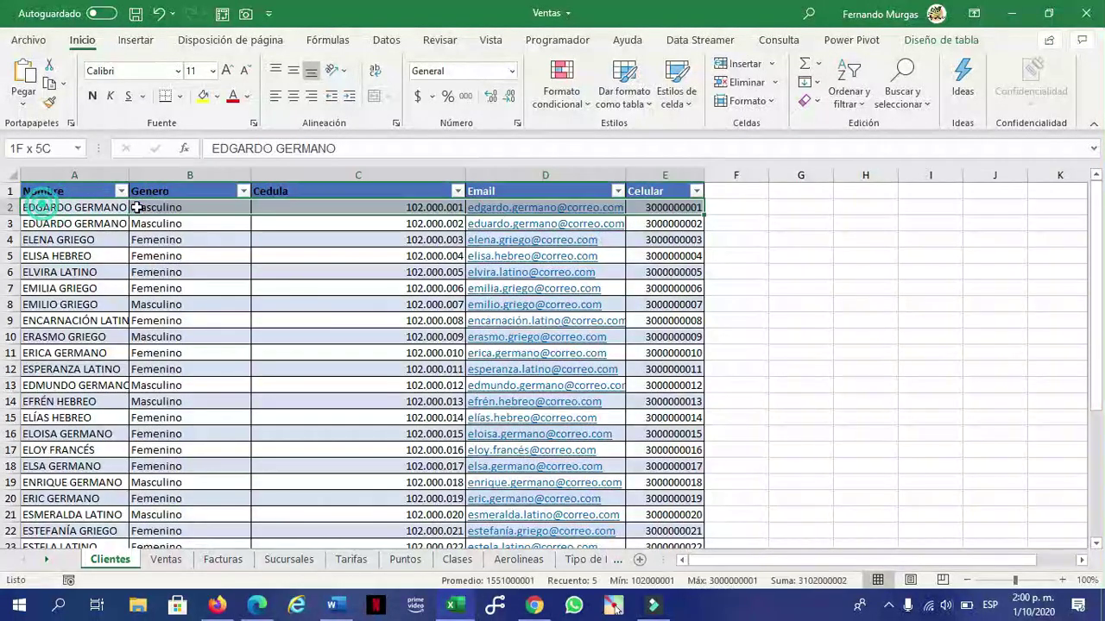
pyautogui.click(67, 213)
pyautogui.moveTo(144, 218); pyautogui.dragTo(611, 212)
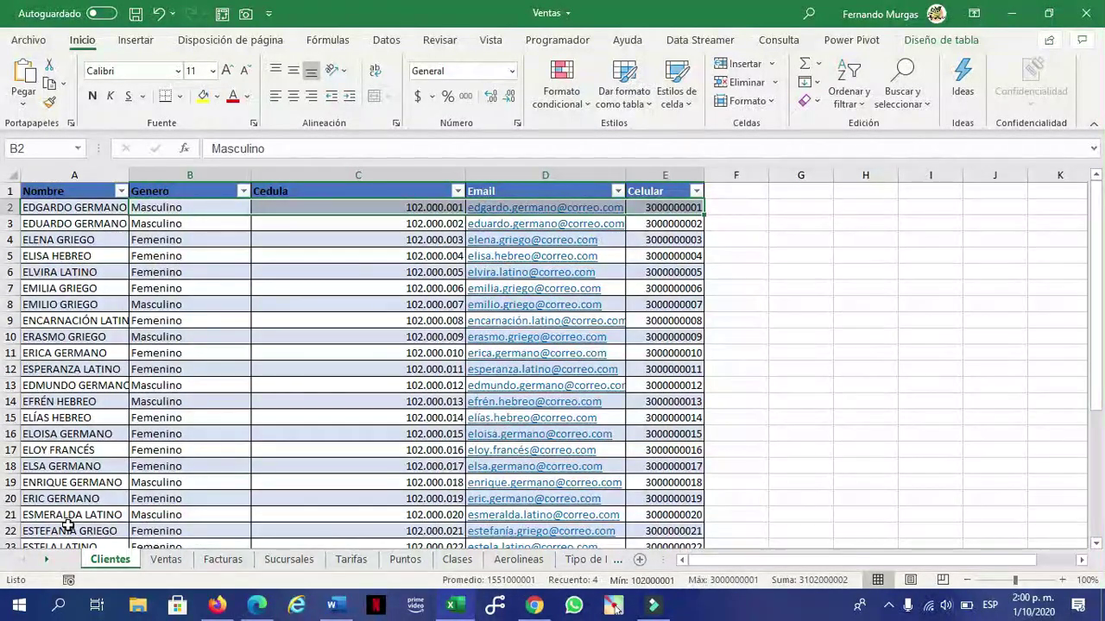
# Highlight individual customer records in rows 2 to 7 of Clientes as whole rows, contrasting them with the Nombre header
pyautogui.click(12, 207)
pyautogui.click(10, 224)
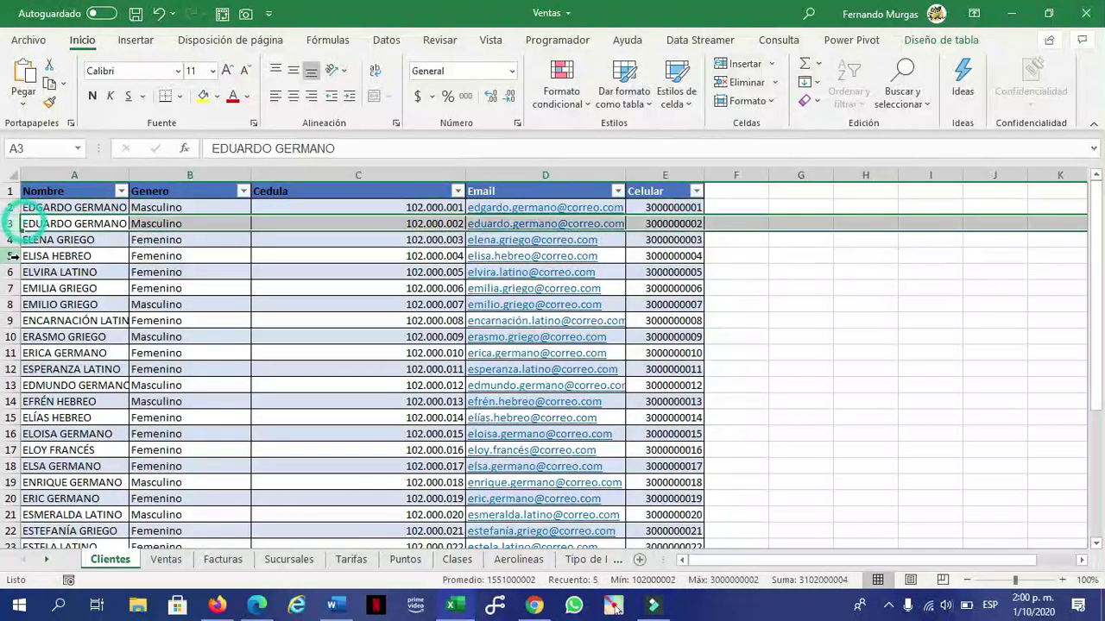
pyautogui.click(8, 241)
pyautogui.click(11, 256)
pyautogui.click(14, 272)
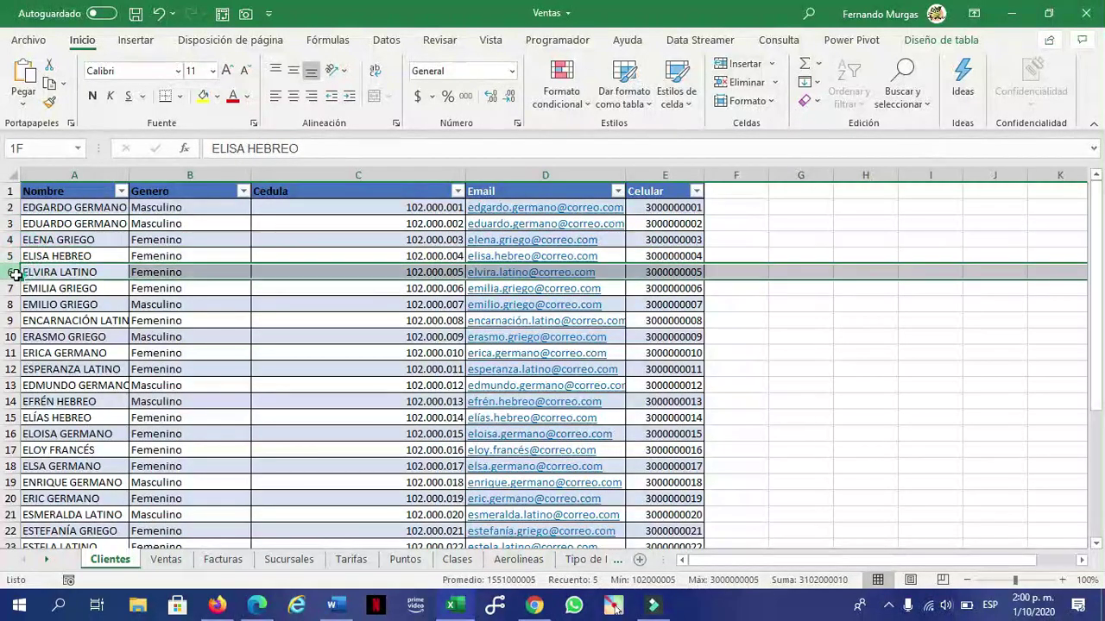
pyautogui.click(76, 188)
pyautogui.click(17, 210)
pyautogui.click(14, 224)
pyautogui.click(14, 288)
# Highlight the Nombre, Genero and Cedula fields of Clientes as columns, each from its header down
pyautogui.click(52, 193)
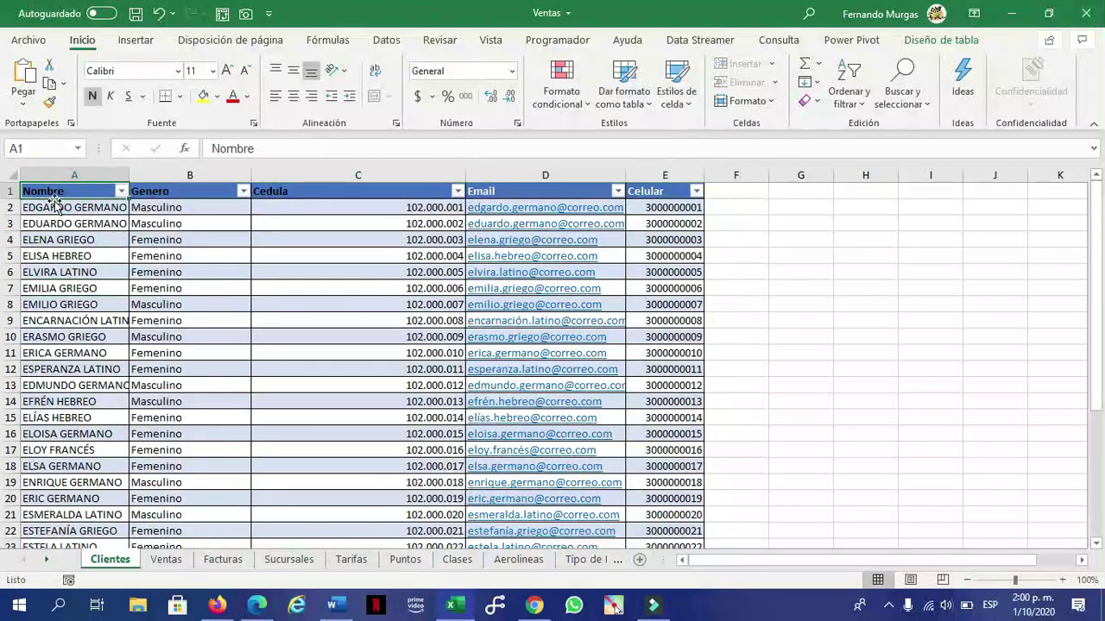
pyautogui.moveTo(71, 191); pyautogui.dragTo(74, 288)
pyautogui.moveTo(184, 190); pyautogui.dragTo(185, 417)
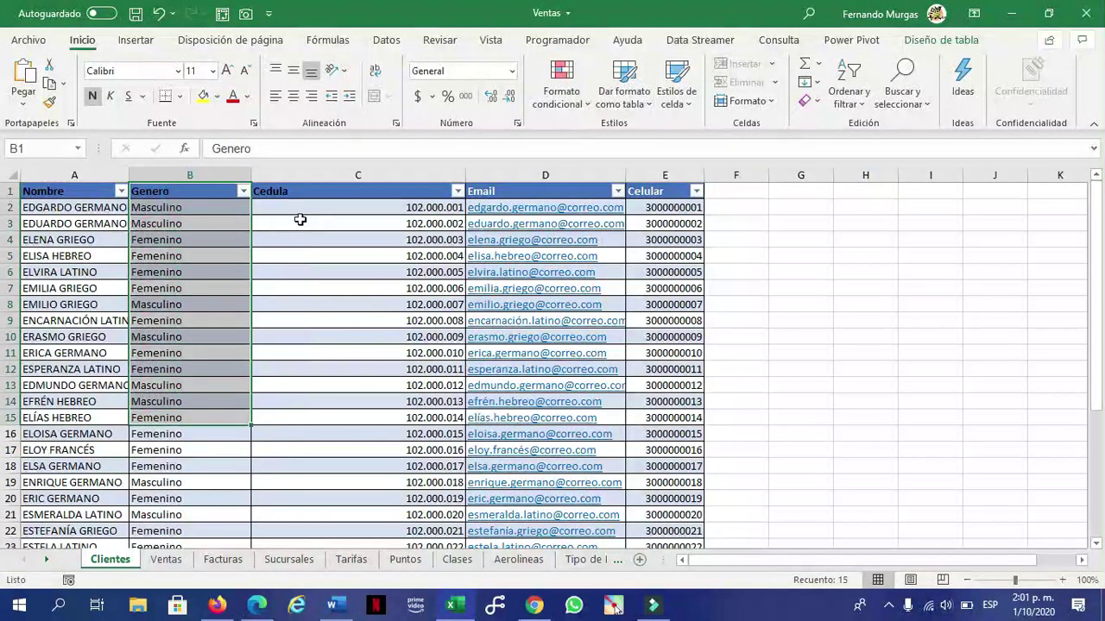
pyautogui.moveTo(305, 191); pyautogui.dragTo(337, 402)
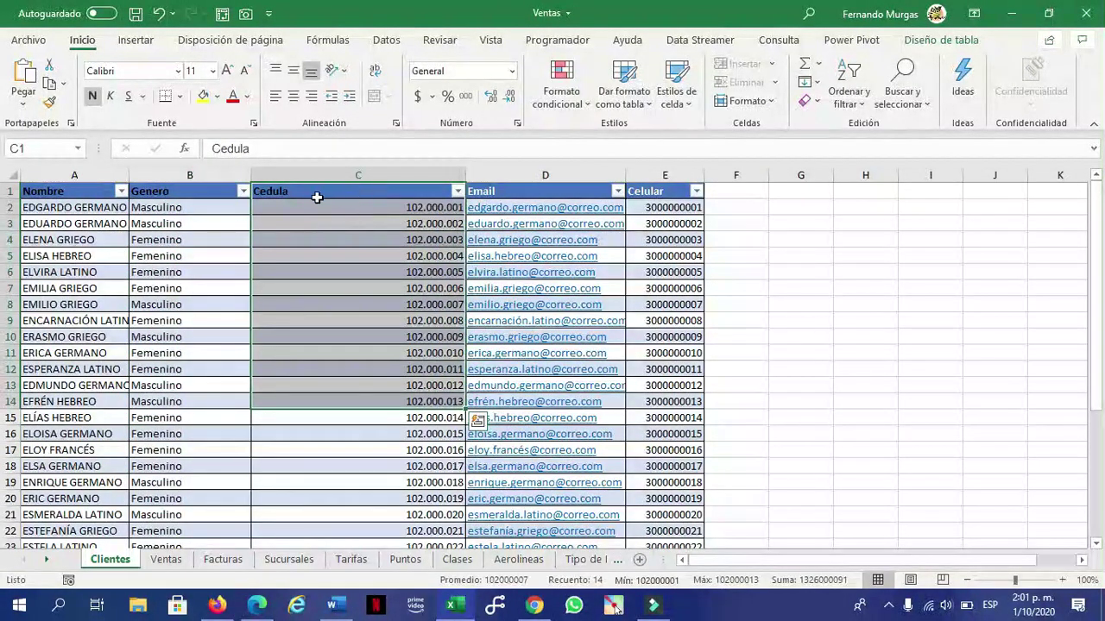
# Highlight the Cedula field of Clientes again, and go through the Ventas headers from Codigo de consulta interna la Reserva to ID Aerolinea
pyautogui.moveTo(348, 190); pyautogui.dragTo(336, 452)
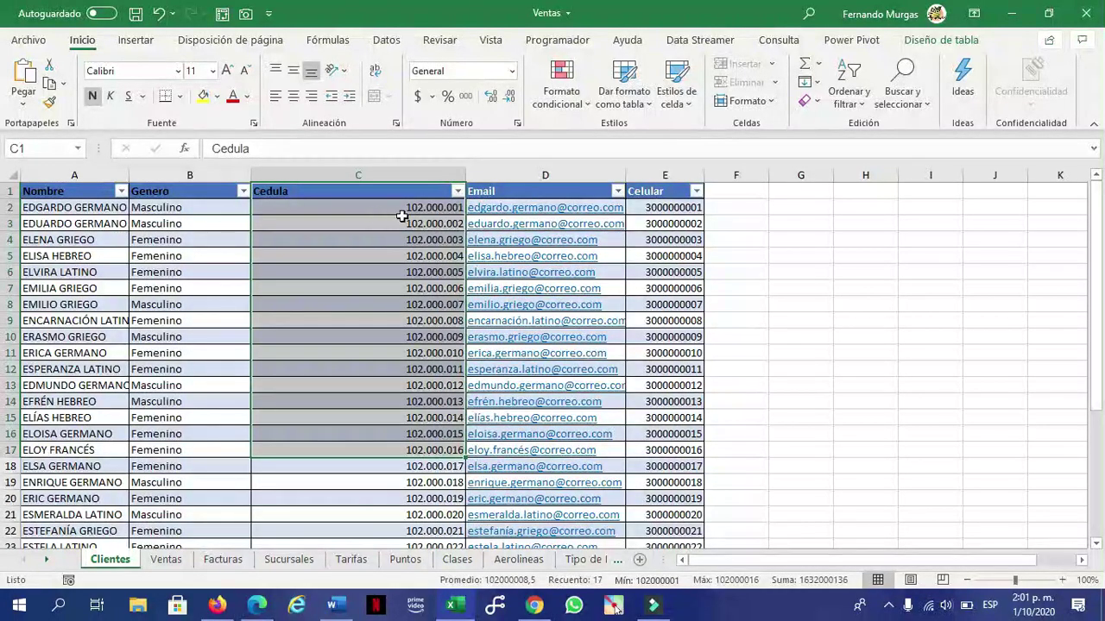
pyautogui.click(170, 560)
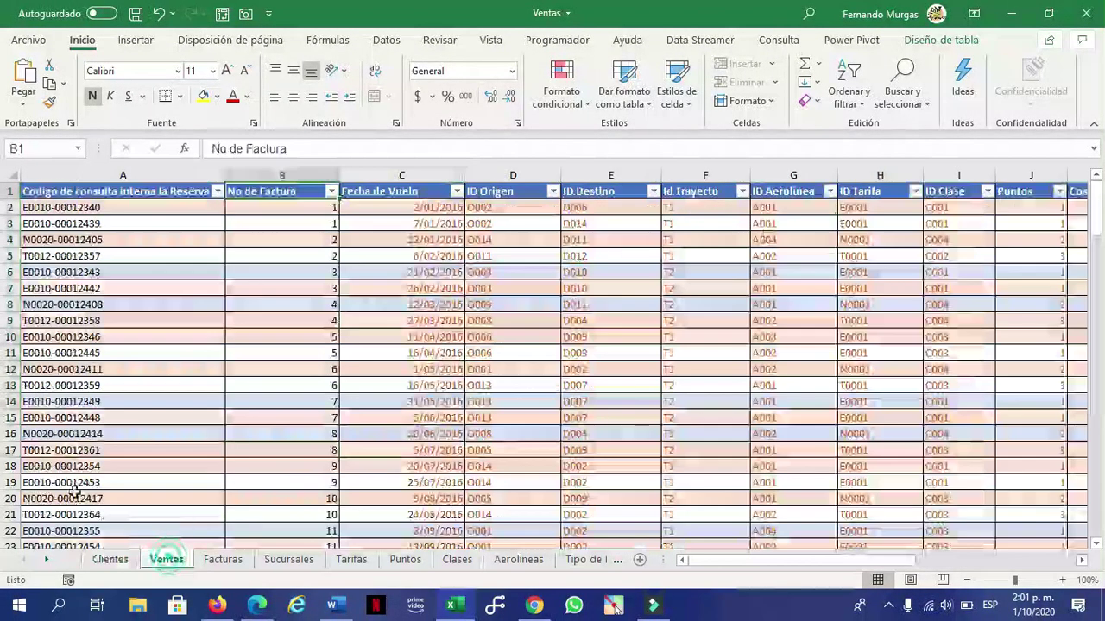
pyautogui.moveTo(152, 198); pyautogui.dragTo(168, 519)
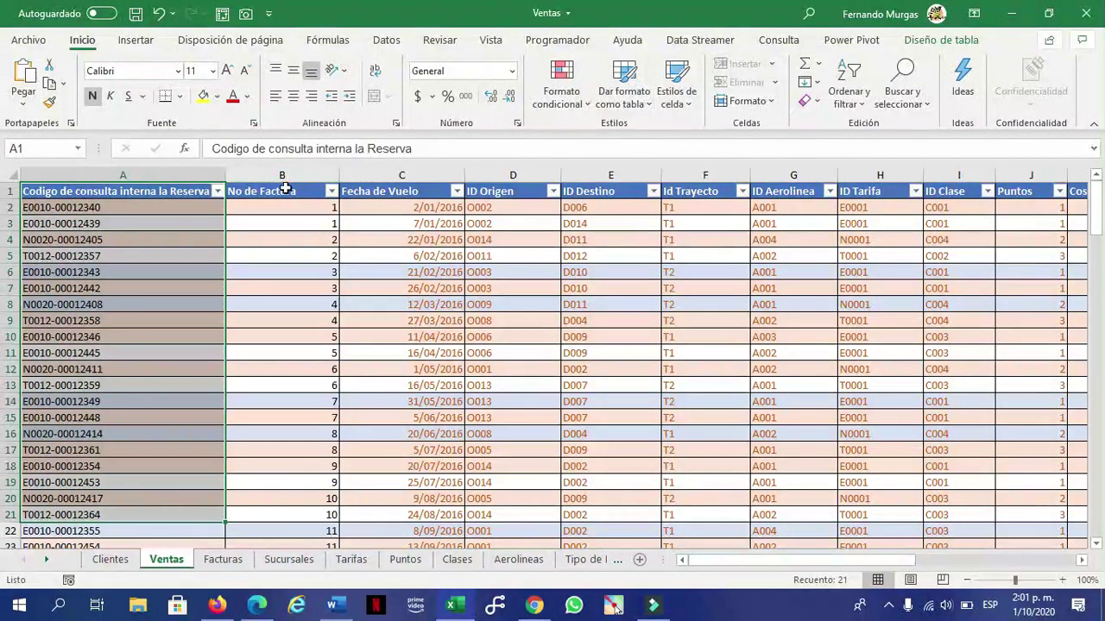
pyautogui.click(285, 191)
pyautogui.click(389, 191)
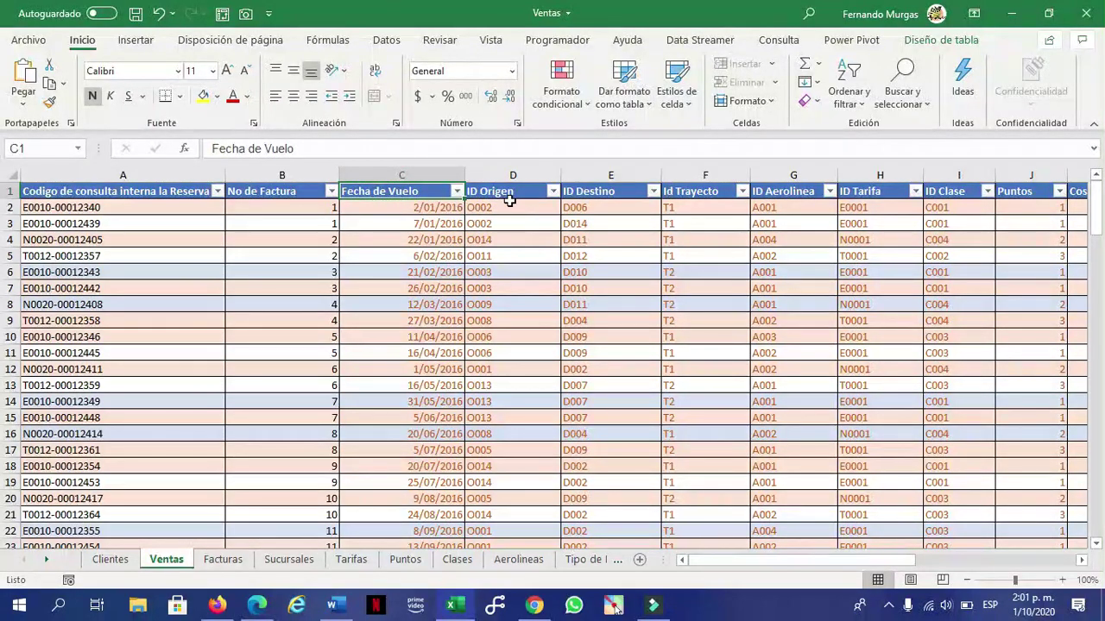
pyautogui.click(505, 192)
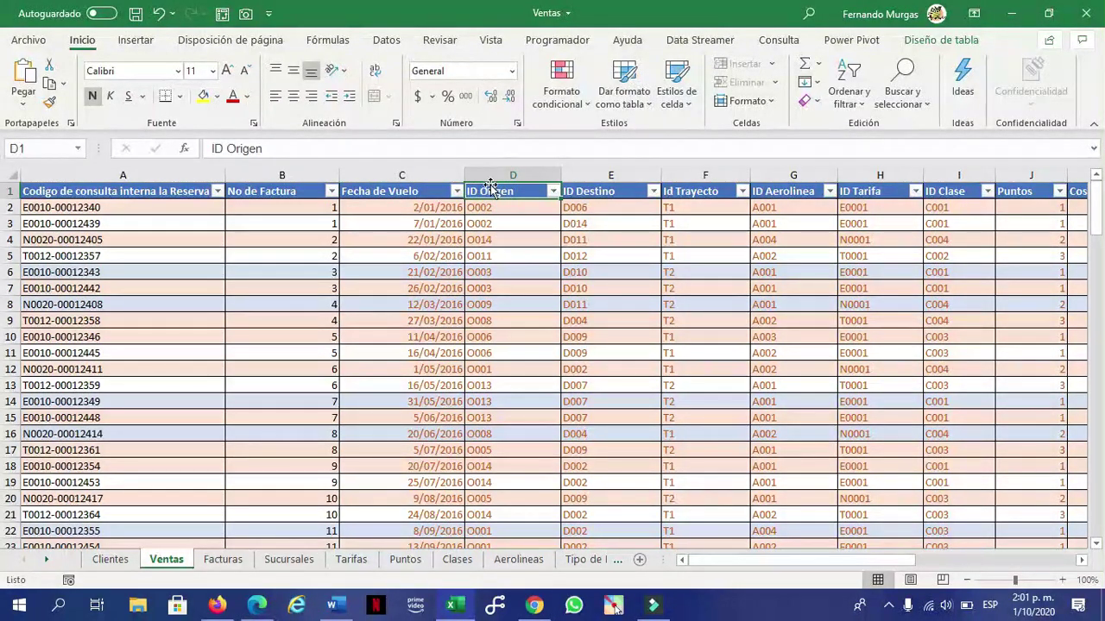
pyautogui.click(594, 191)
pyautogui.click(700, 190)
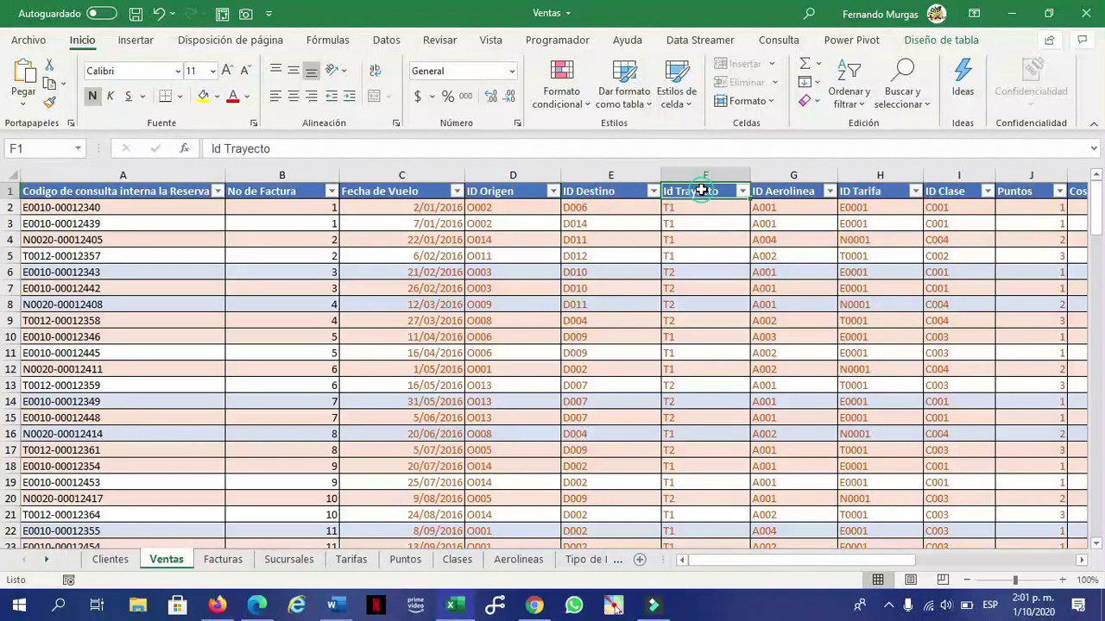
pyautogui.click(781, 191)
# Show the Facturas sheet and highlight its No de Factura field from the header down through row 8
pyautogui.click(222, 559)
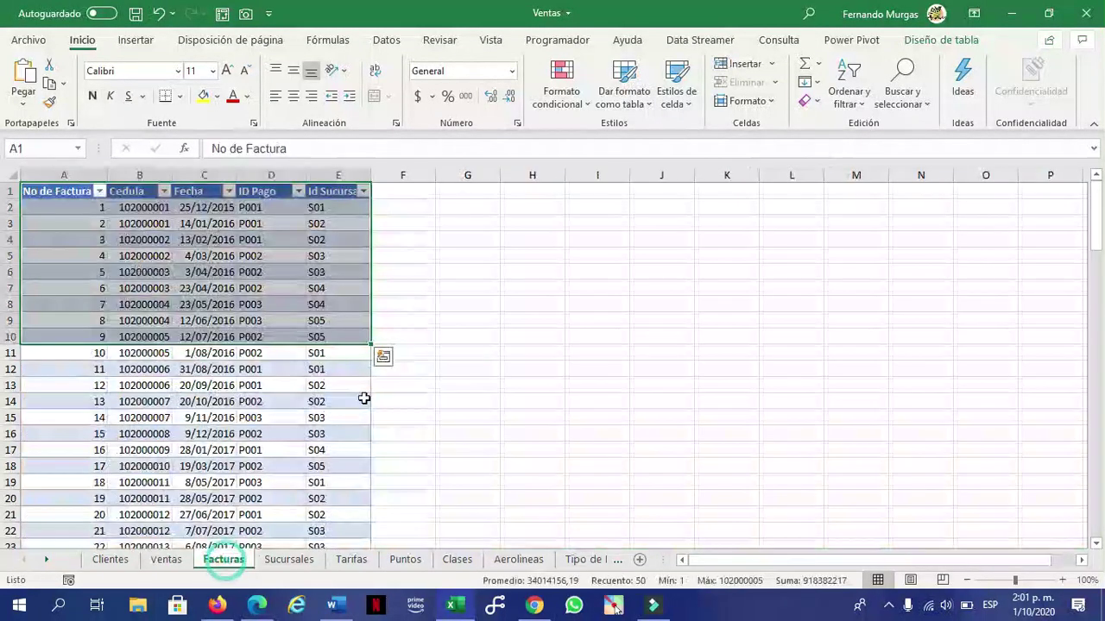
pyautogui.click(513, 337)
pyautogui.click(204, 337)
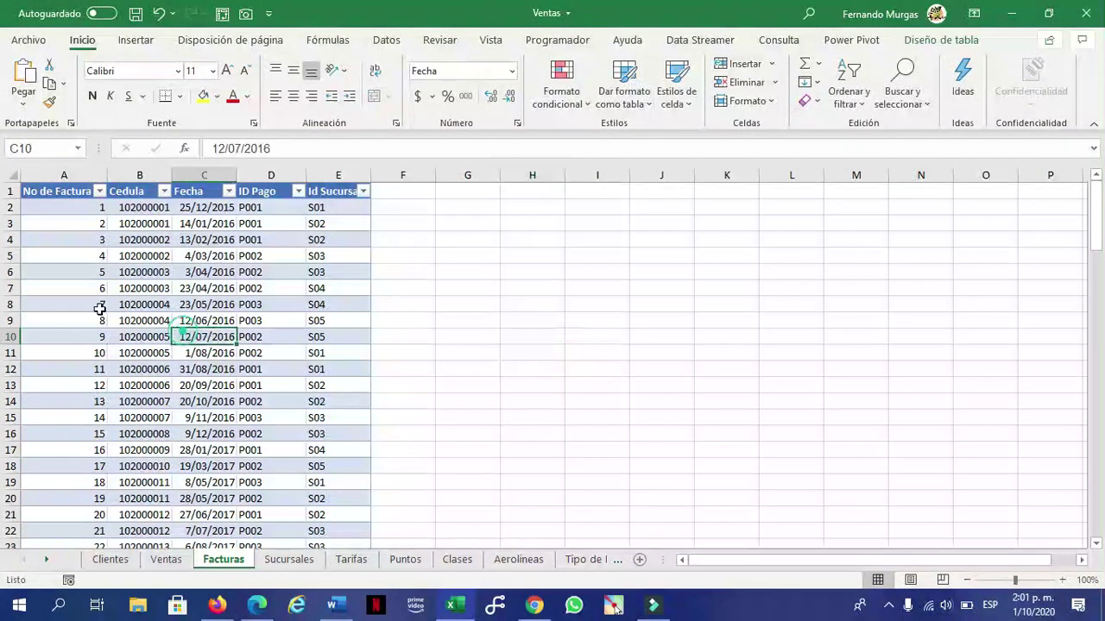
pyautogui.click(69, 192)
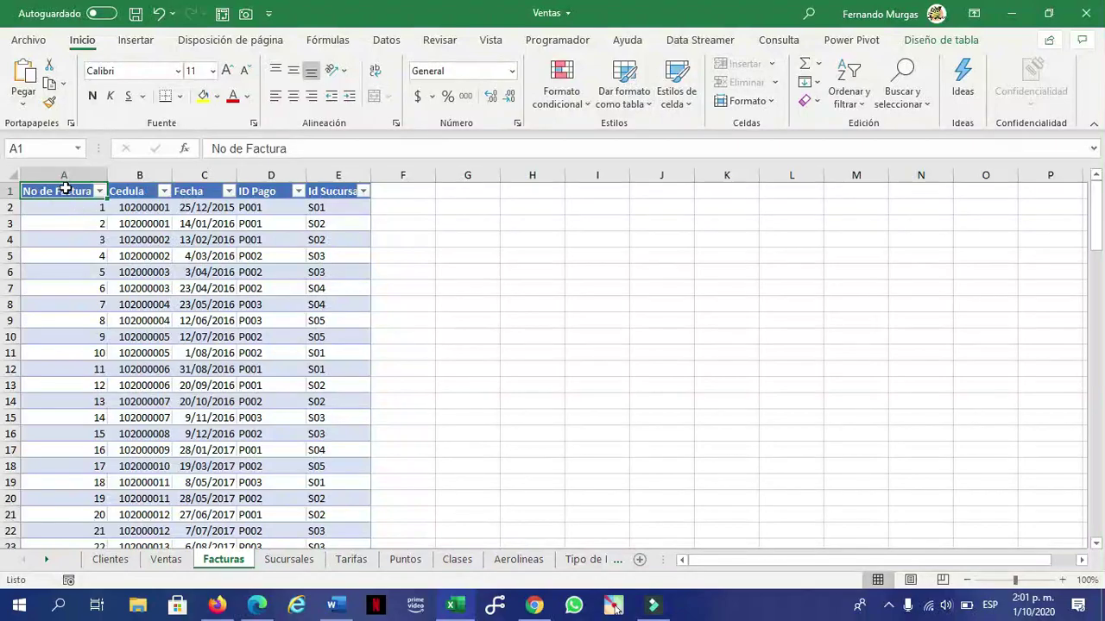
pyautogui.moveTo(67, 188); pyautogui.dragTo(74, 302)
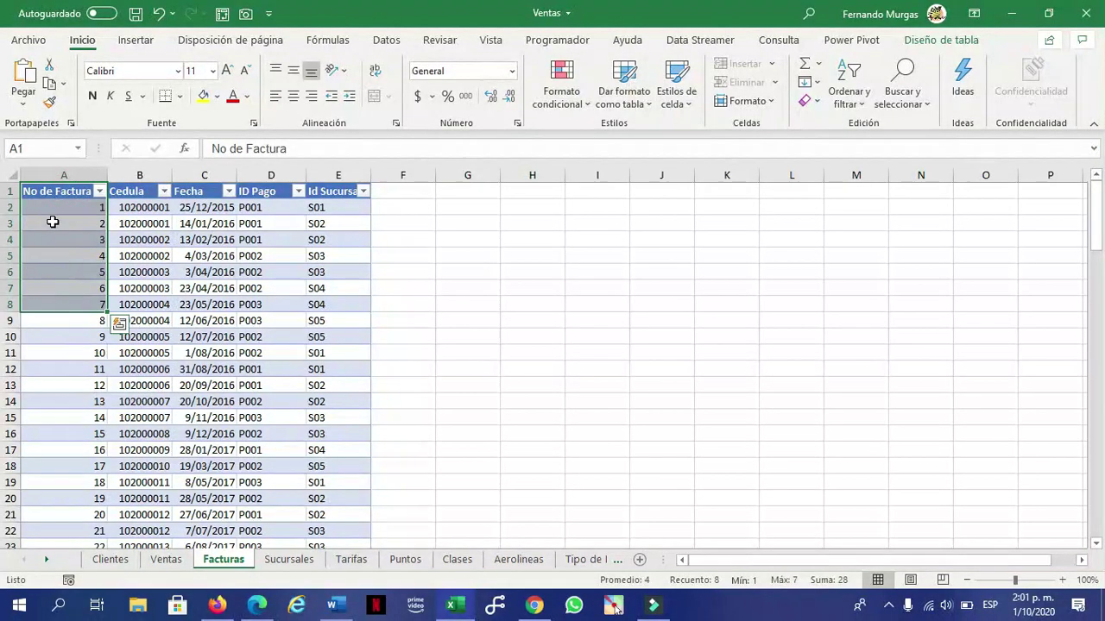
pyautogui.click(55, 191)
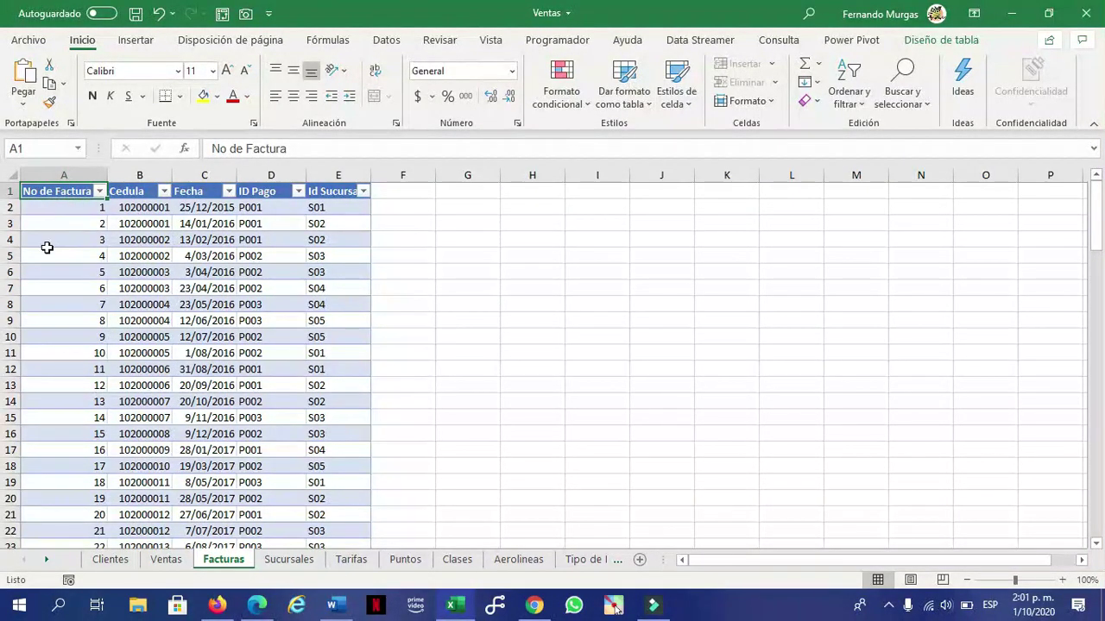
# Go through the remaining Facturas fields, Cedula, Fecha, ID Pago and Id Sucursal, and browse the invoice records
pyautogui.click(125, 191)
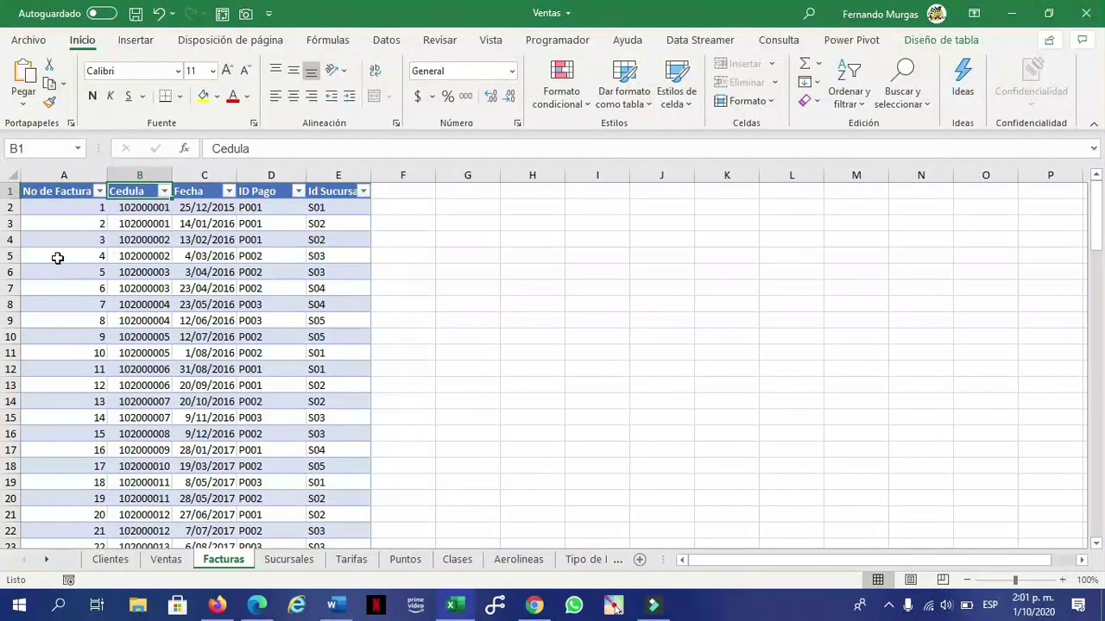
pyautogui.click(201, 213)
pyautogui.click(259, 207)
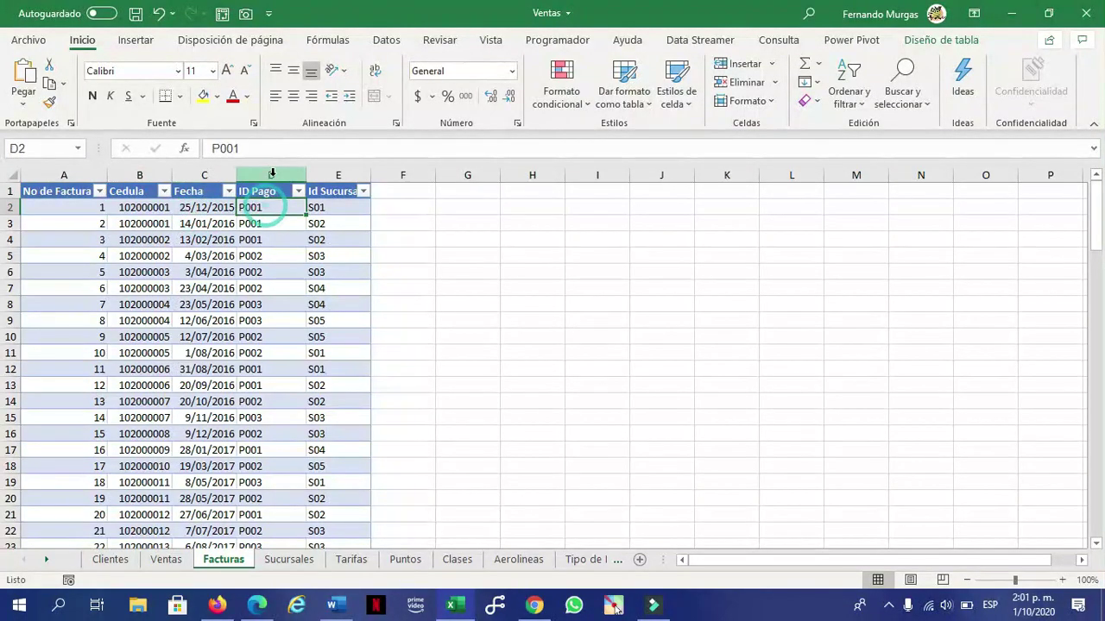
pyautogui.click(262, 191)
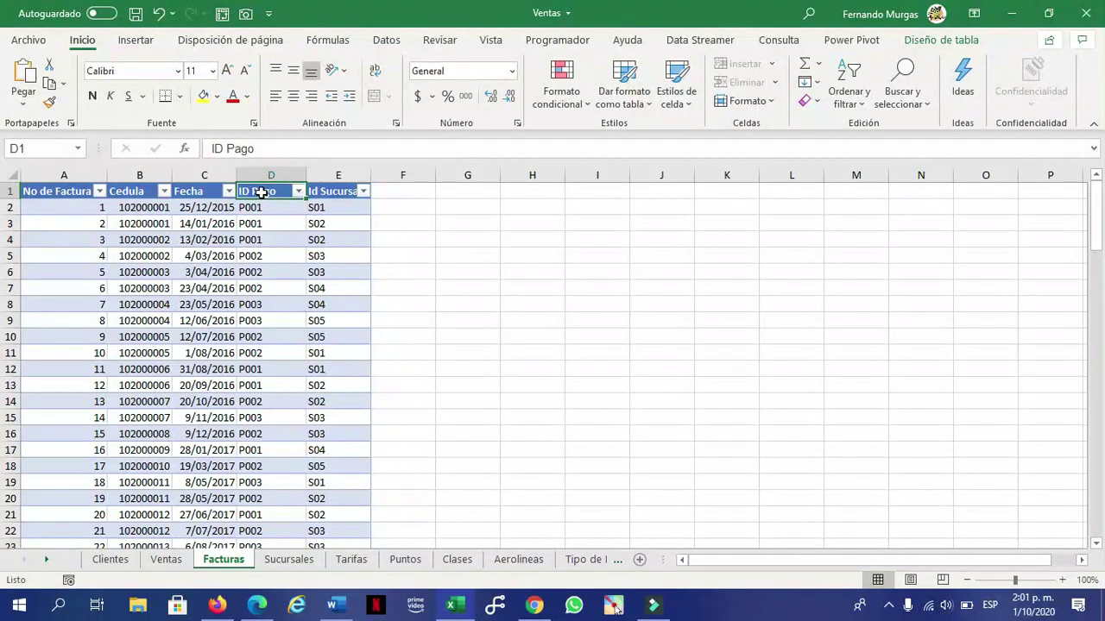
pyautogui.click(337, 192)
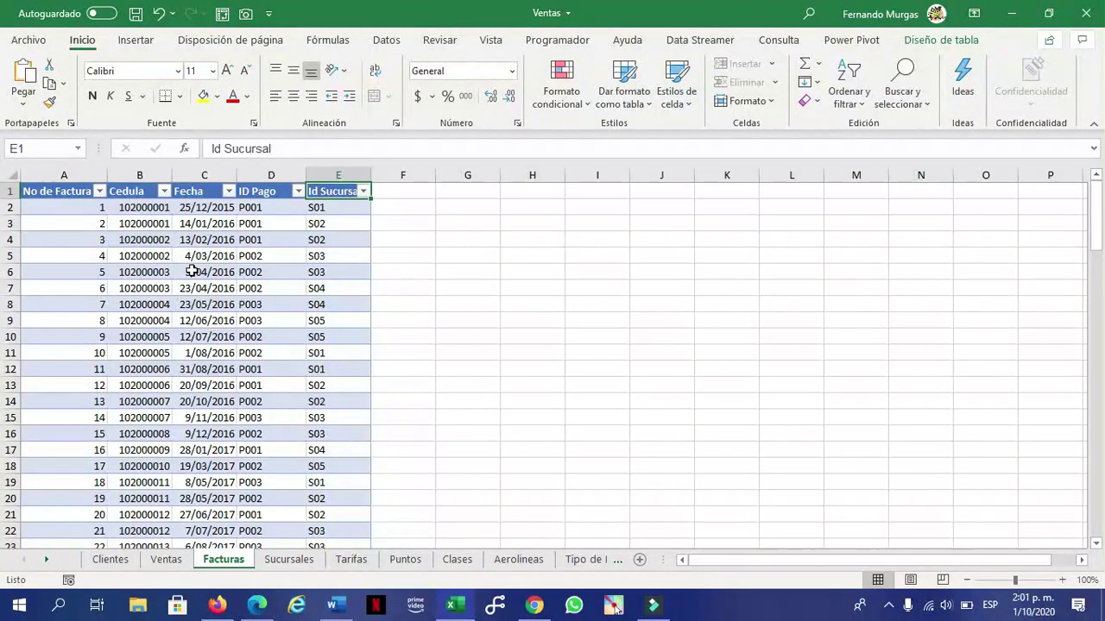
pyautogui.scroll(-13, 193, 267)
pyautogui.scroll(13, 264, 313)
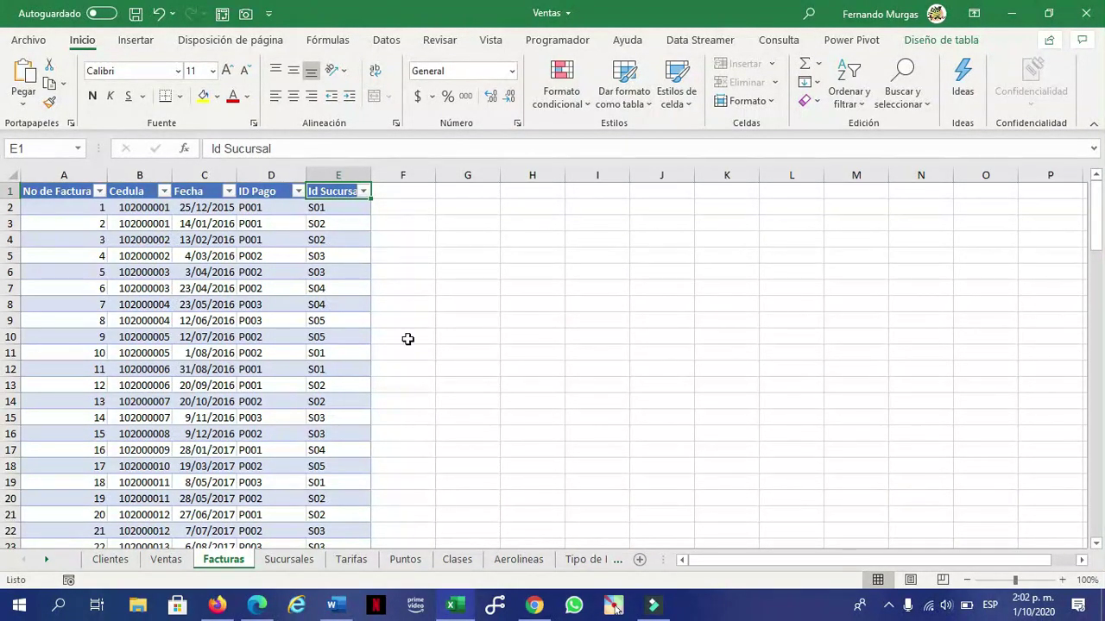
# Show the Sucursales, Tarifas, Puntos, Clases, Aerolineas, Tipo de Pago and Trayecto sheets one after another
pyautogui.click(288, 559)
pyautogui.click(351, 560)
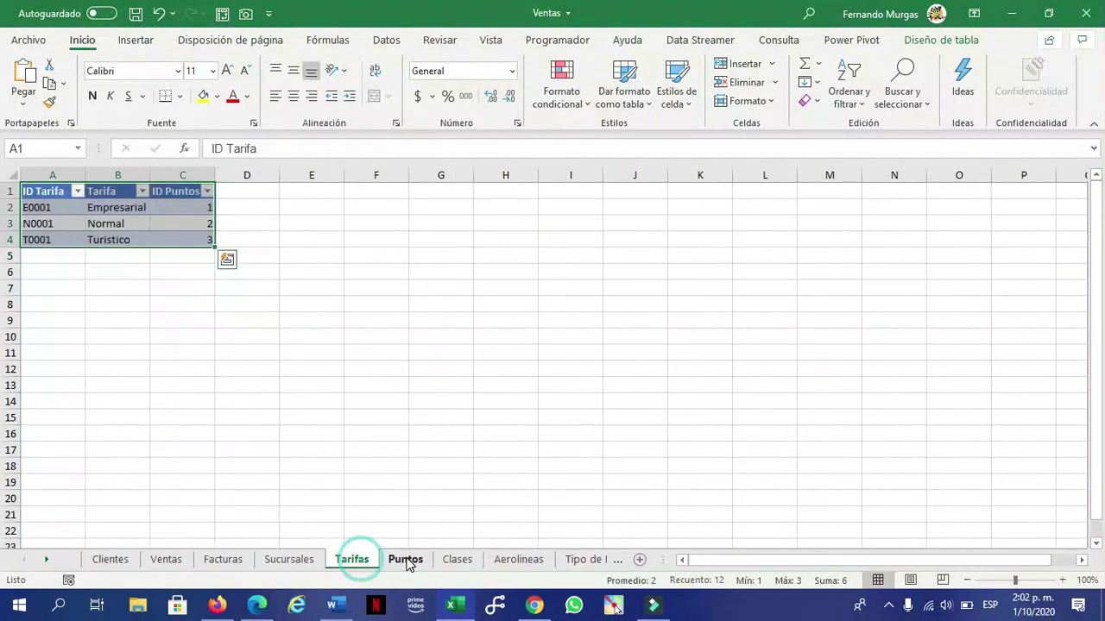
pyautogui.click(406, 559)
pyautogui.click(456, 561)
pyautogui.click(532, 561)
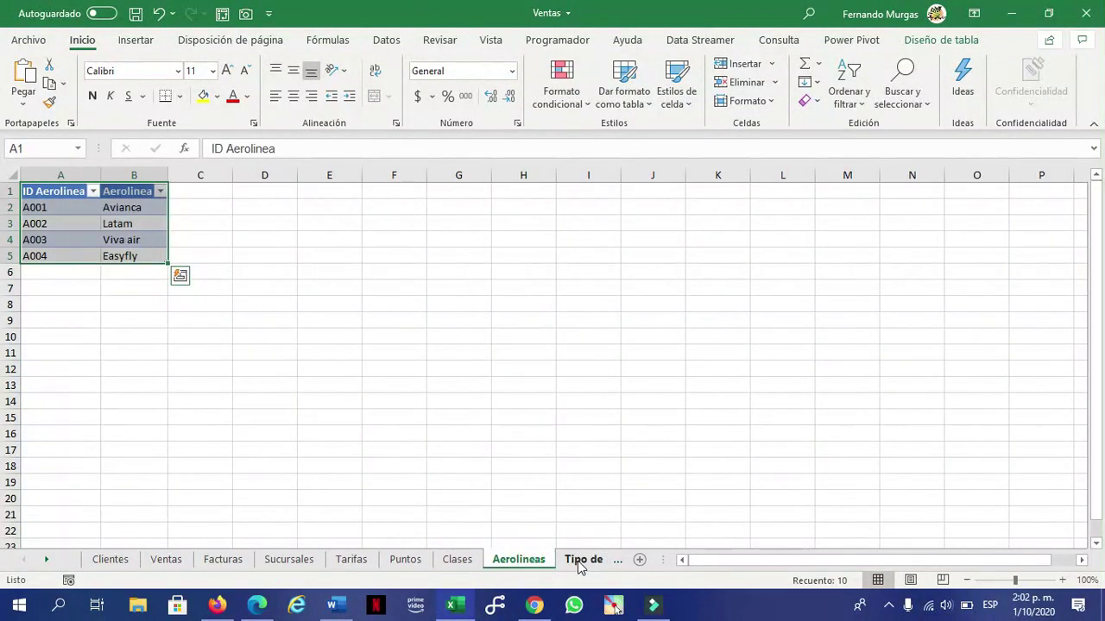
pyautogui.click(580, 562)
pyautogui.click(594, 563)
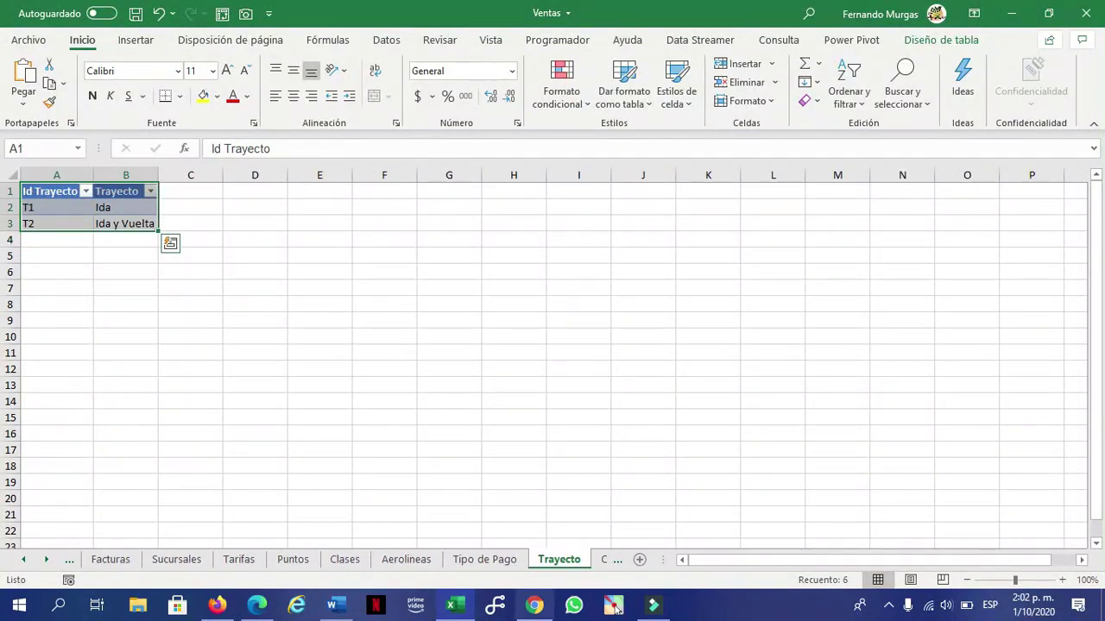
# Return to the Clientes sheet and single out each field header from Nombre to Celular
pyautogui.click(23, 561)
pyautogui.click(23, 561)
pyautogui.click(138, 558)
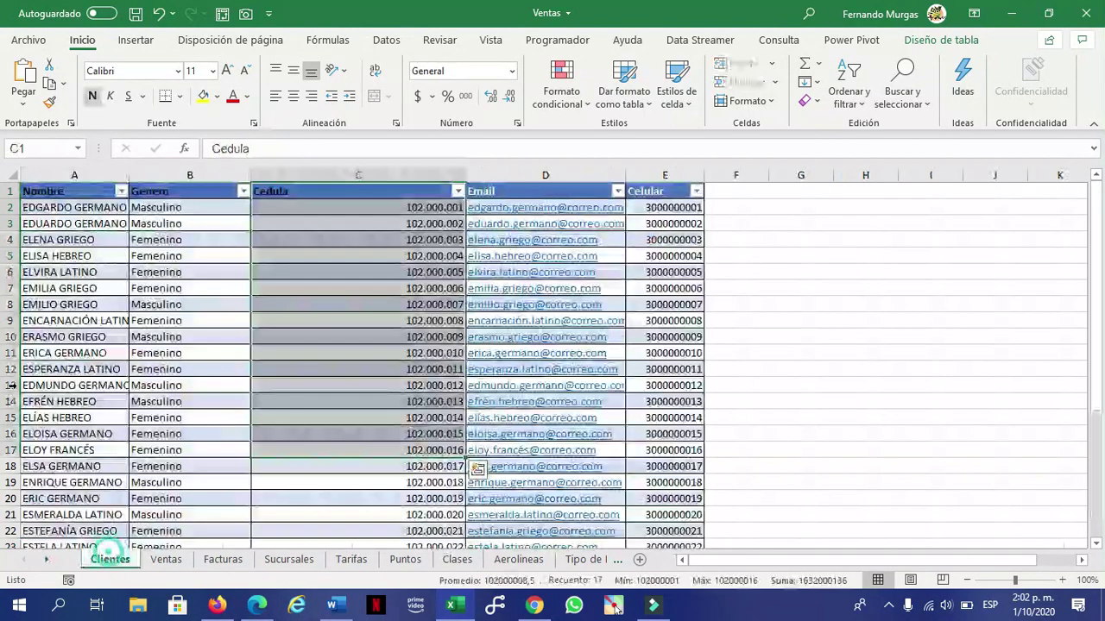
pyautogui.click(48, 191)
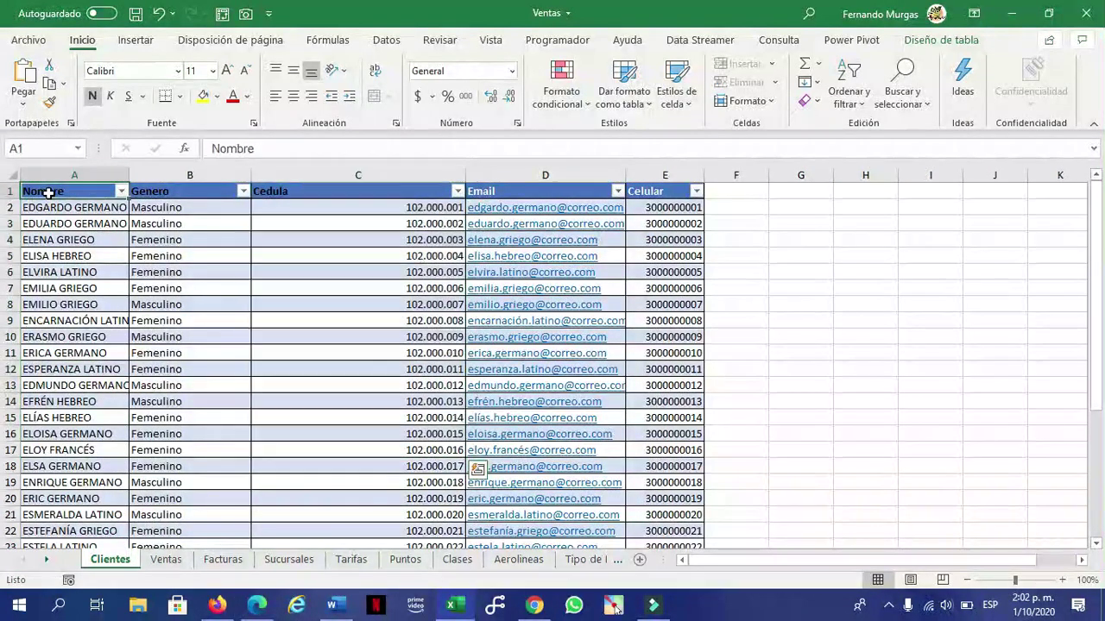
pyautogui.click(167, 192)
pyautogui.click(54, 192)
pyautogui.click(160, 195)
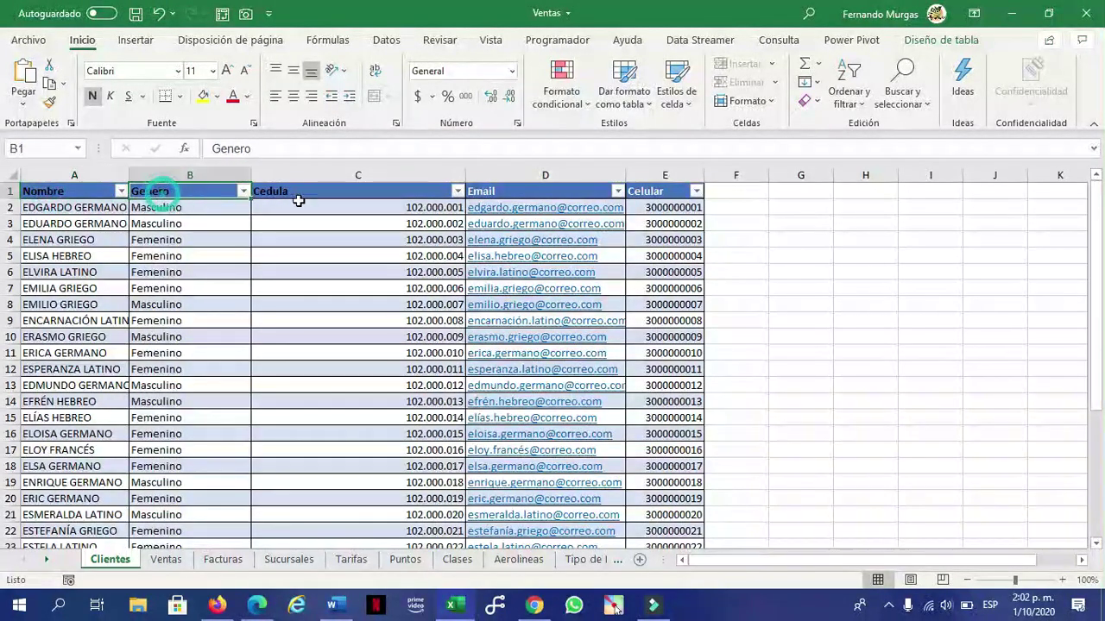
pyautogui.click(293, 179)
pyautogui.click(274, 194)
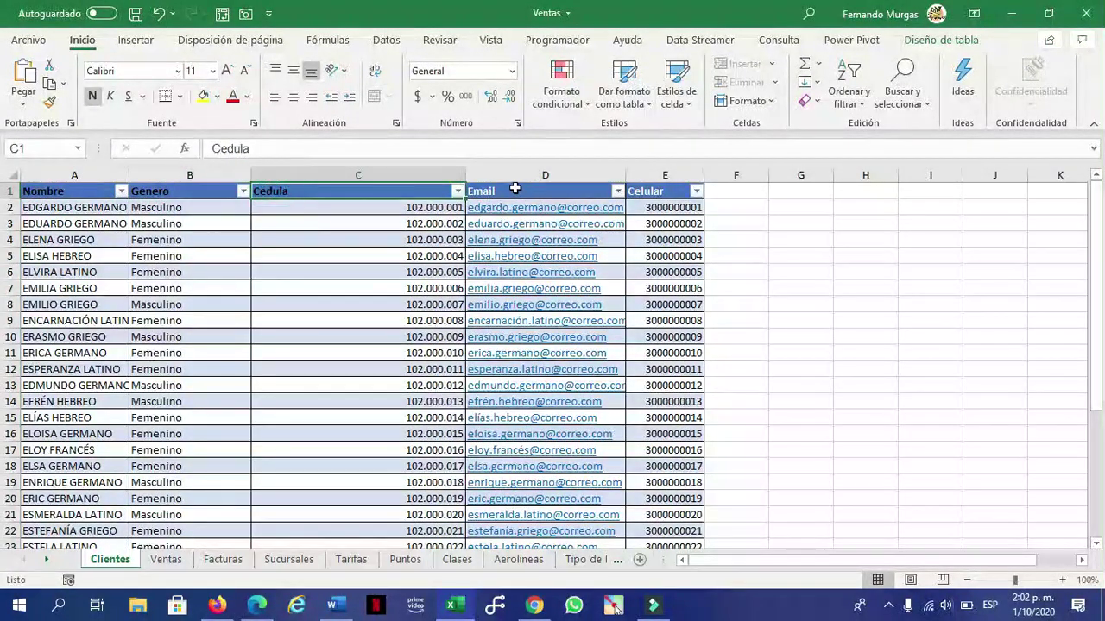
pyautogui.click(518, 192)
pyautogui.click(658, 191)
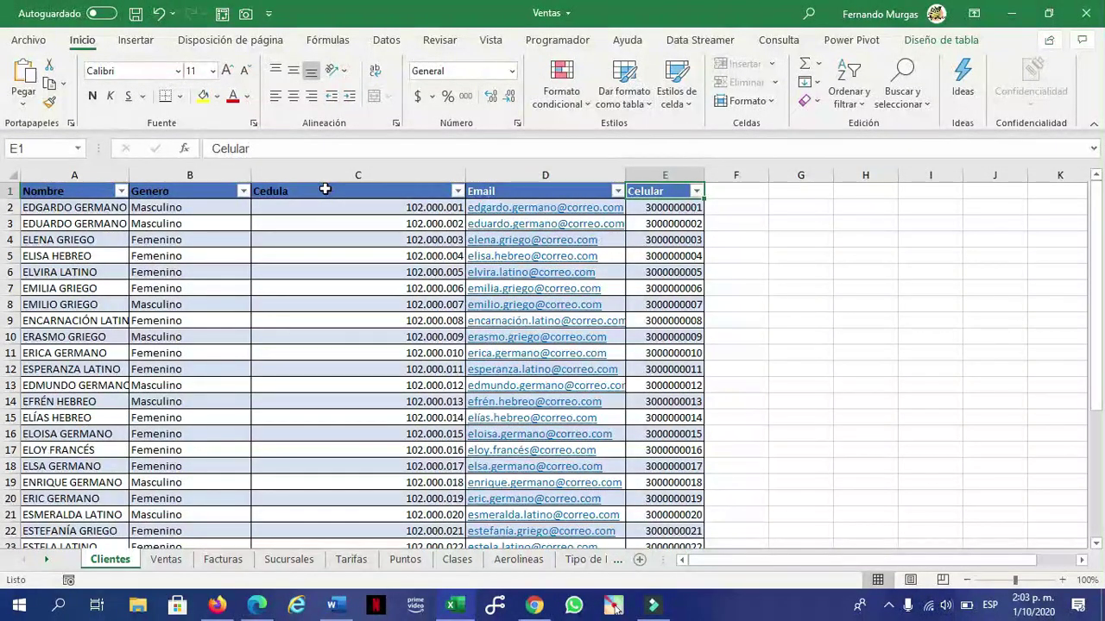
# Point out individual Cedula entries of Clientes between rows 2 and 15, plus single entries in the Email and Nombre fields
pyautogui.click(382, 207)
pyautogui.click(386, 223)
pyautogui.click(383, 242)
pyautogui.click(380, 255)
pyautogui.click(377, 272)
pyautogui.click(380, 288)
pyautogui.click(382, 304)
pyautogui.click(377, 339)
pyautogui.click(367, 418)
pyautogui.scroll(-3, 320, 267)
pyautogui.scroll(3, 319, 262)
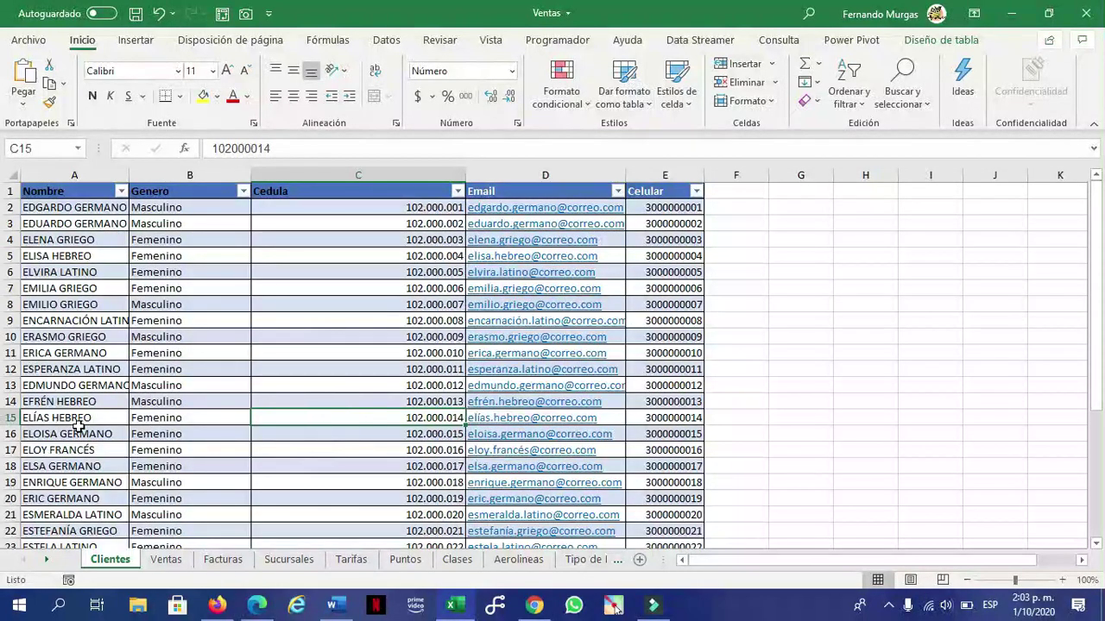
pyautogui.click(325, 321)
pyautogui.click(549, 354)
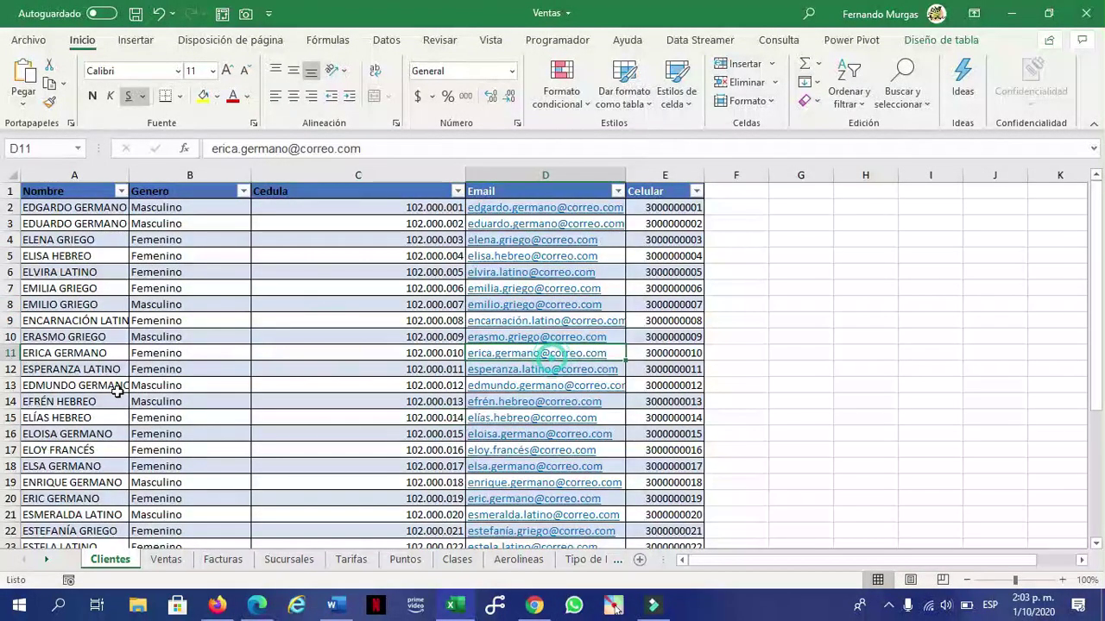
pyautogui.moveTo(118, 391); pyautogui.dragTo(95, 369)
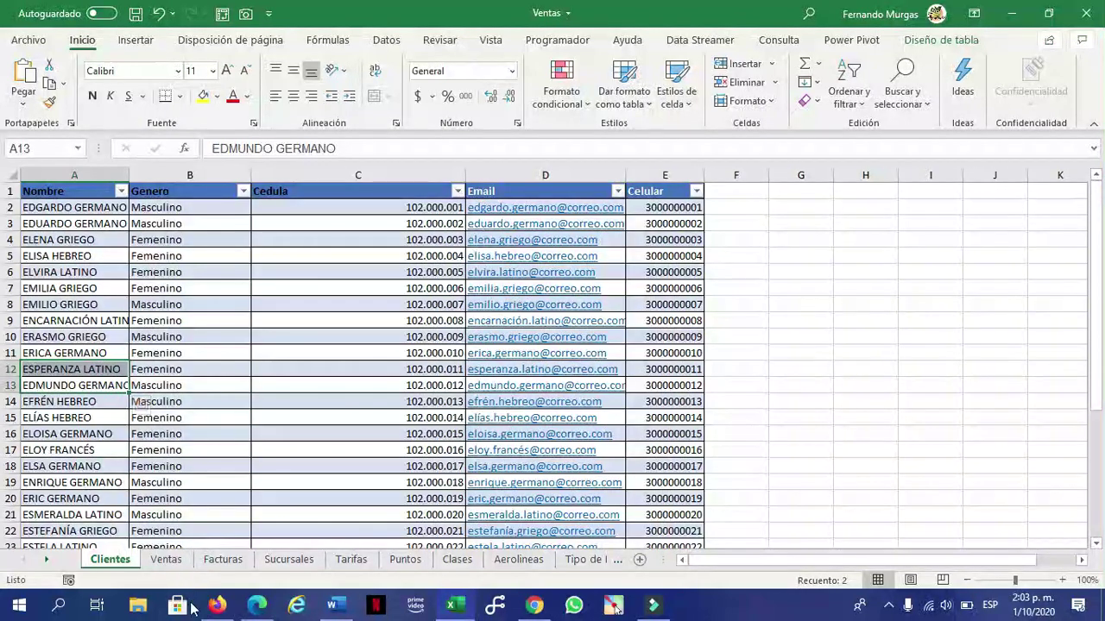
# Show the table overview on Hoja1 and point out the Clientes table's Nombre, Genero and Cedula fields and the Fecha header of Facturas
pyautogui.click(45, 560)
pyautogui.click(45, 560)
pyautogui.click(45, 560)
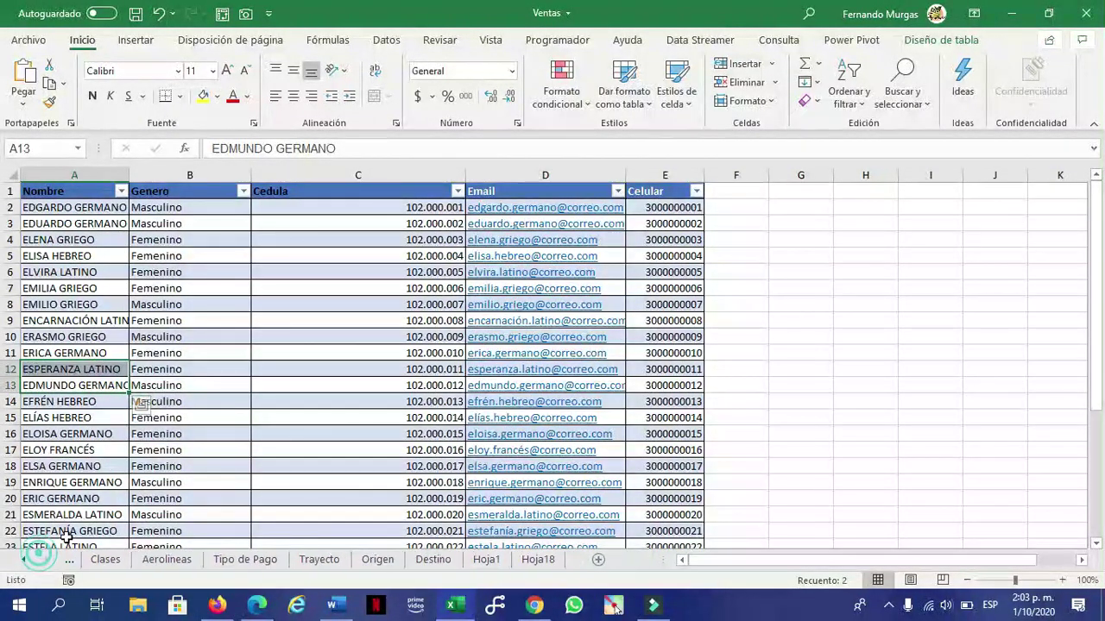
pyautogui.click(486, 560)
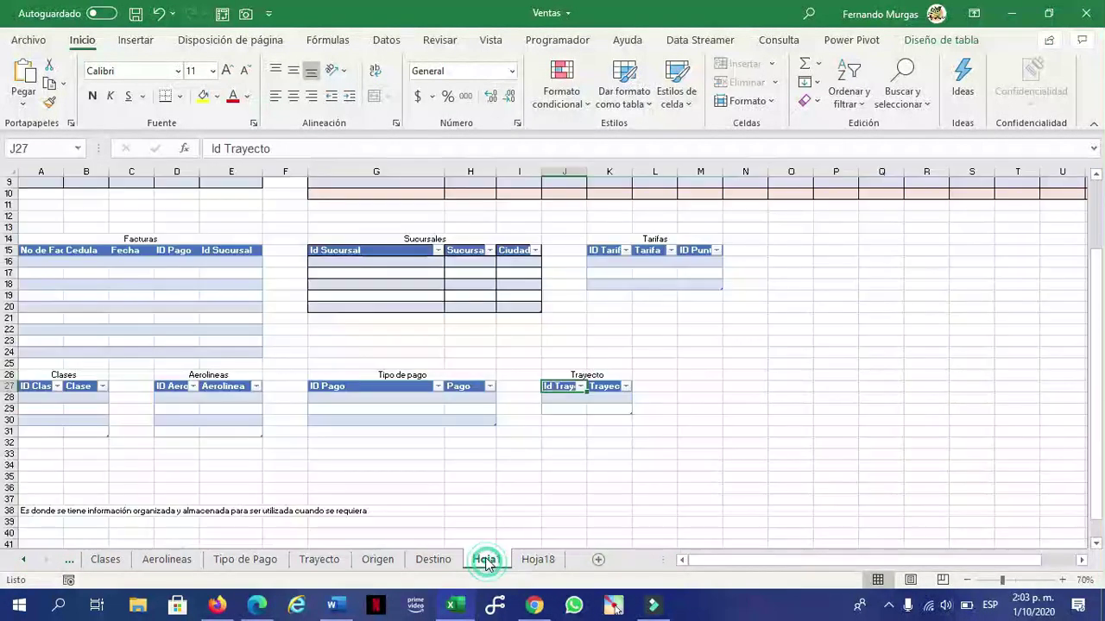
pyautogui.scroll(3, 158, 245)
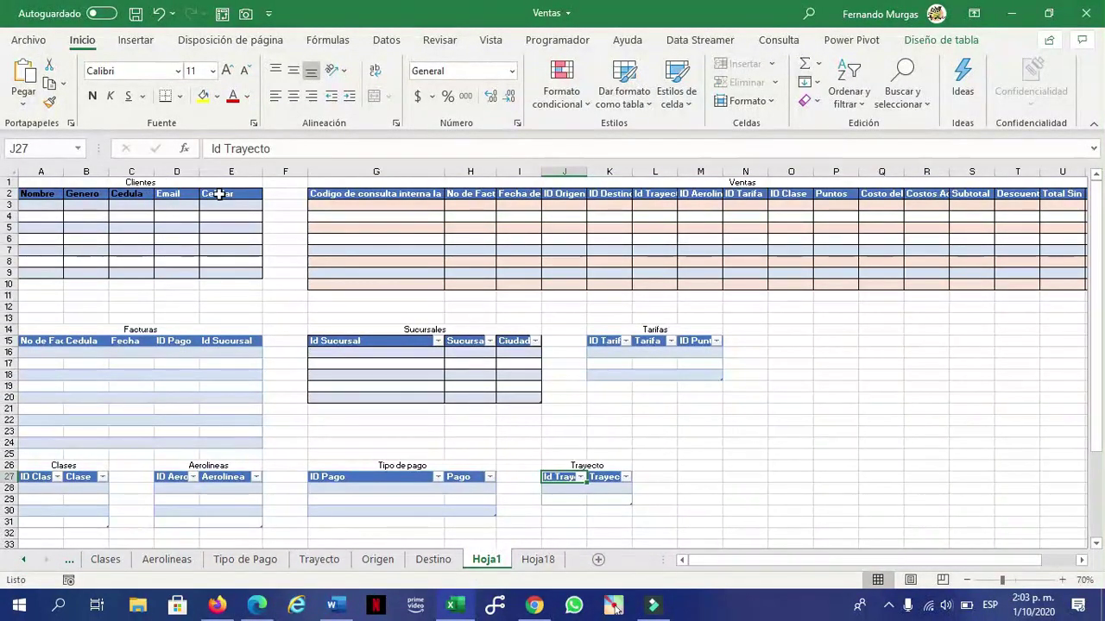
pyautogui.click(53, 215)
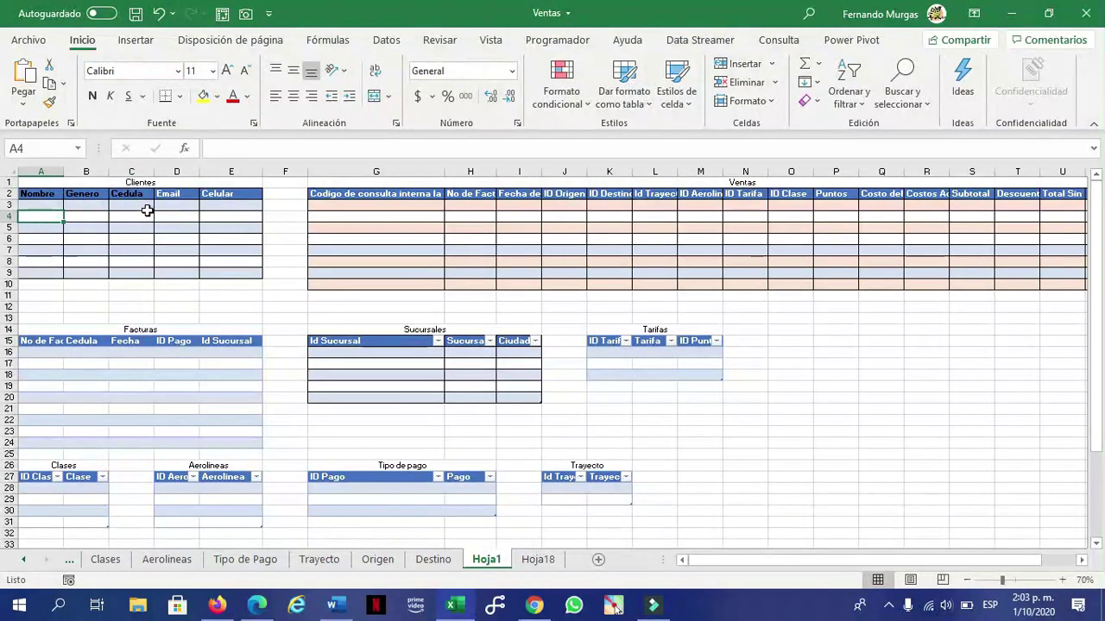
pyautogui.click(90, 203)
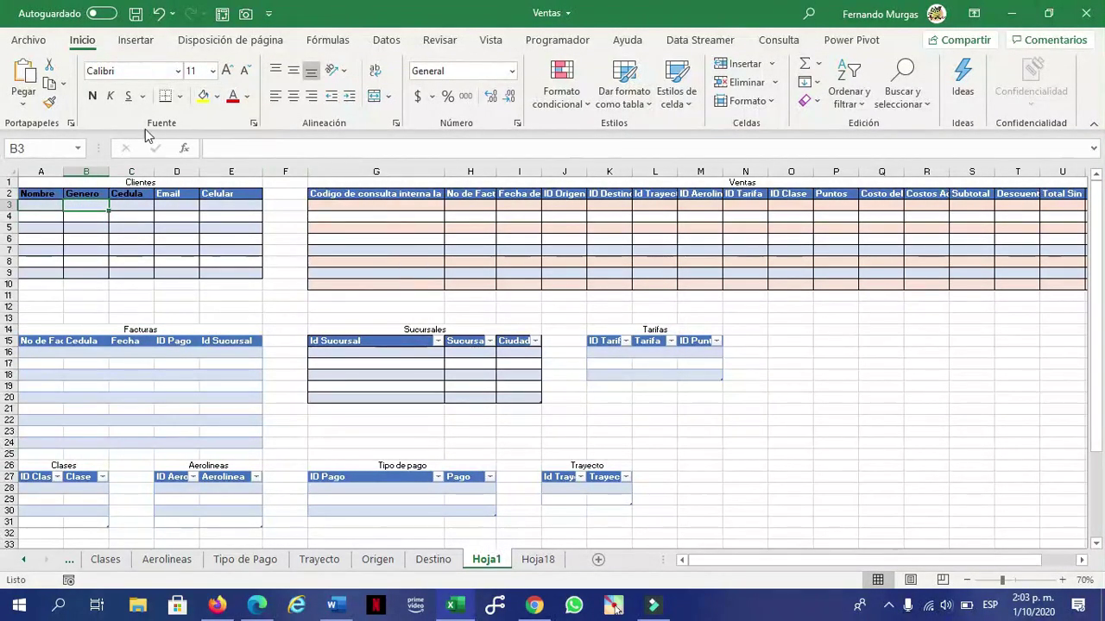
pyautogui.click(128, 340)
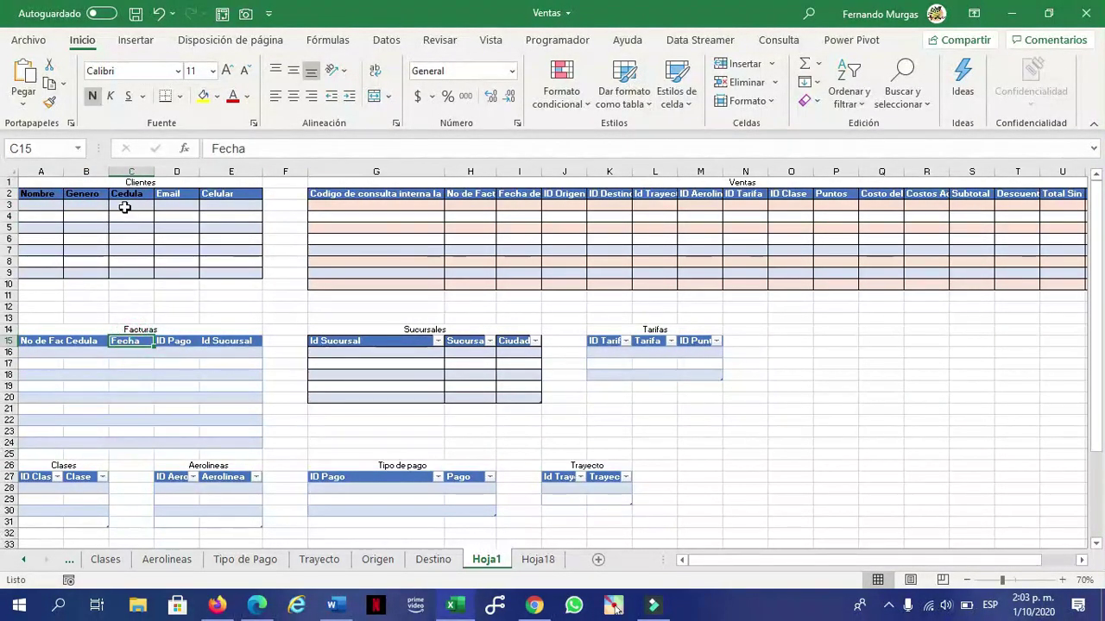
pyautogui.click(126, 195)
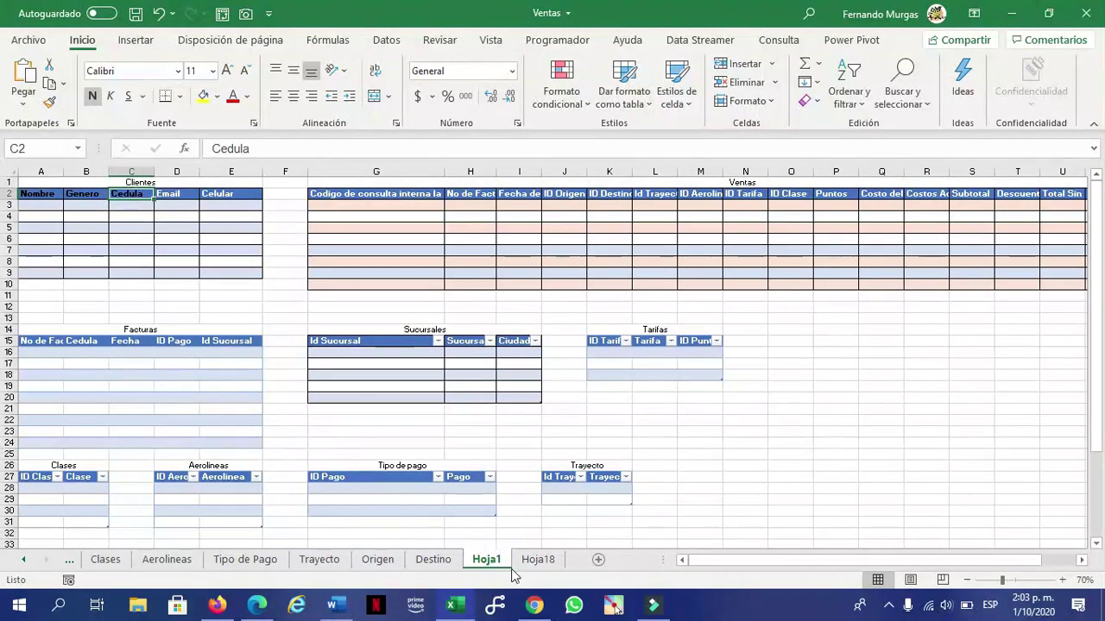
# Start the on-screen drawing tool and link Cedula in Clientes to Cedula in Facturas with a straight blue line
pyautogui.click(623, 610)
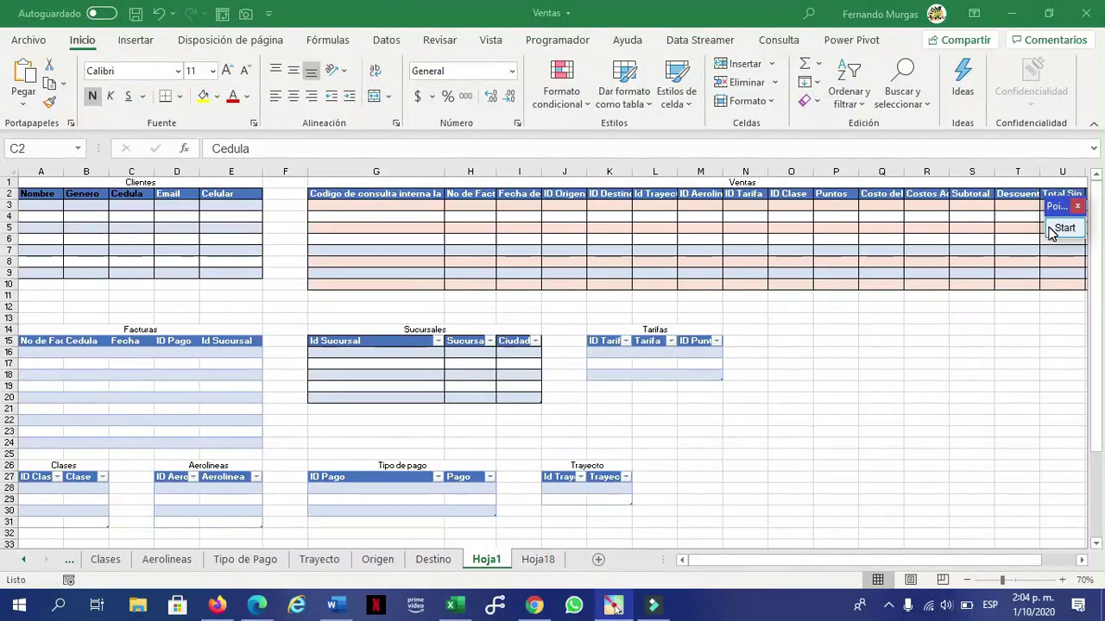
pyautogui.click(1053, 230)
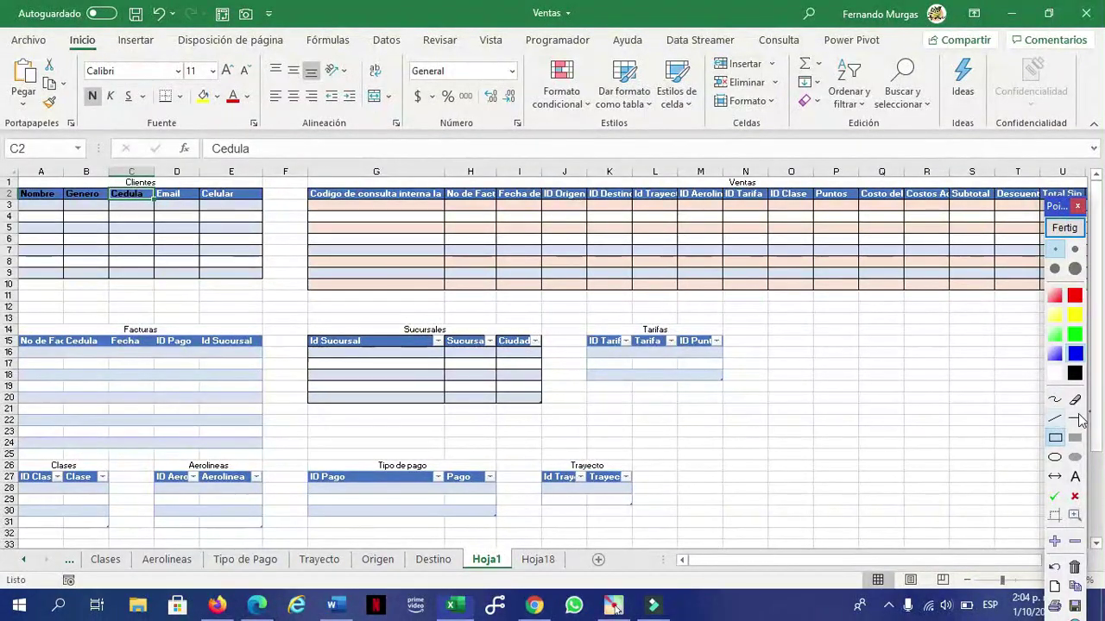
pyautogui.click(1054, 418)
pyautogui.moveTo(136, 205); pyautogui.dragTo(86, 339)
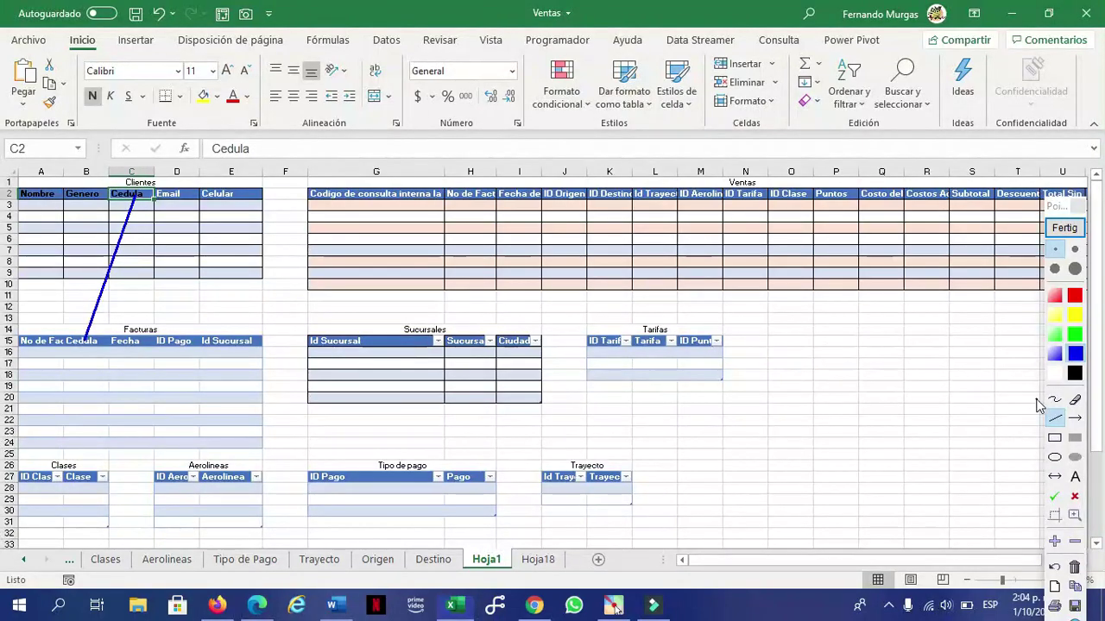
# Draw a straight red line joining the invoice numbers of Facturas and Ventas, and a freehand blue curve joining Id Sucursal of Facturas and Sucursales
pyautogui.click(1075, 295)
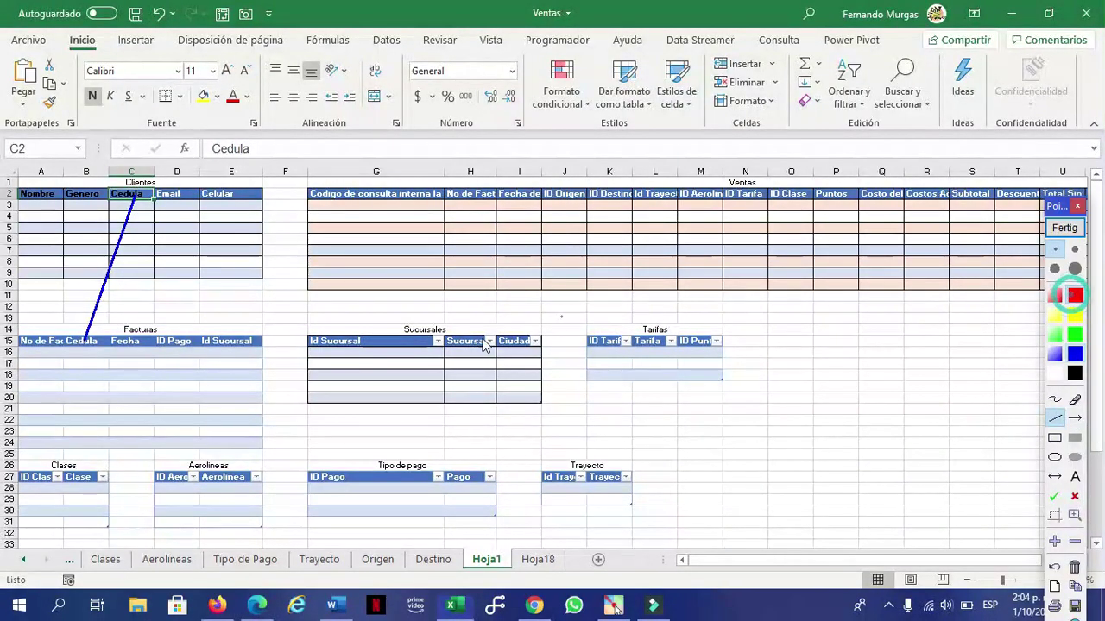
pyautogui.moveTo(40, 340)
pyautogui.mouseDown()
pyautogui.moveTo(107, 328)
pyautogui.moveTo(469, 198)
pyautogui.mouseUp()
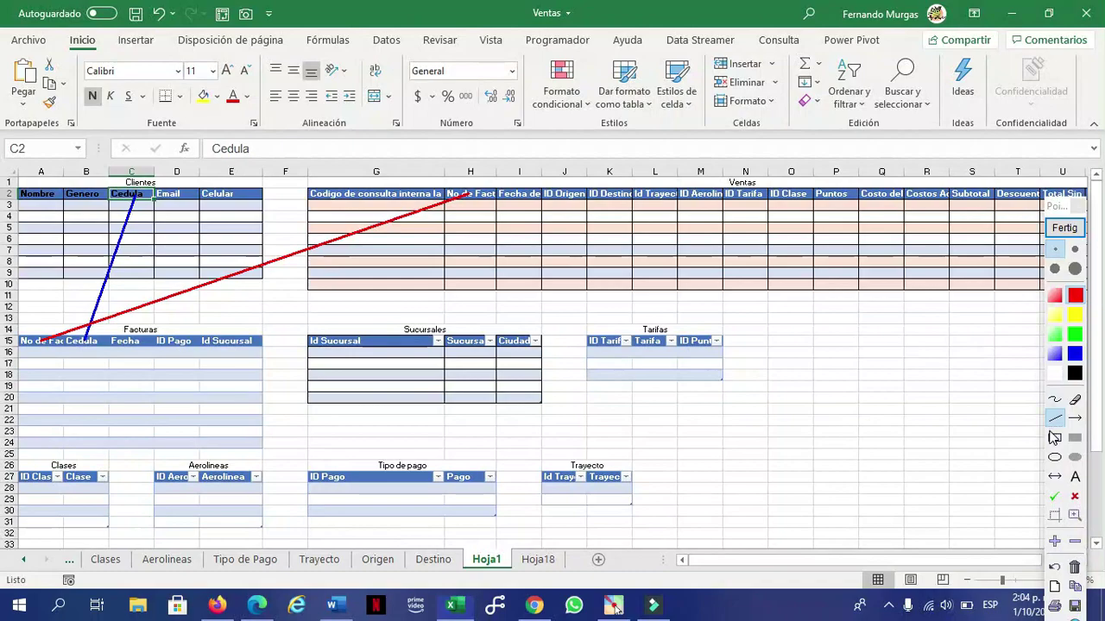
pyautogui.click(1055, 399)
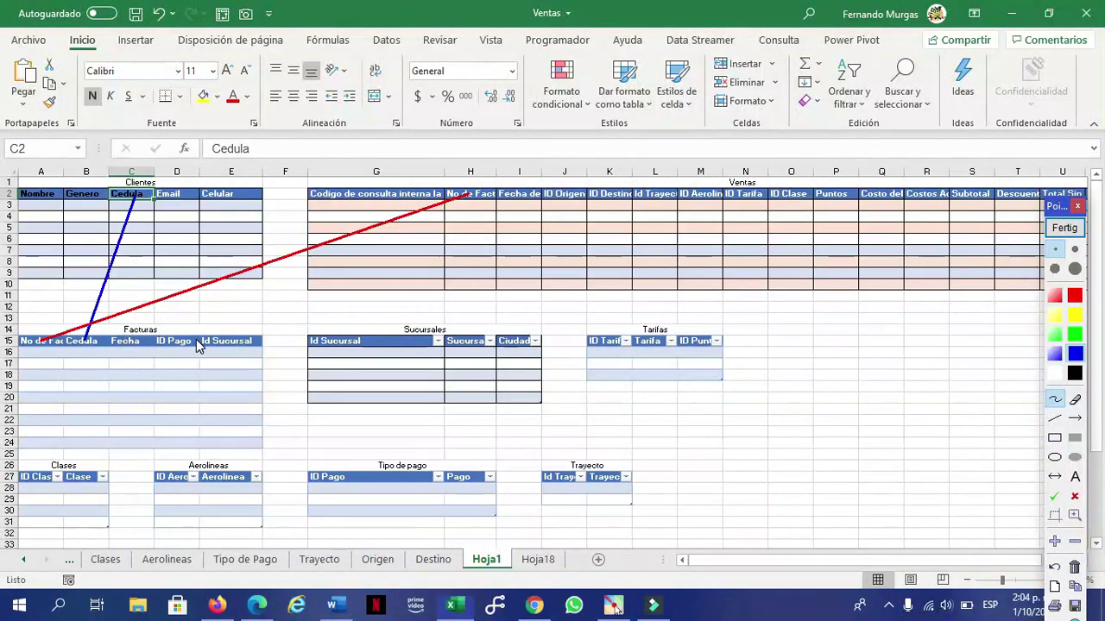
pyautogui.moveTo(226, 330)
pyautogui.mouseDown()
pyautogui.moveTo(291, 301)
pyautogui.moveTo(402, 289)
pyautogui.moveTo(460, 320)
pyautogui.moveTo(399, 316)
pyautogui.moveTo(393, 334)
pyautogui.mouseUp()
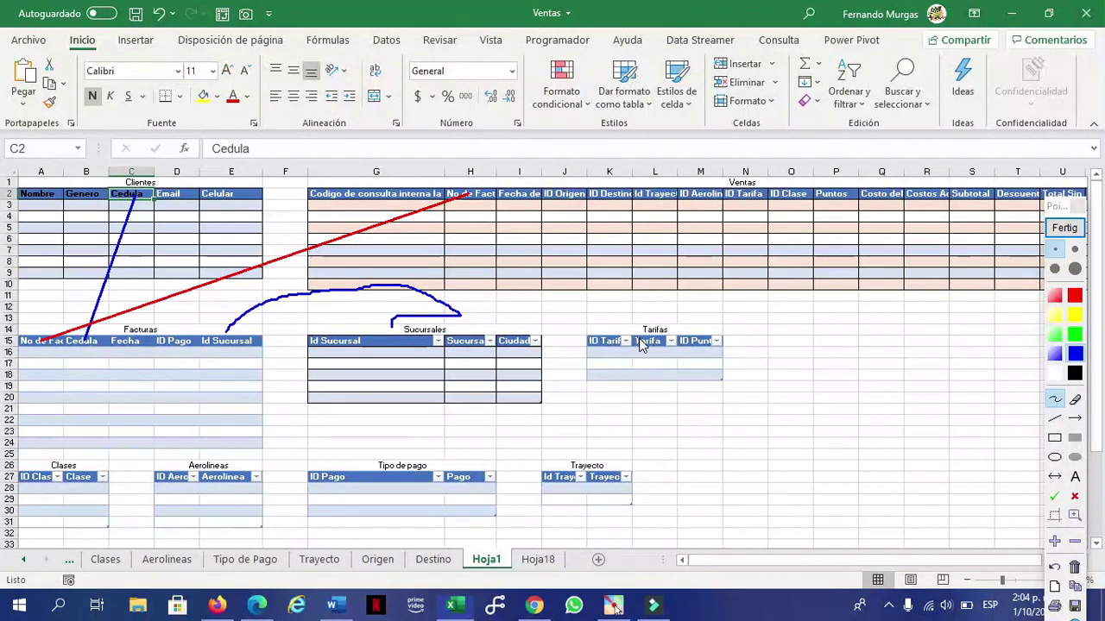
# Link Tarifas to Ventas by ID Tarifa with a straight blue line, and Trayecto to Ventas by Id Trayecto with a freehand line
pyautogui.click(1054, 418)
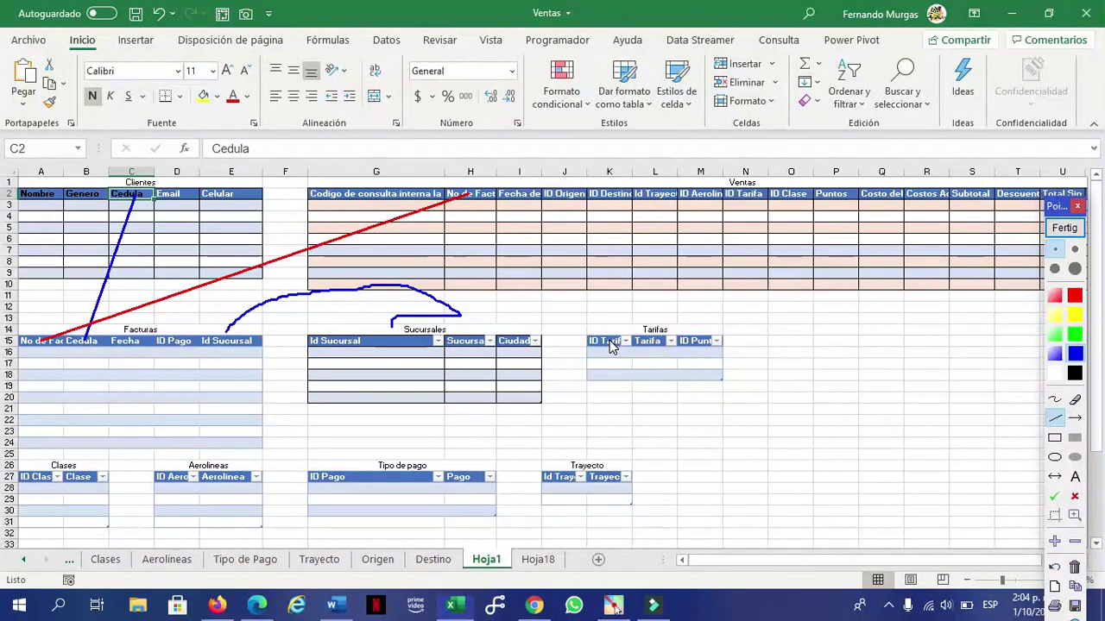
pyautogui.moveTo(612, 337); pyautogui.dragTo(735, 195)
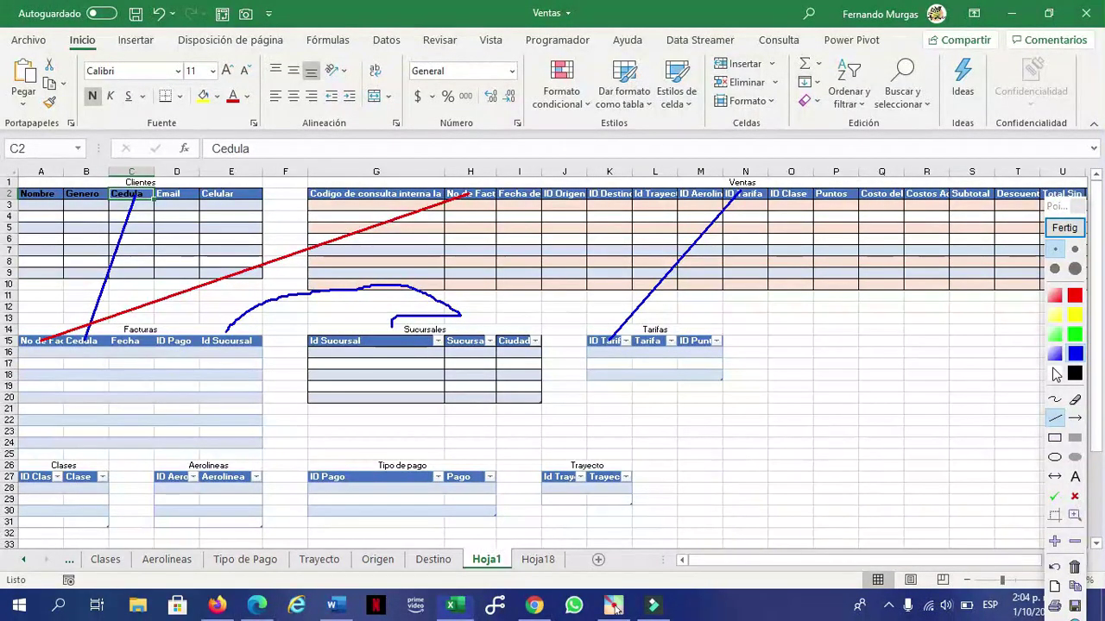
pyautogui.click(1056, 400)
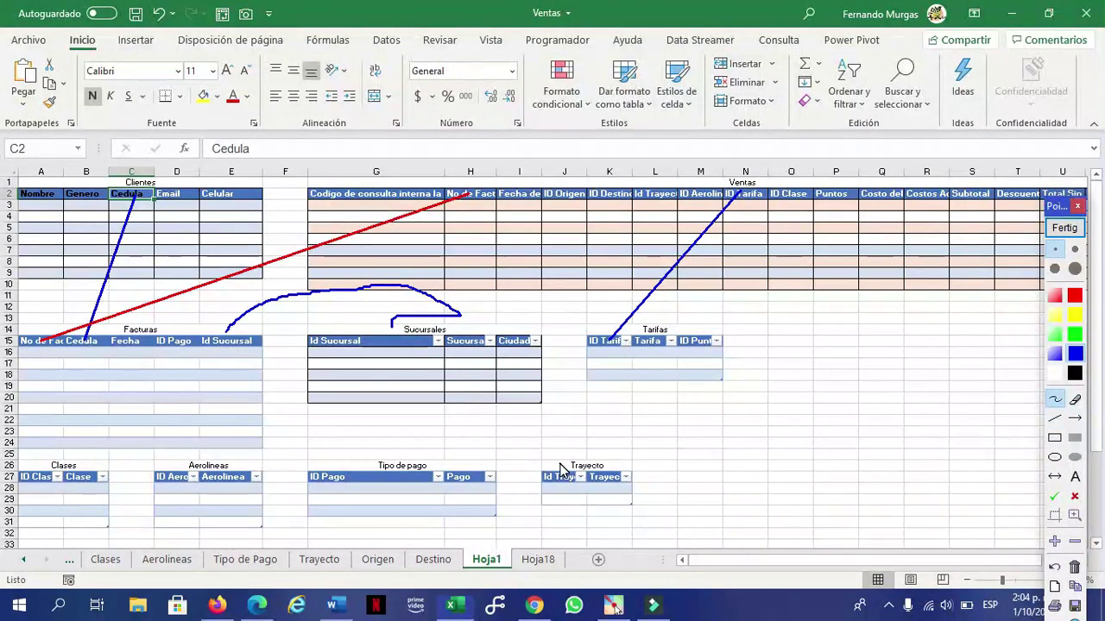
pyautogui.moveTo(563, 476)
pyautogui.mouseDown()
pyautogui.moveTo(573, 375)
pyautogui.moveTo(557, 328)
pyautogui.moveTo(660, 281)
pyautogui.mouseUp()
pyautogui.moveTo(649, 226); pyautogui.dragTo(648, 199)
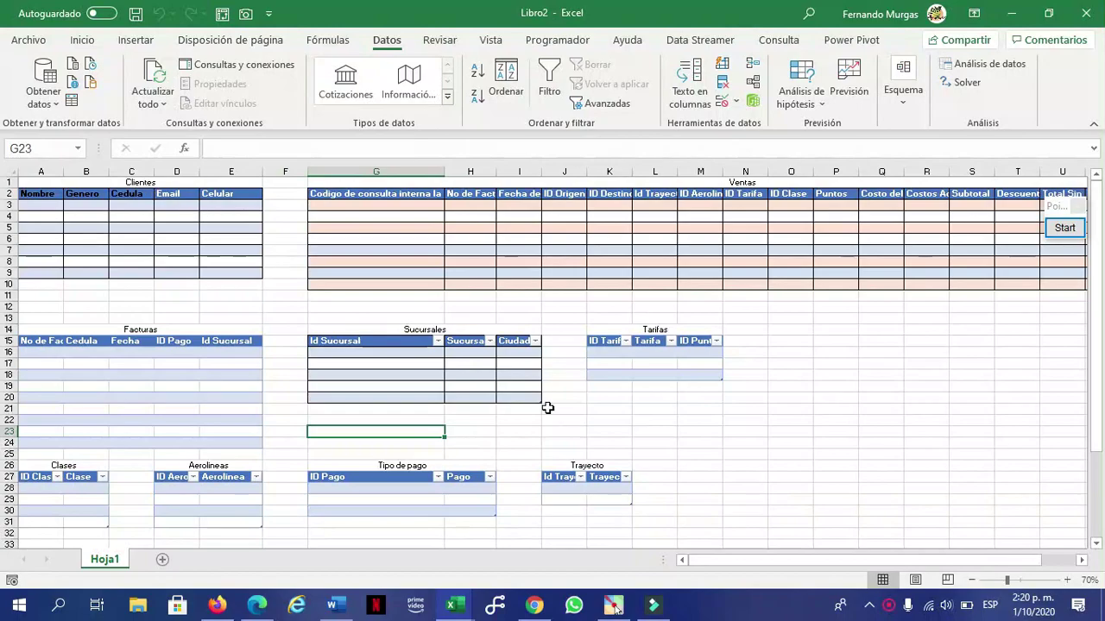
# Point out cells inside the Clientes, Ventas, Facturas and Sucursales tables of the Libro2 overview
pyautogui.click(175, 229)
pyautogui.click(345, 215)
pyautogui.click(114, 372)
pyautogui.click(389, 376)
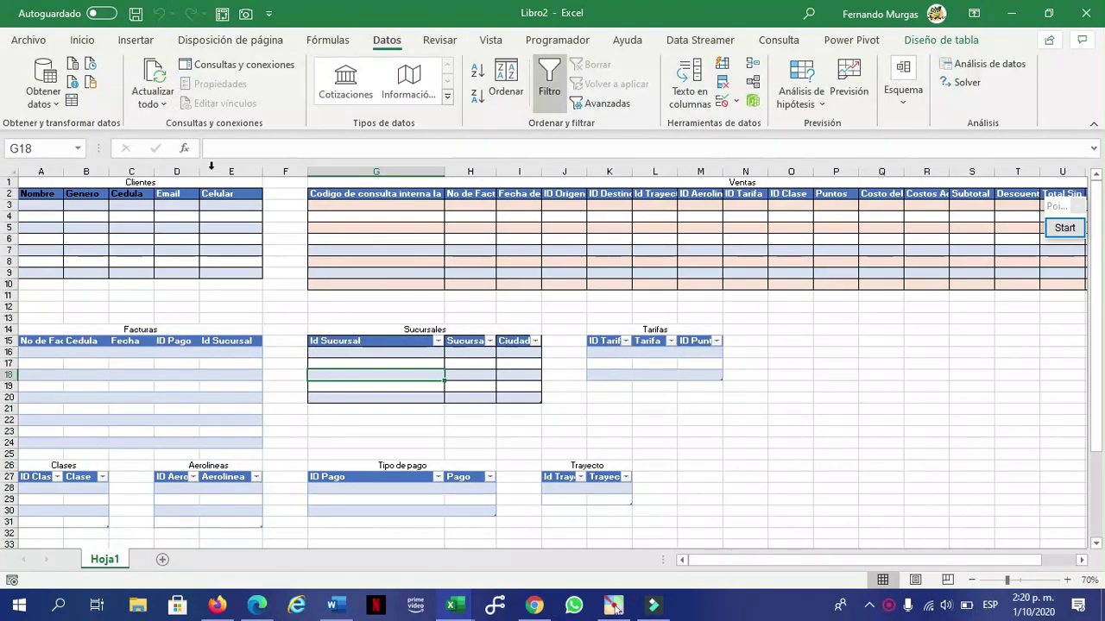
pyautogui.click(121, 216)
pyautogui.click(138, 227)
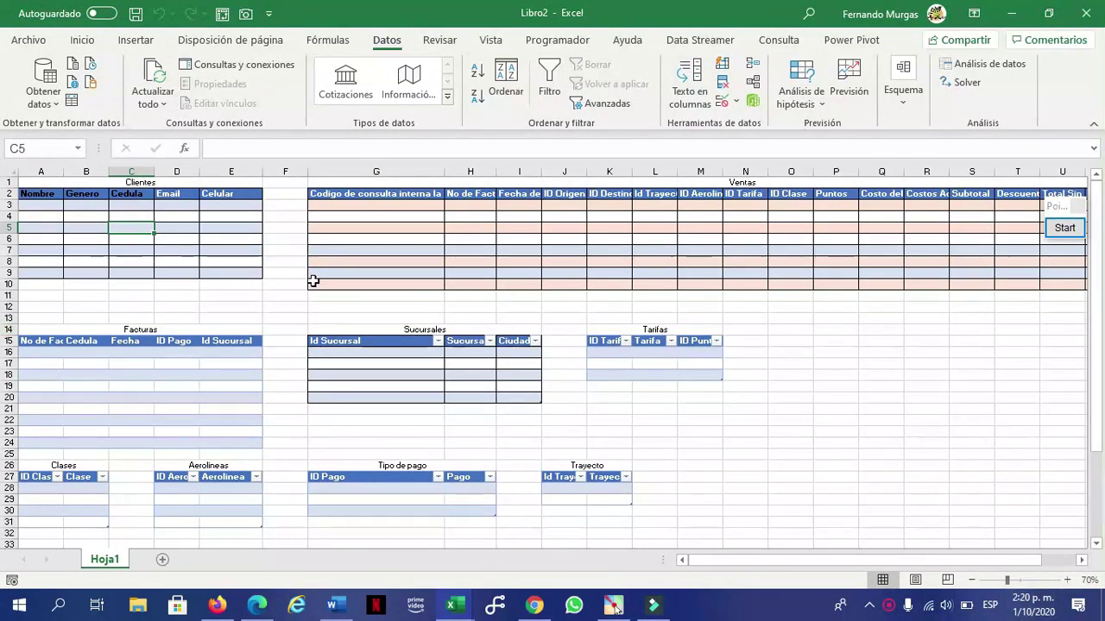
pyautogui.click(148, 248)
pyautogui.click(377, 227)
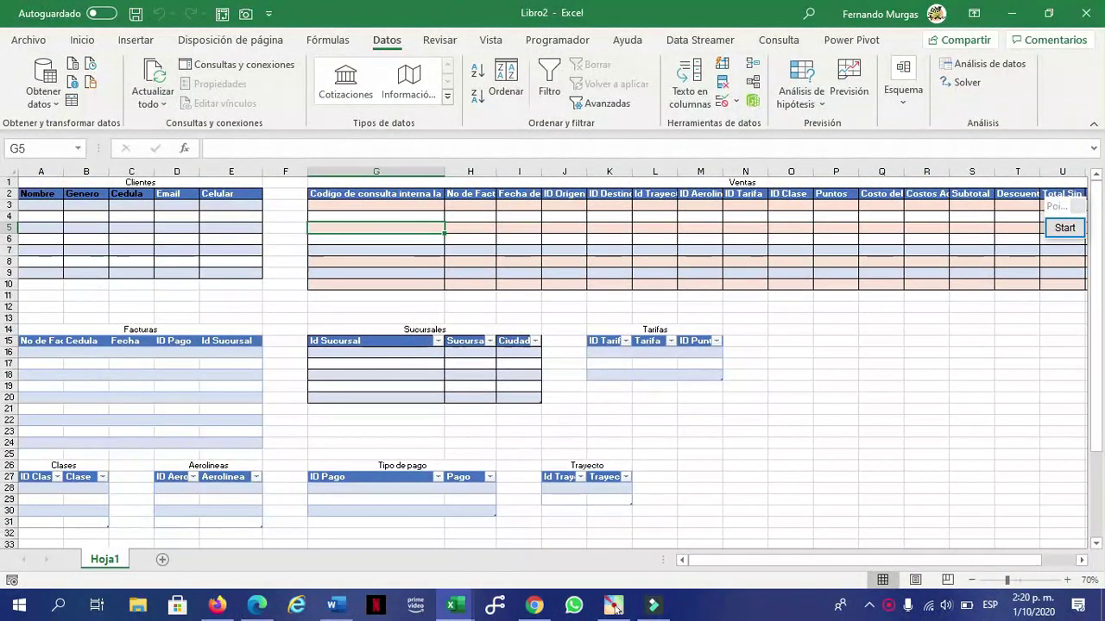
# Switch to the Ventas workbook and point out individual ID Destino and Ciudad entries of the Destino table
pyautogui.click(455, 611)
pyautogui.click(400, 546)
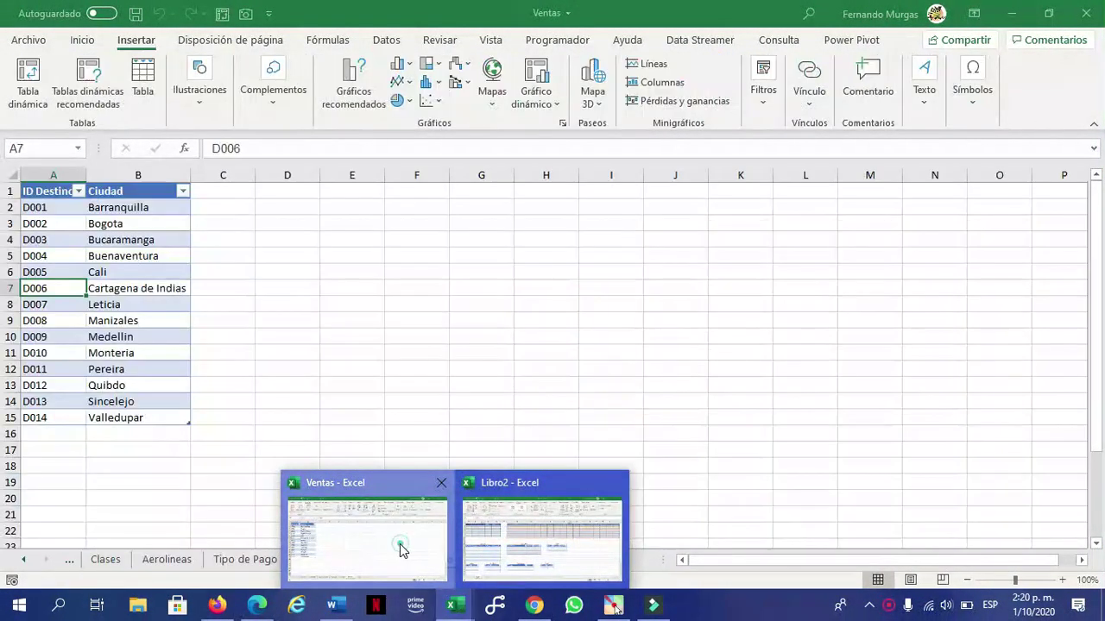
pyautogui.click(23, 559)
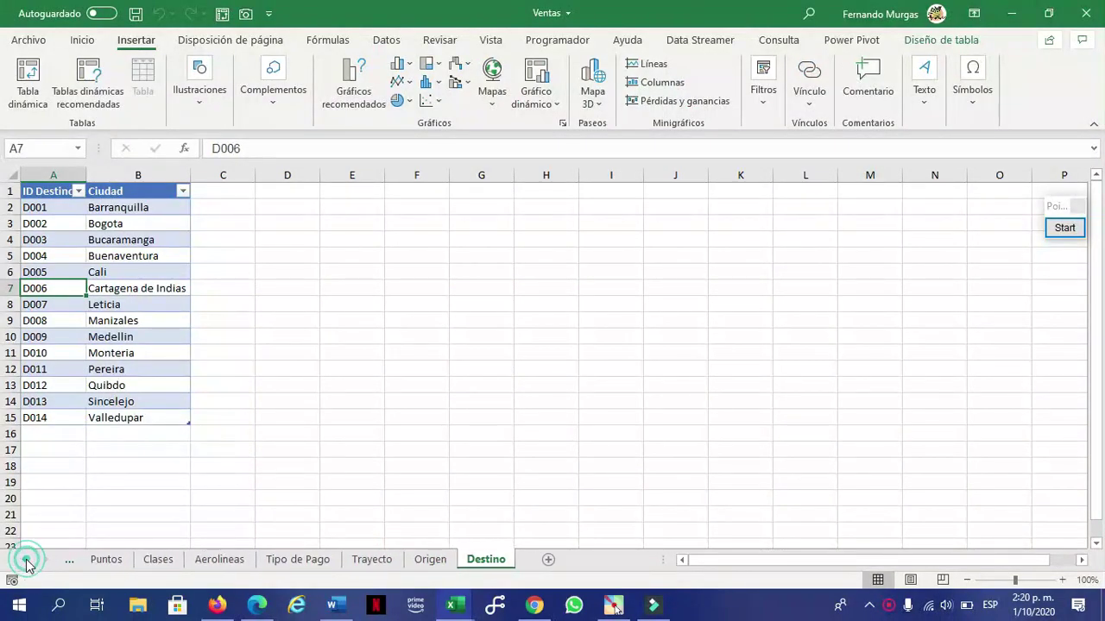
pyautogui.click(23, 559)
pyautogui.click(57, 255)
pyautogui.click(94, 256)
pyautogui.click(90, 303)
pyautogui.click(74, 304)
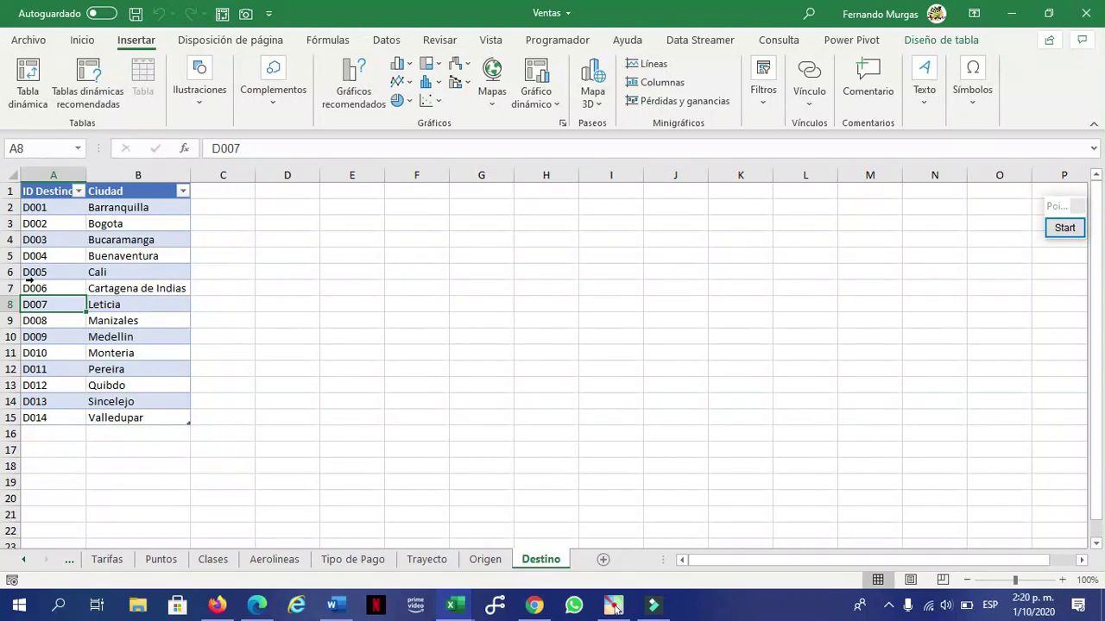
pyautogui.click(107, 245)
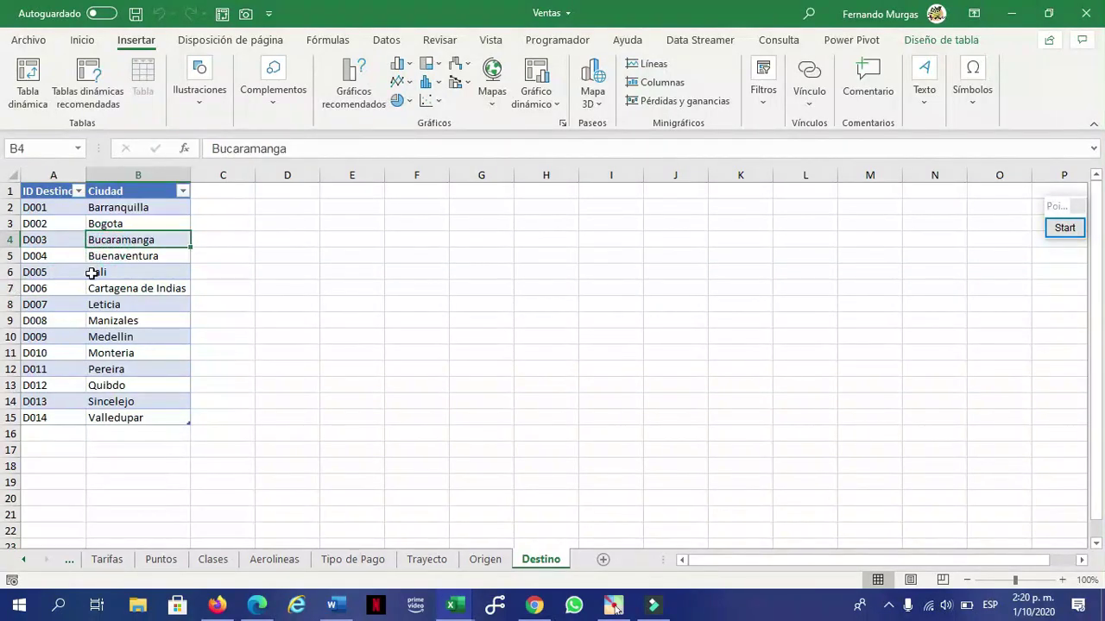
pyautogui.click(67, 286)
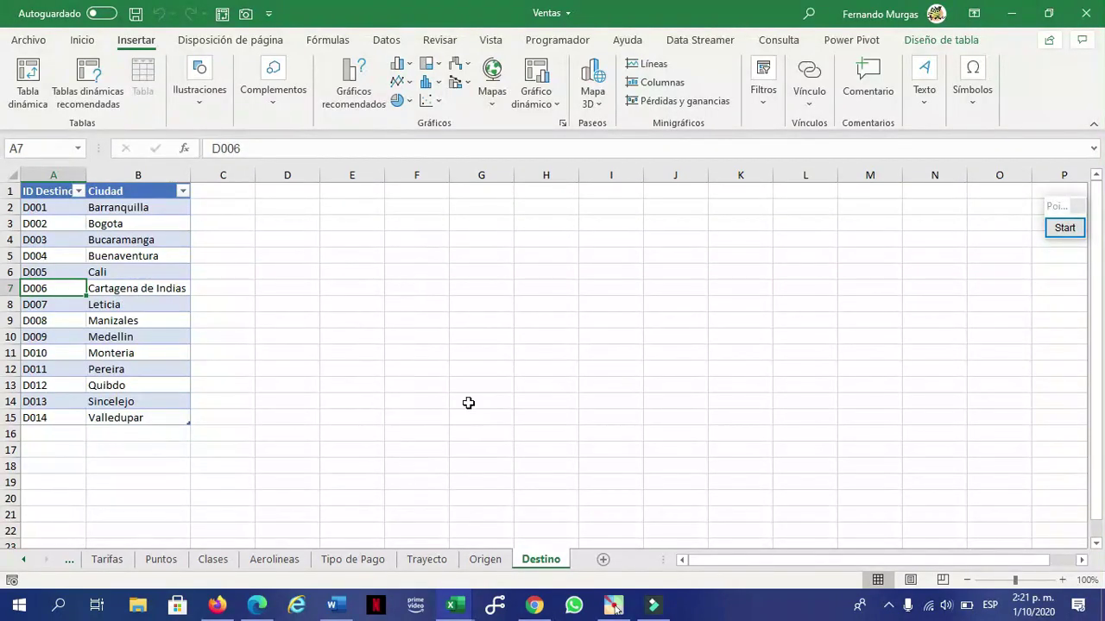
# Show the Clientes and Ventas sheets, then return to Clientes and point out the Genero and Cedula entries in row 3
pyautogui.click(23, 559)
pyautogui.click(24, 559)
pyautogui.click(23, 560)
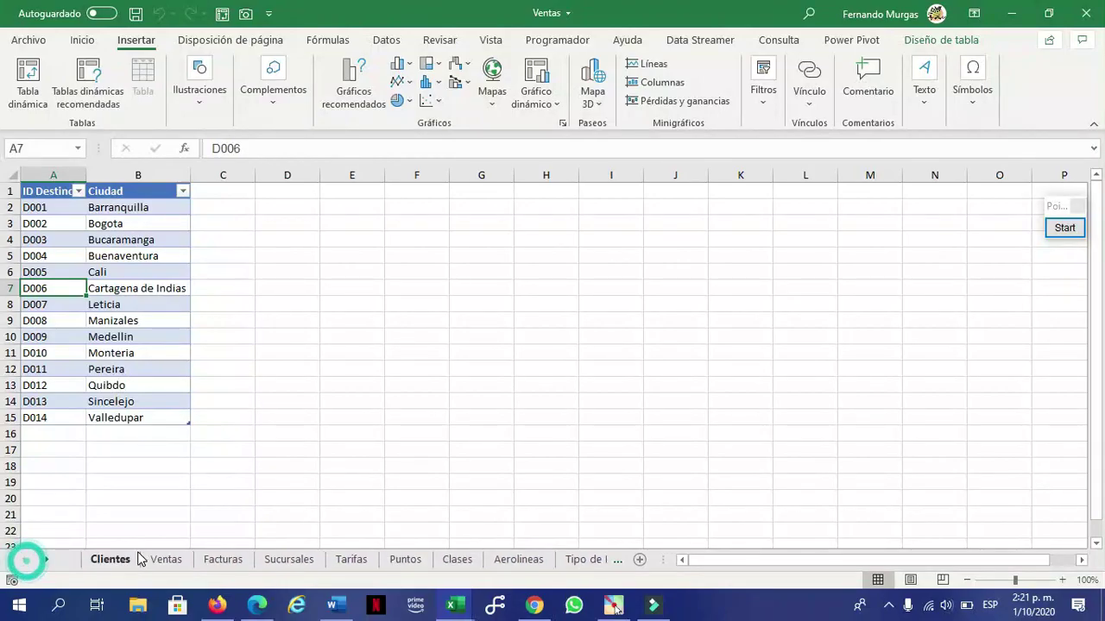
pyautogui.click(109, 559)
pyautogui.click(164, 559)
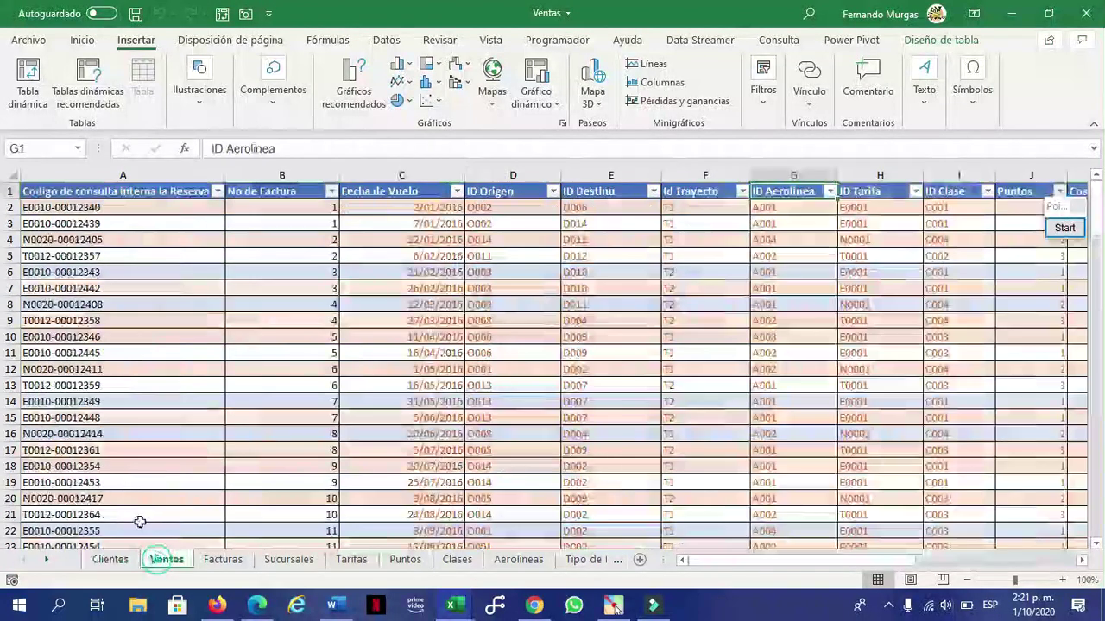
pyautogui.click(108, 560)
pyautogui.click(212, 223)
pyautogui.click(320, 221)
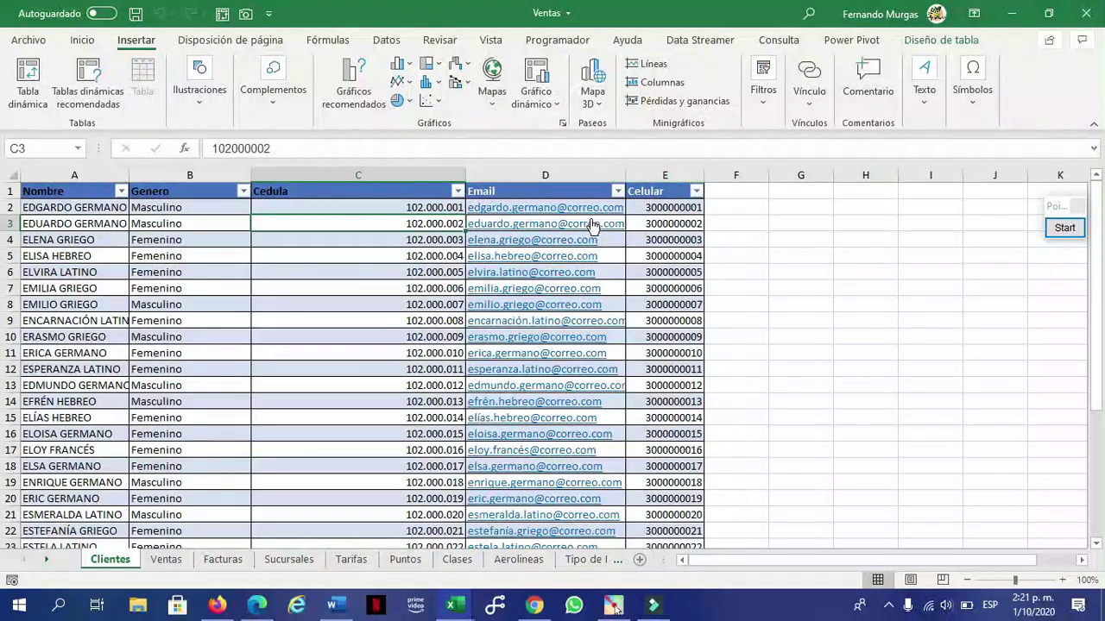
# Examine the Clientes table down to its last record in row 34 and return to its header
pyautogui.scroll(-9, 111, 296)
pyautogui.scroll(2, 134, 257)
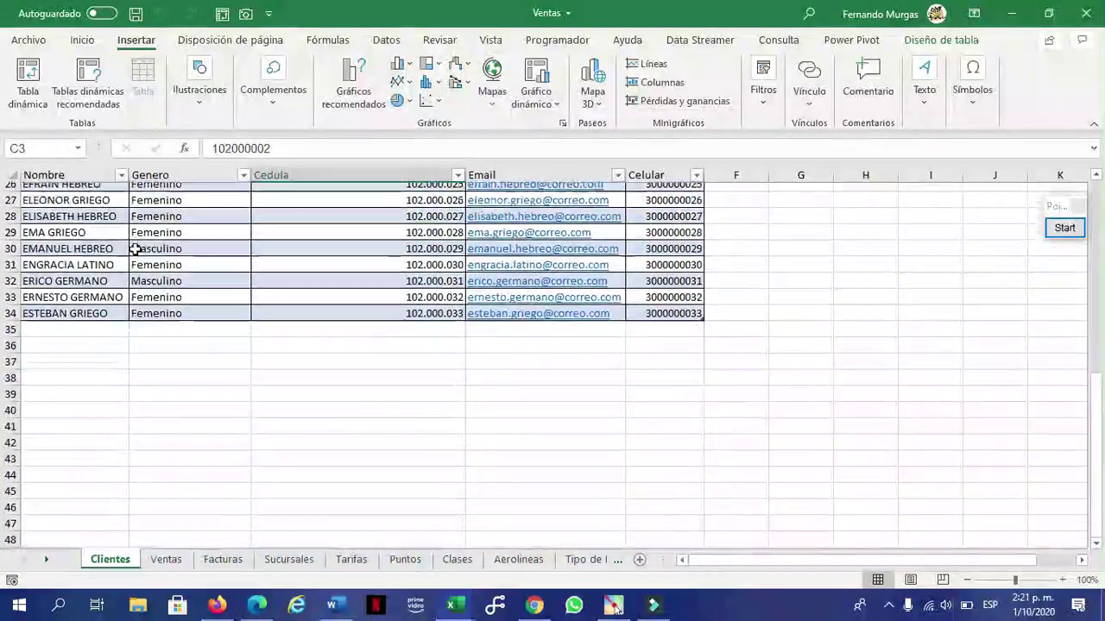
pyautogui.click(64, 353)
pyautogui.click(57, 385)
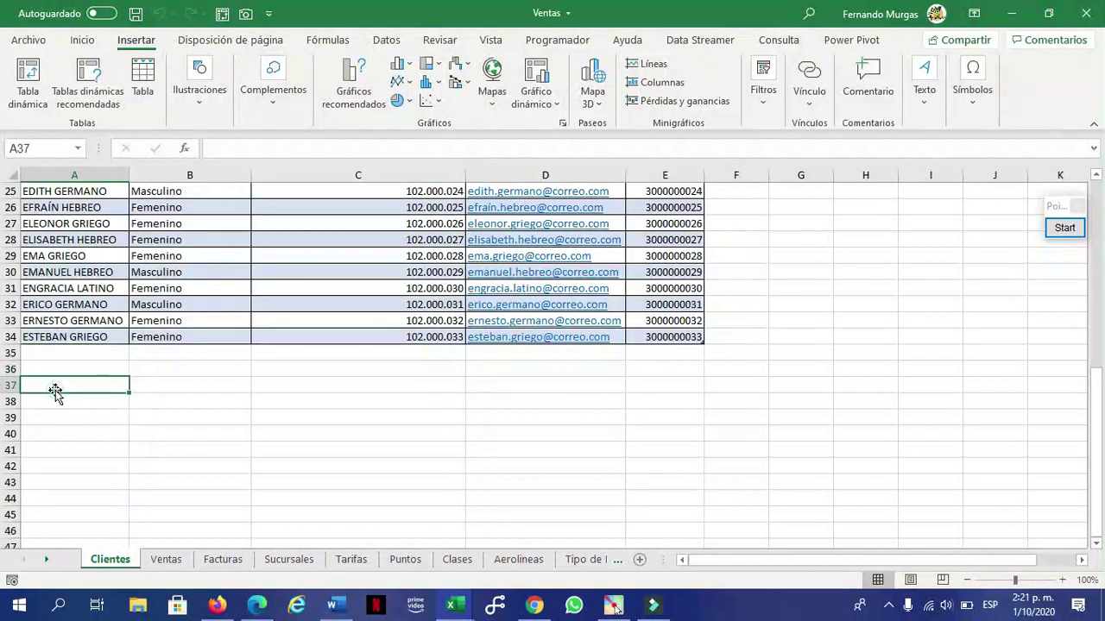
pyautogui.click(50, 337)
pyautogui.scroll(8, 129, 389)
pyautogui.scroll(1, 203, 307)
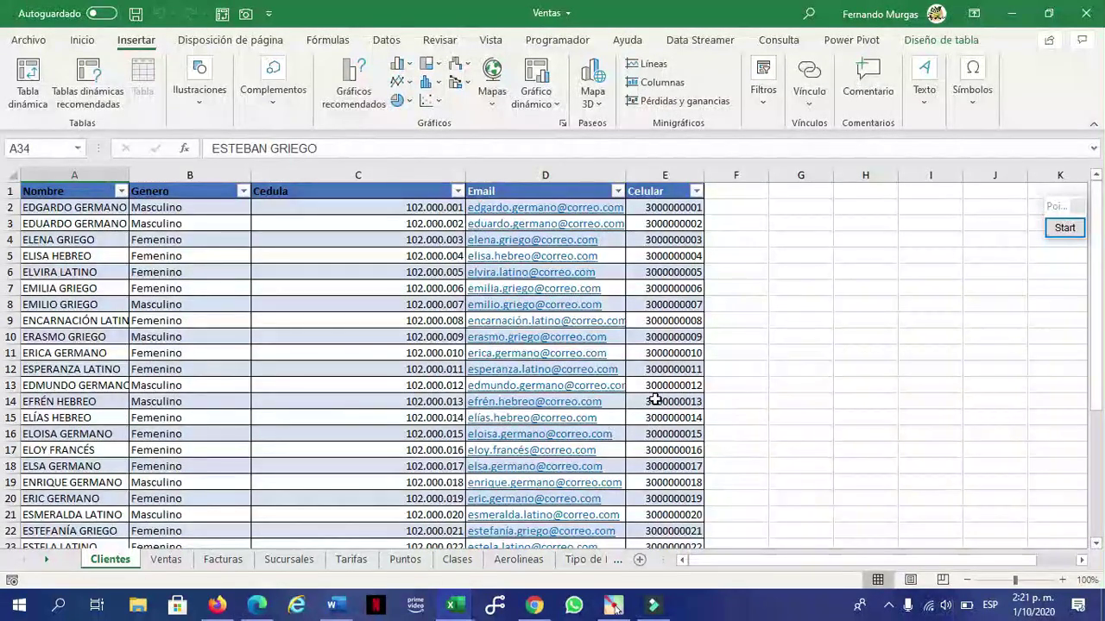
# Create a pivot table from the Destino sheet's table on a new worksheet, with its data added to the data model
pyautogui.click(43, 566)
pyautogui.click(44, 565)
pyautogui.click(44, 565)
pyautogui.click(43, 566)
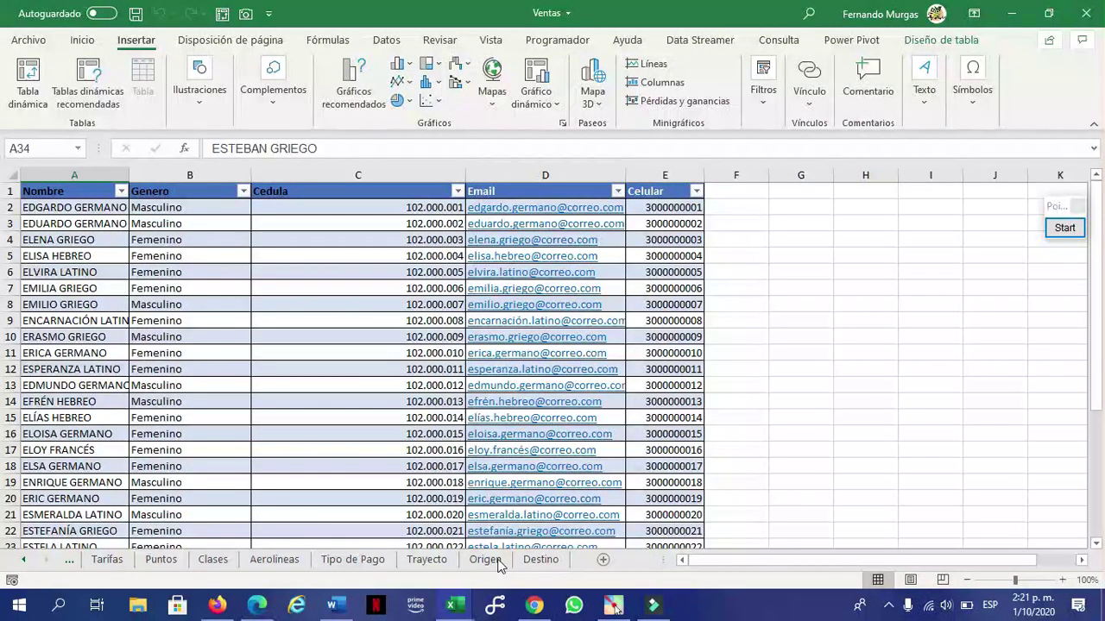
pyautogui.click(541, 559)
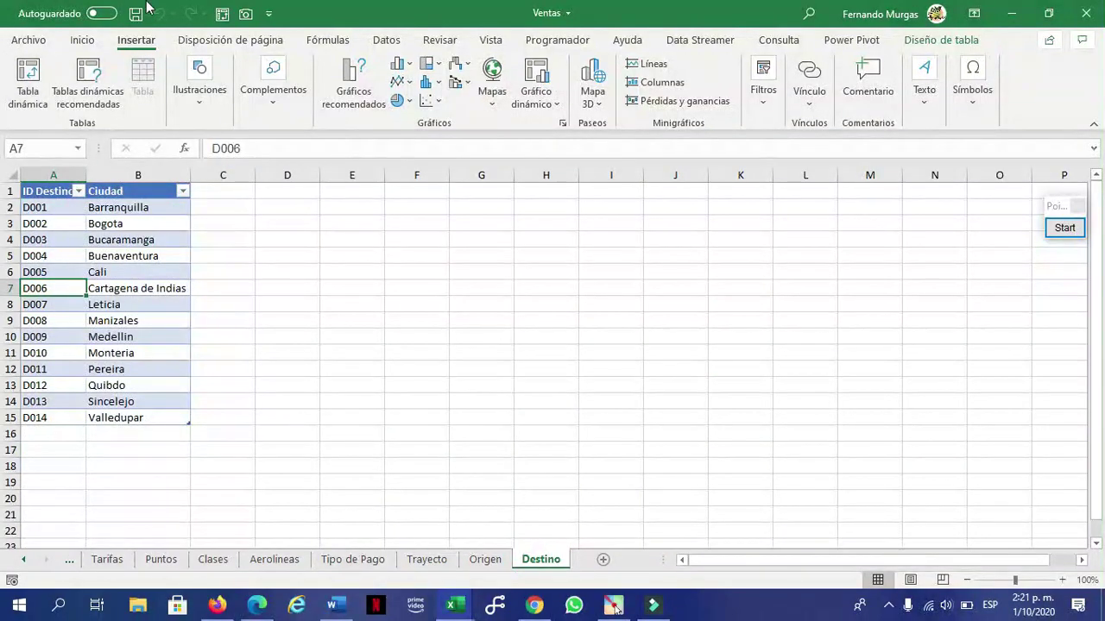
pyautogui.click(26, 72)
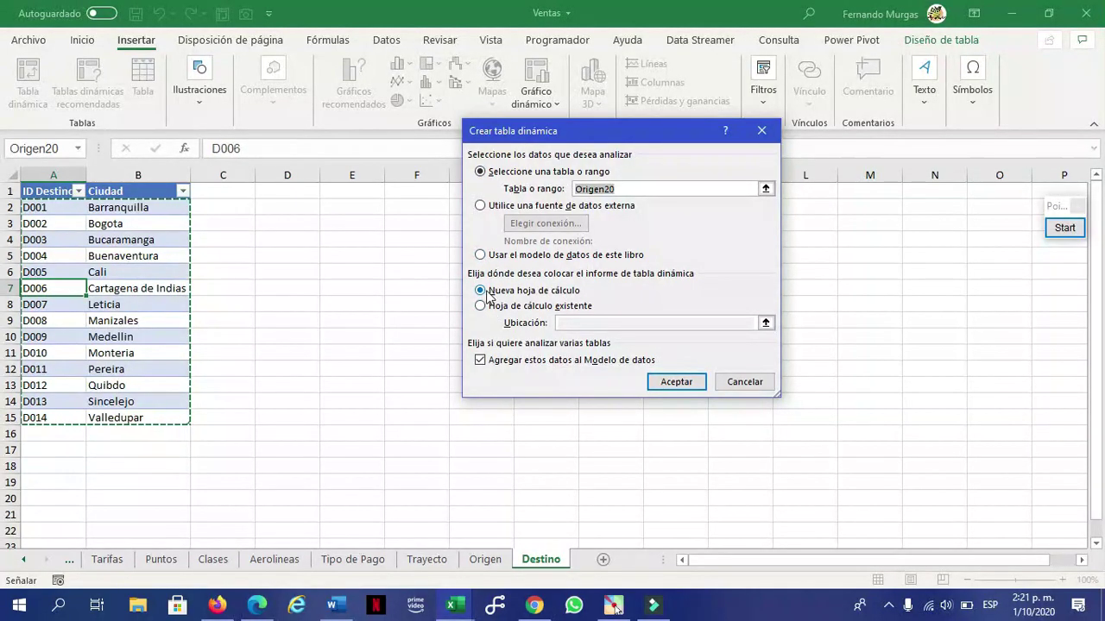
pyautogui.click(669, 382)
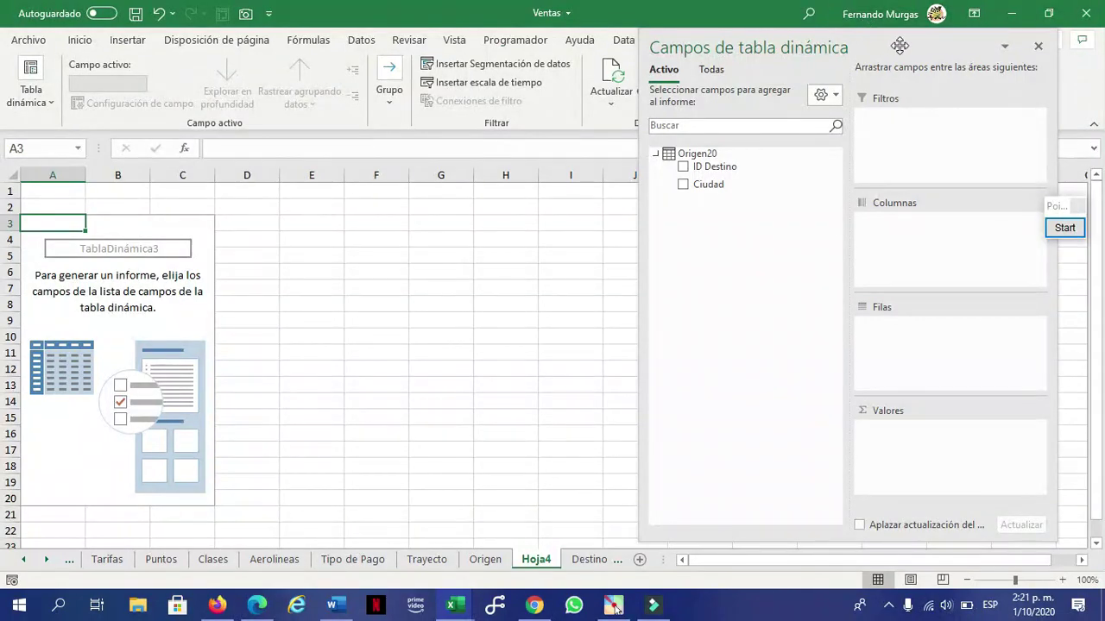
# Move the pivot table field list aside, list all the workbook's tables in it and expand the fields of Compradores
pyautogui.moveTo(877, 42); pyautogui.dragTo(643, 62)
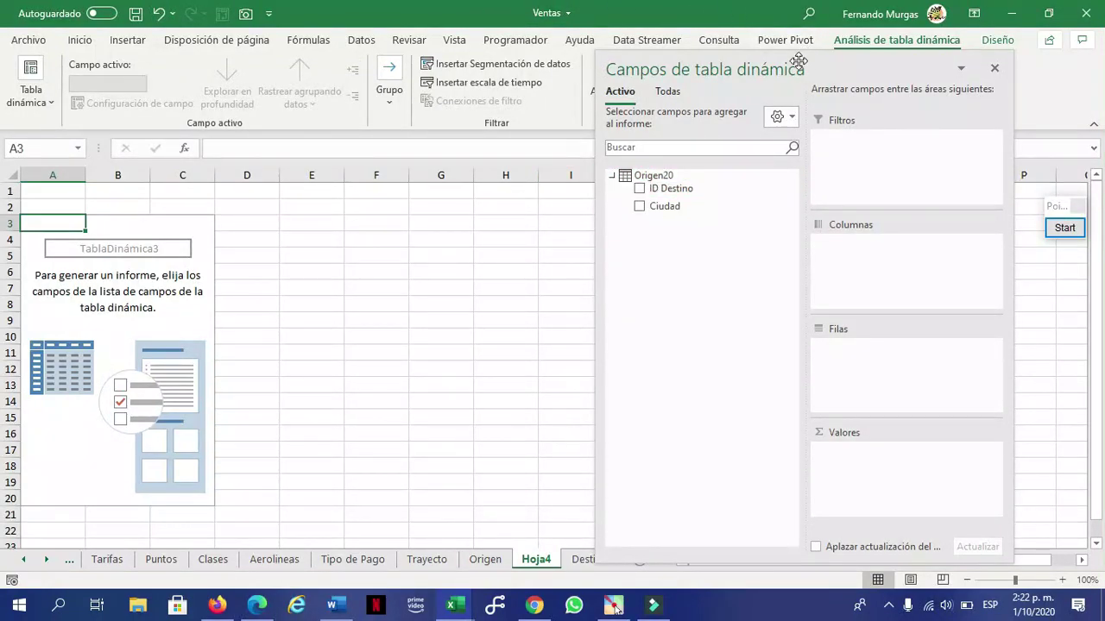
pyautogui.click(667, 95)
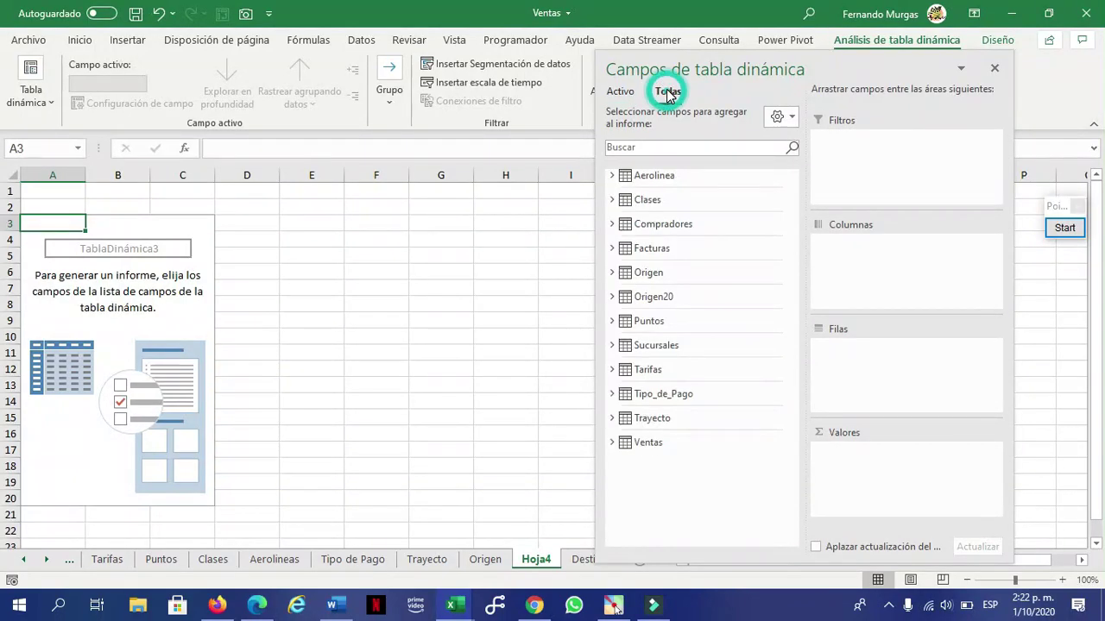
pyautogui.click(705, 278)
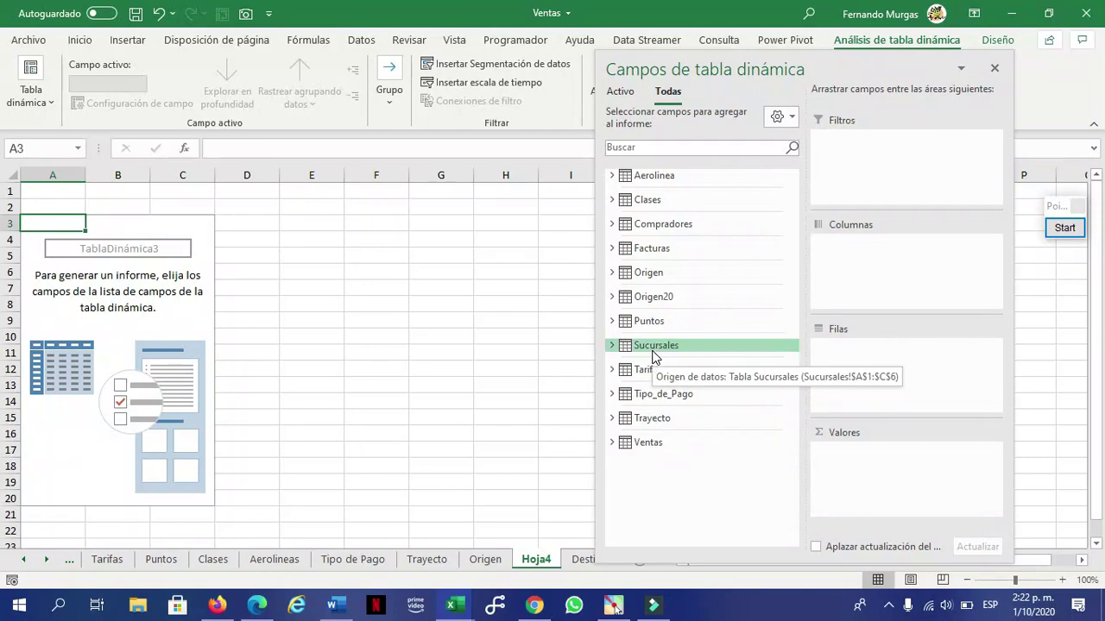
pyautogui.click(612, 225)
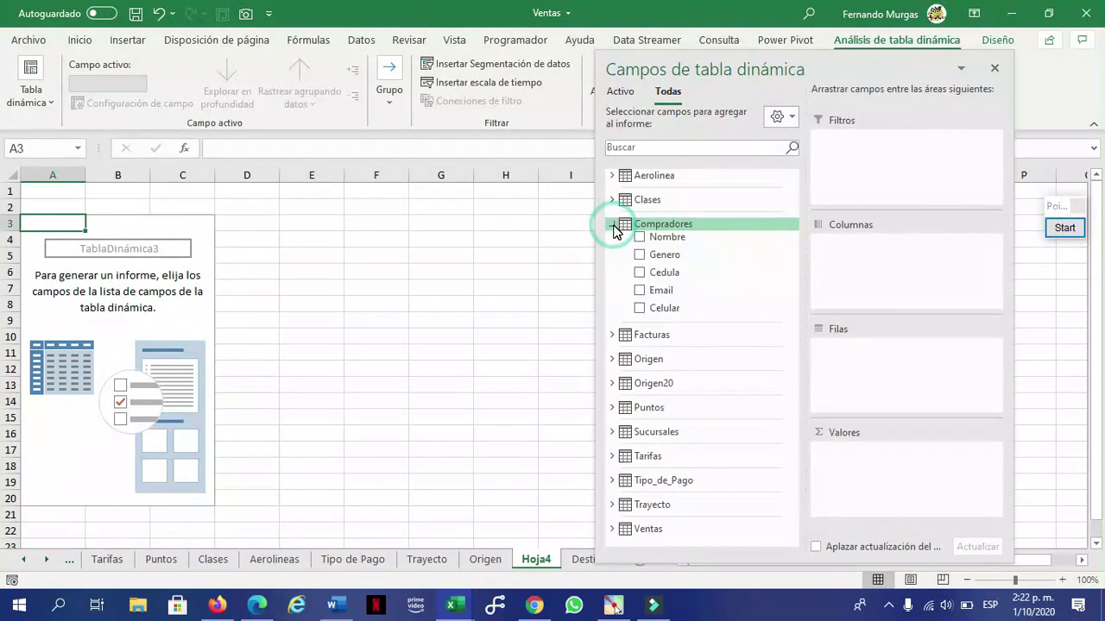
# Bring the workbook's first sheet names into view and close the pivot table field list
pyautogui.click(23, 559)
pyautogui.click(23, 559)
pyautogui.click(23, 559)
pyautogui.click(23, 559)
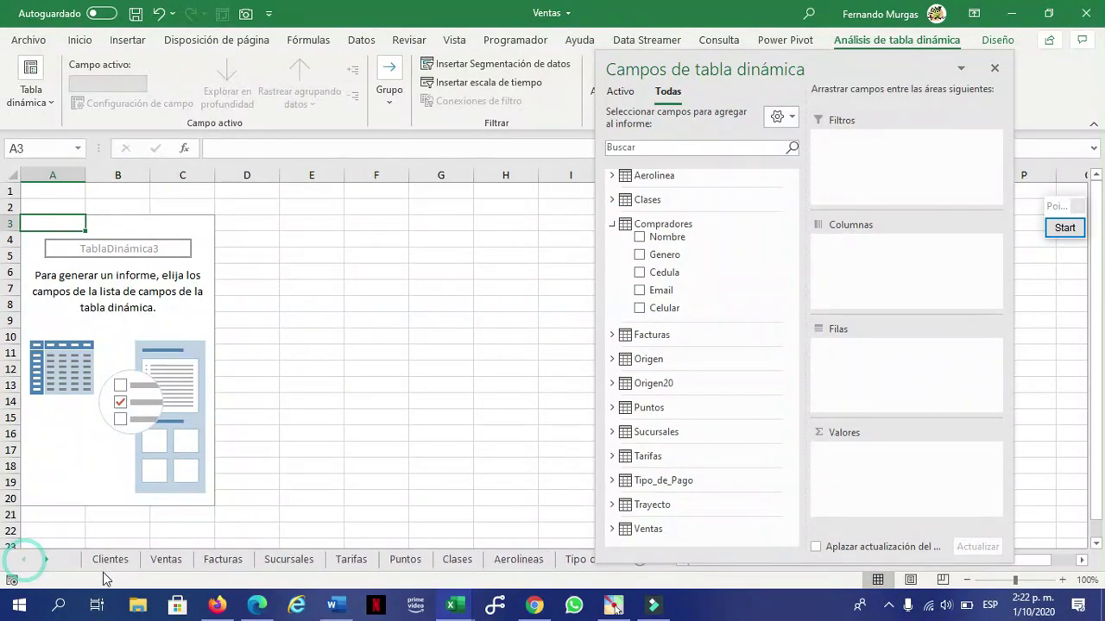
pyautogui.click(993, 69)
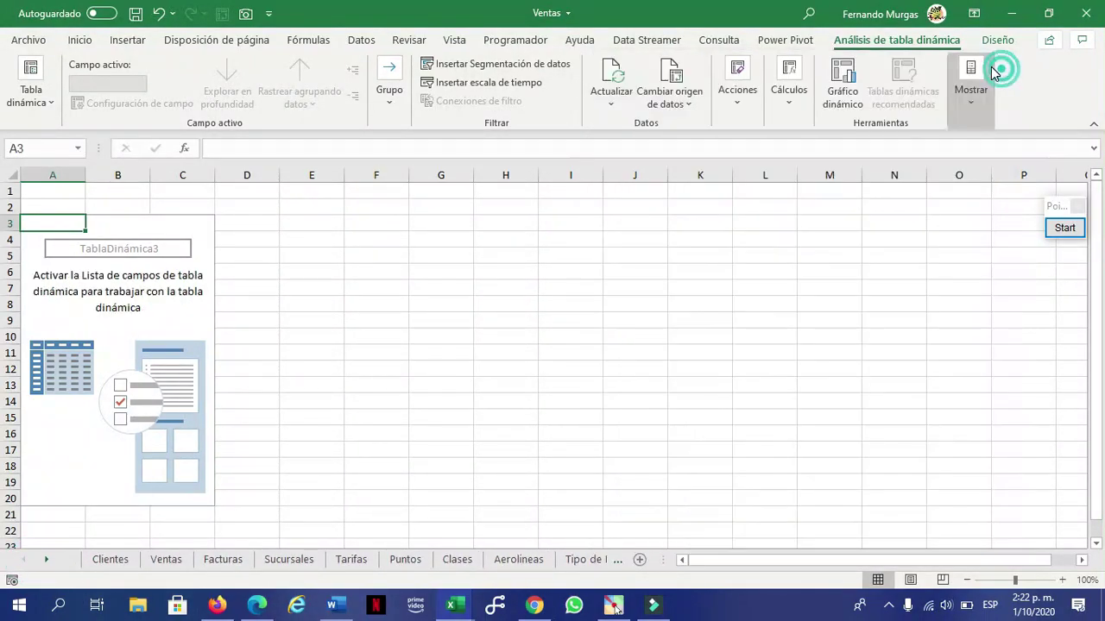
# Show the pivot table's field list again and collapse the fields of the Compradores table
pyautogui.click(692, 103)
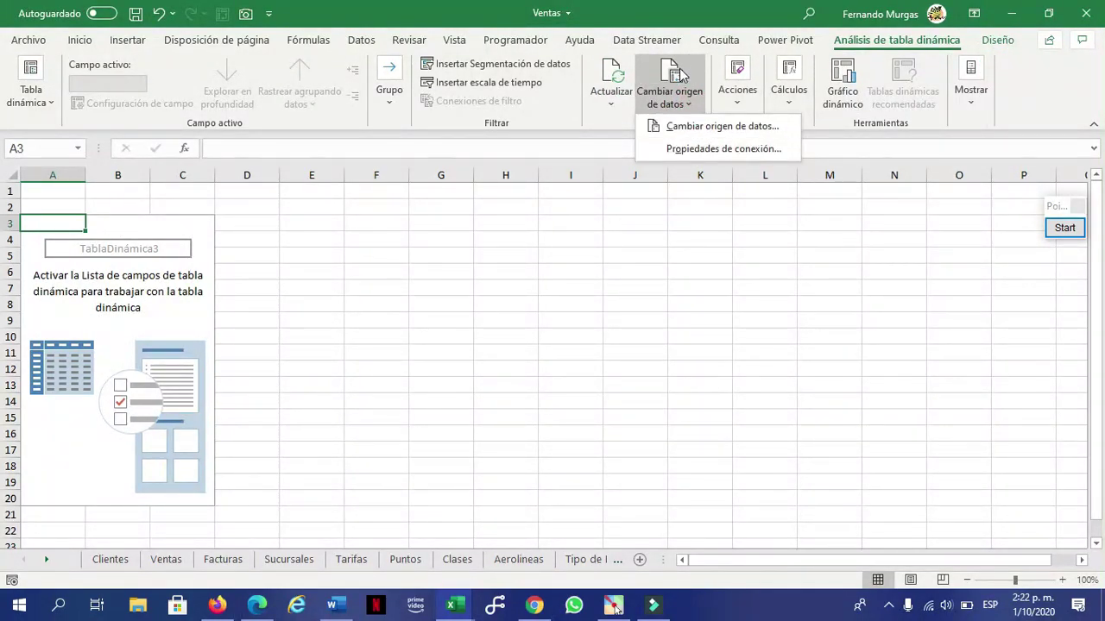
pyautogui.click(610, 103)
pyautogui.click(632, 148)
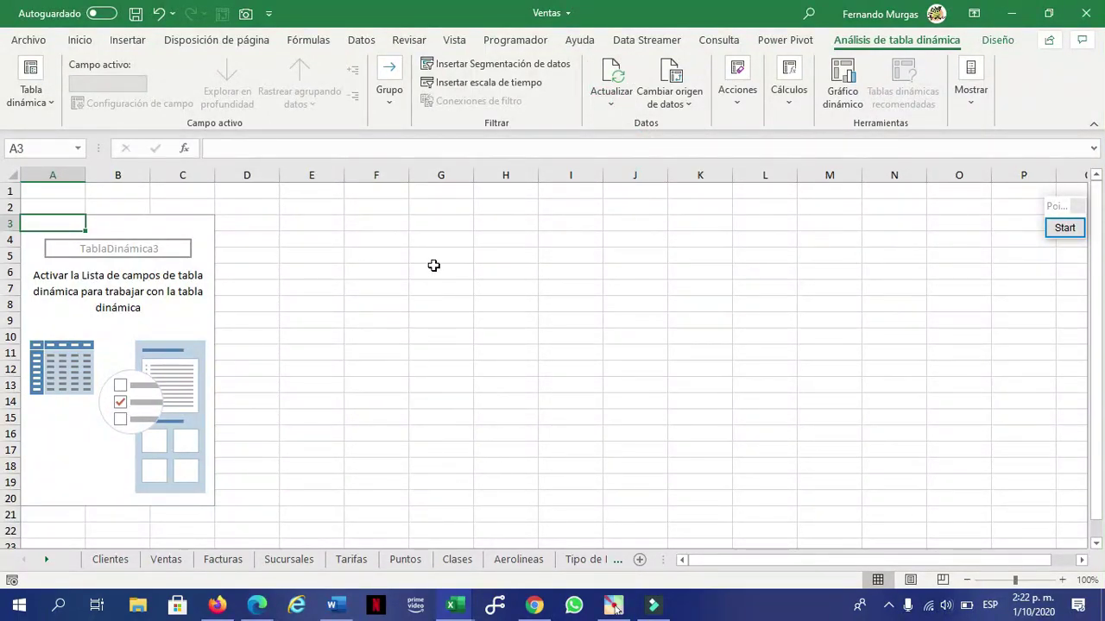
pyautogui.click(111, 293)
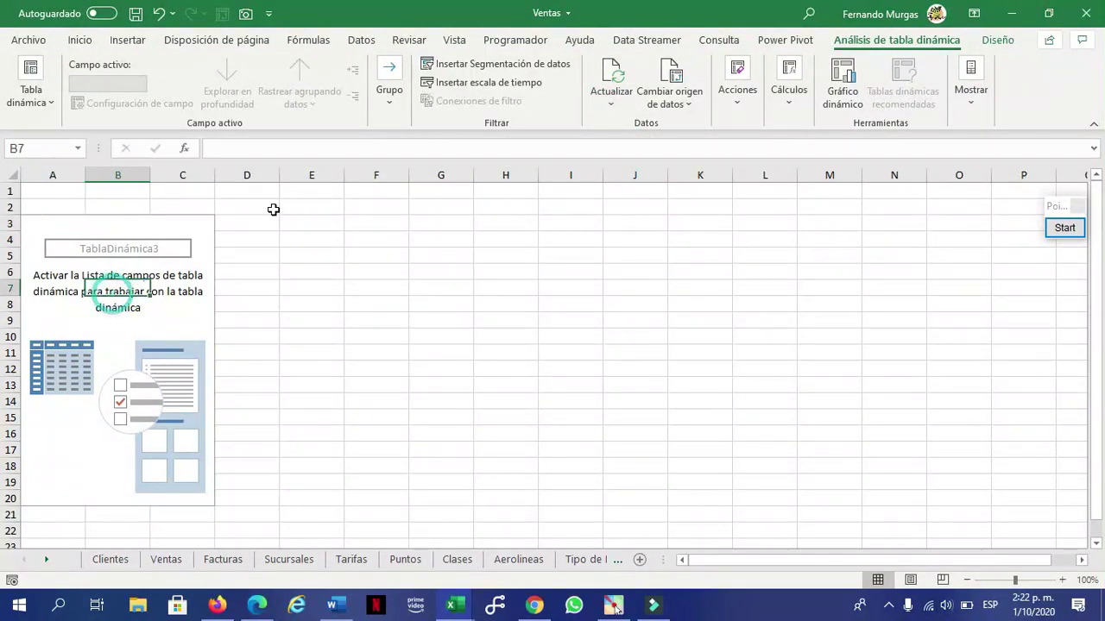
pyautogui.click(975, 99)
pyautogui.click(973, 151)
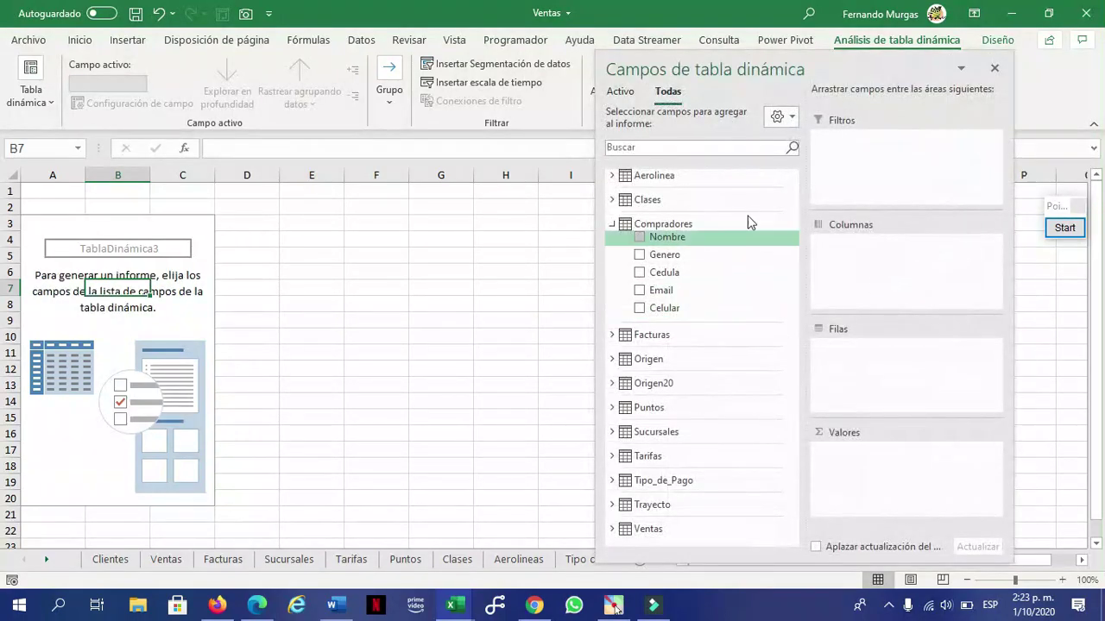
pyautogui.click(611, 225)
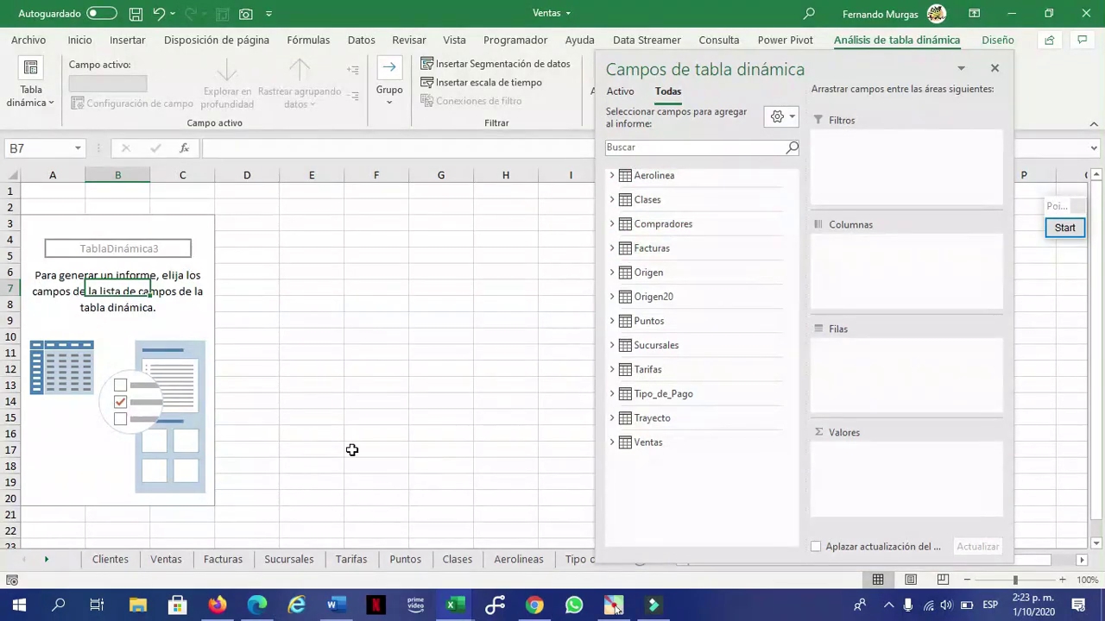
# Examine the Clientes sheet's records and check the name assigned to its table in the table properties
pyautogui.click(402, 402)
pyautogui.click(156, 559)
pyautogui.click(105, 560)
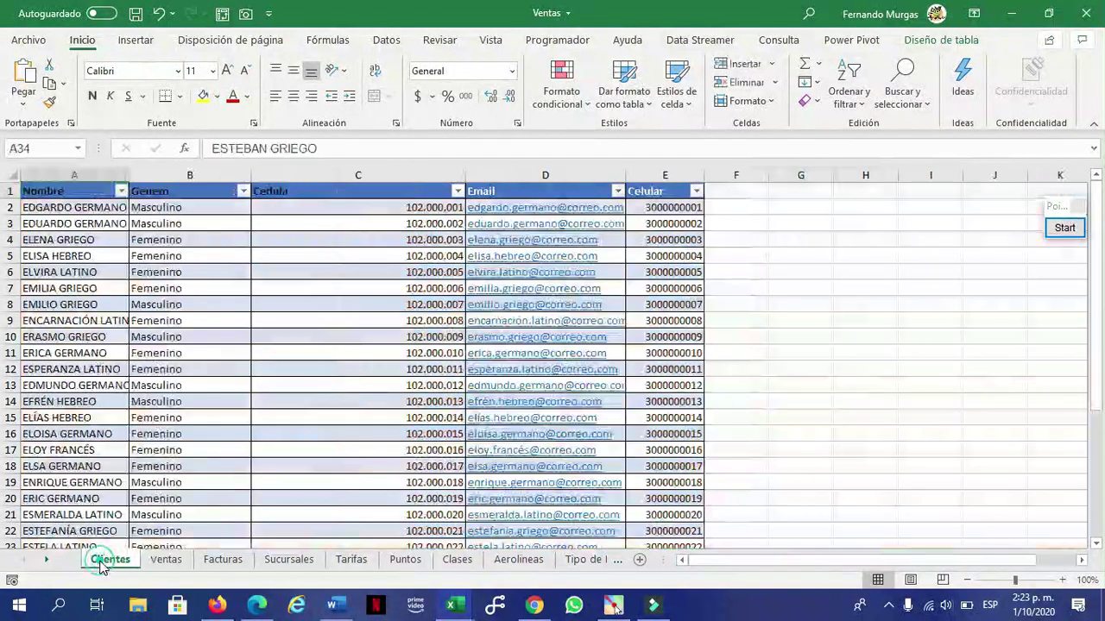
pyautogui.click(58, 271)
pyautogui.click(230, 274)
pyautogui.click(57, 305)
pyautogui.click(351, 287)
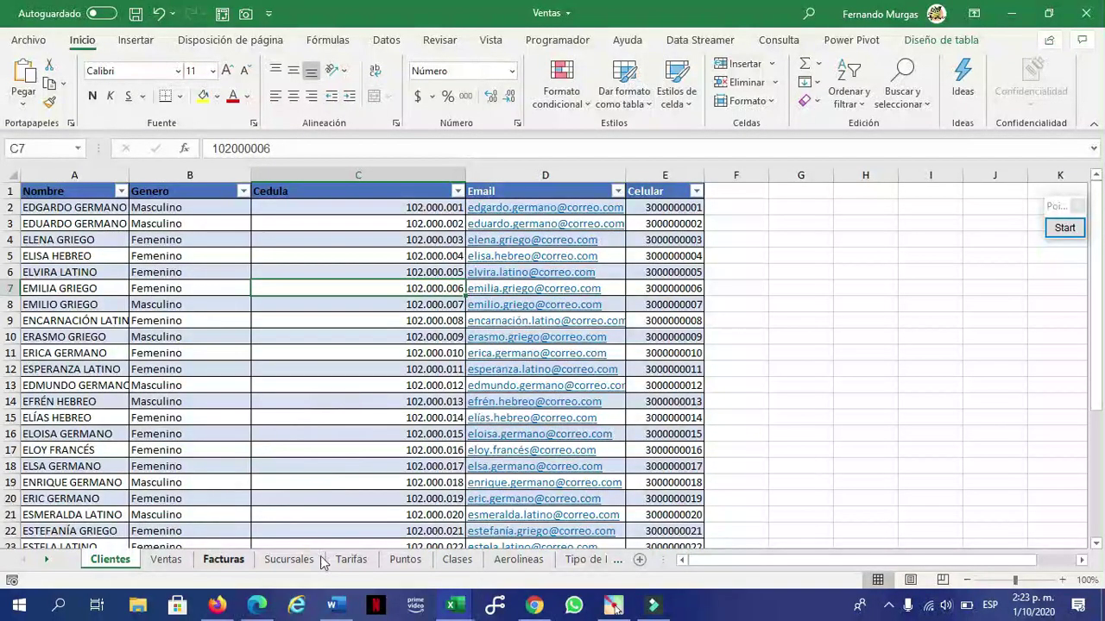
pyautogui.click(153, 402)
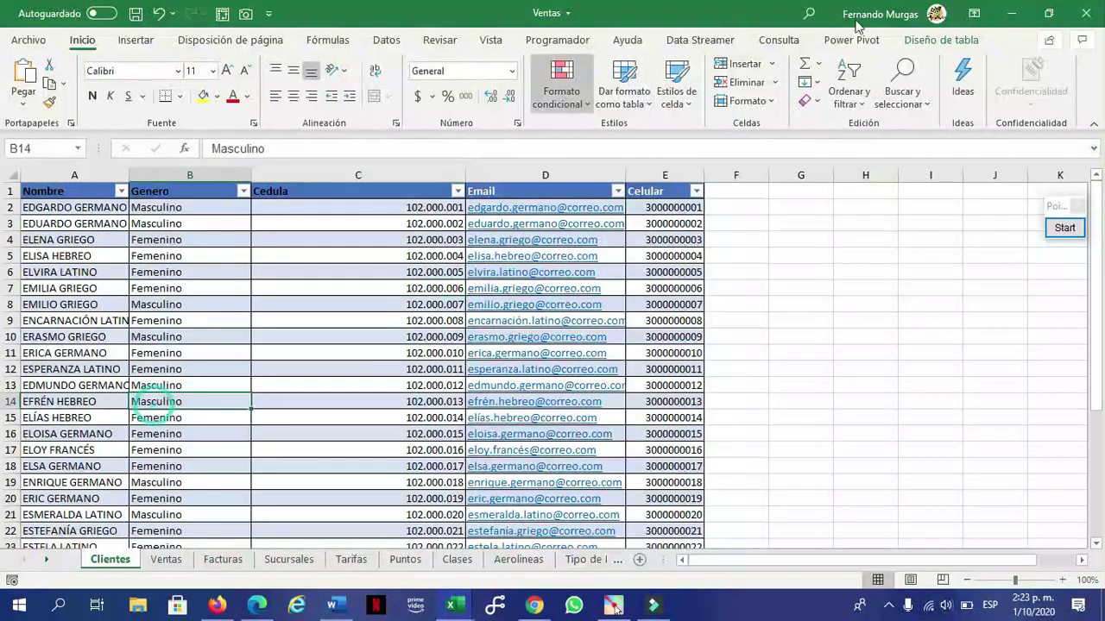
pyautogui.click(917, 40)
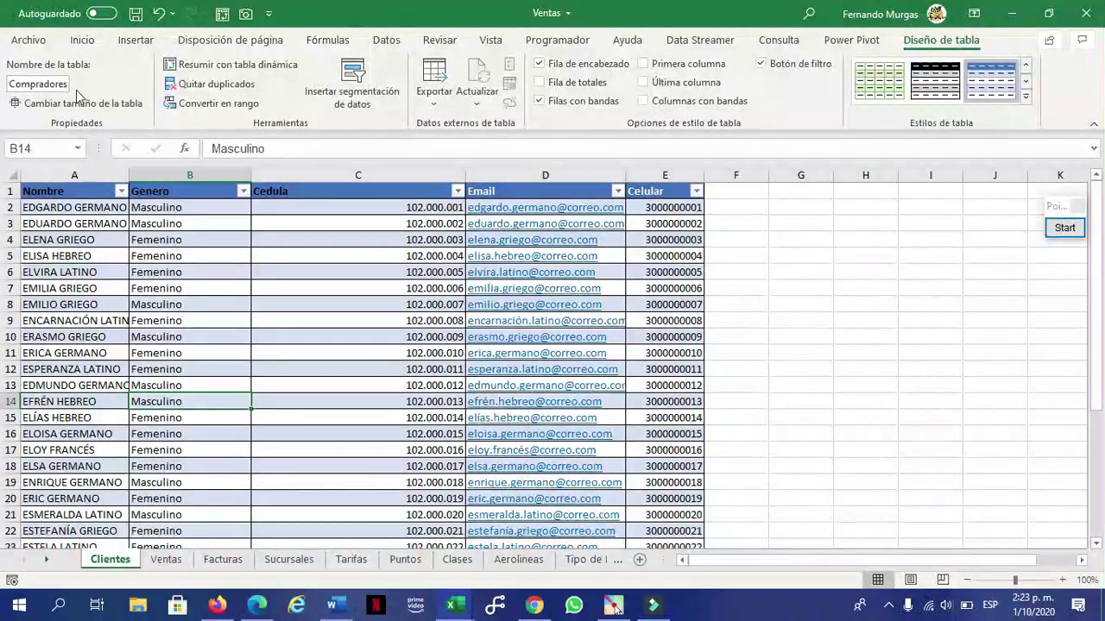
# Return to the pivot table on Hoja4 and place the Genero field of Compradores in the rows
pyautogui.click(49, 561)
pyautogui.click(49, 561)
pyautogui.click(49, 561)
pyautogui.click(50, 561)
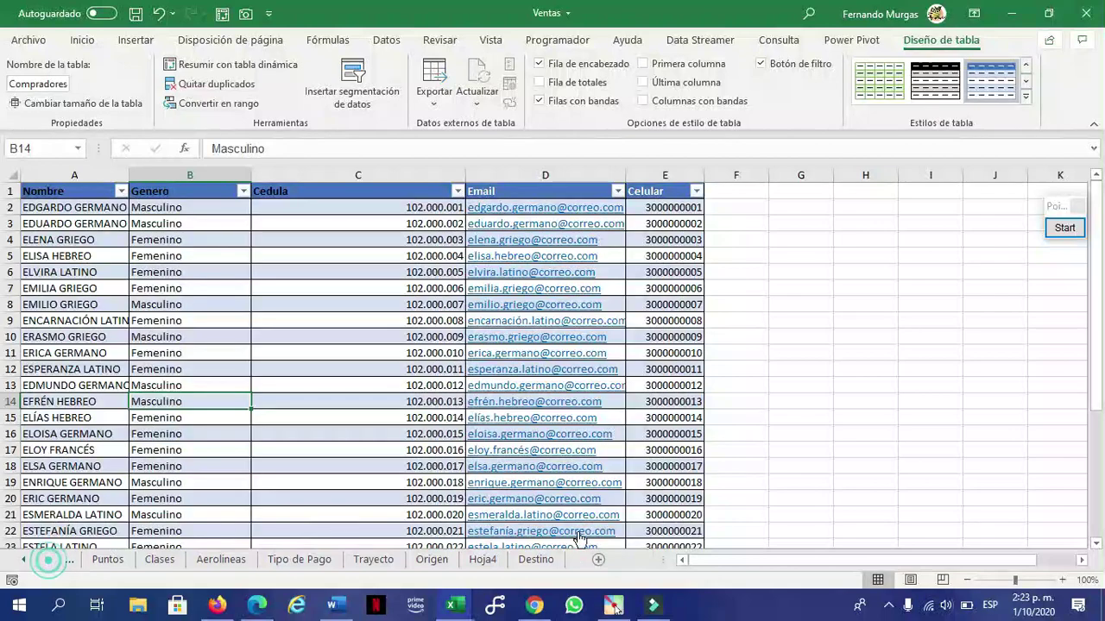
pyautogui.click(481, 559)
pyautogui.click(172, 301)
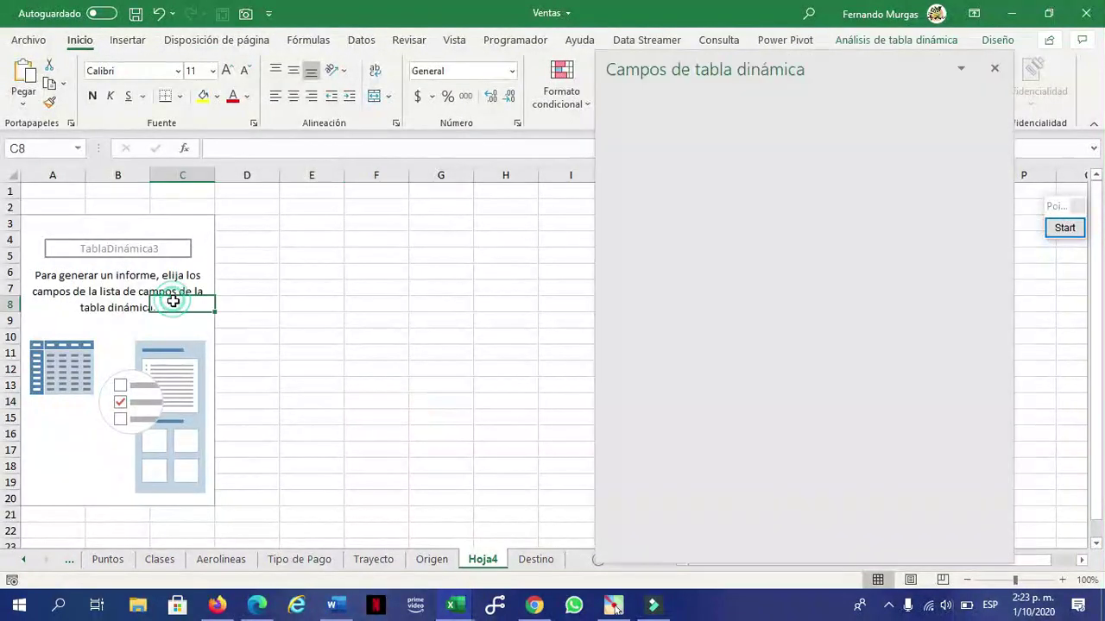
pyautogui.moveTo(866, 59); pyautogui.dragTo(870, 78)
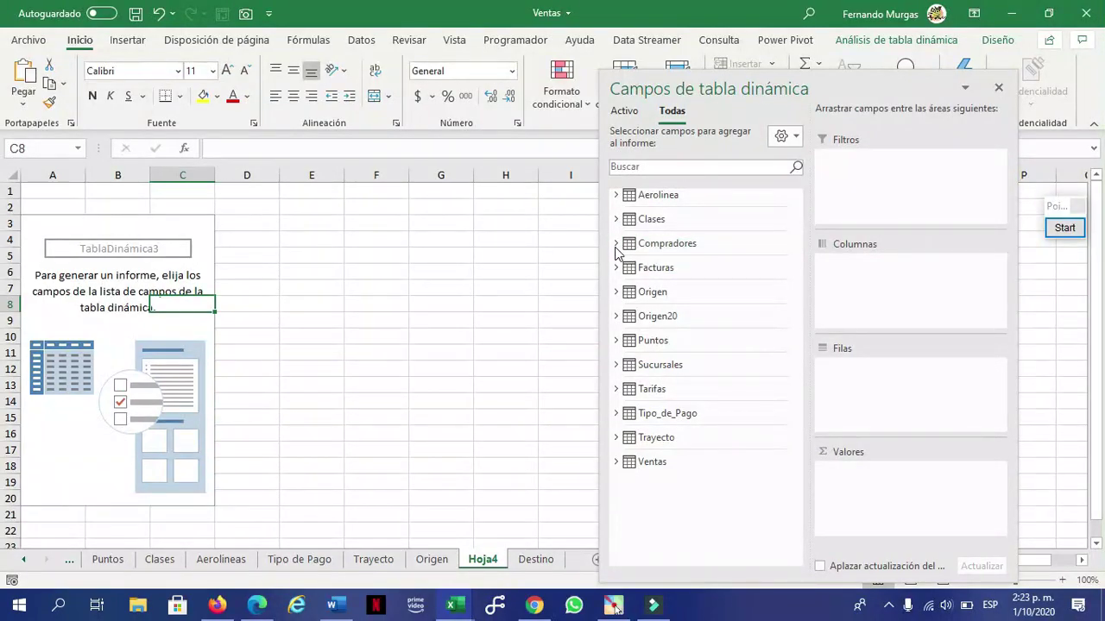
pyautogui.click(617, 244)
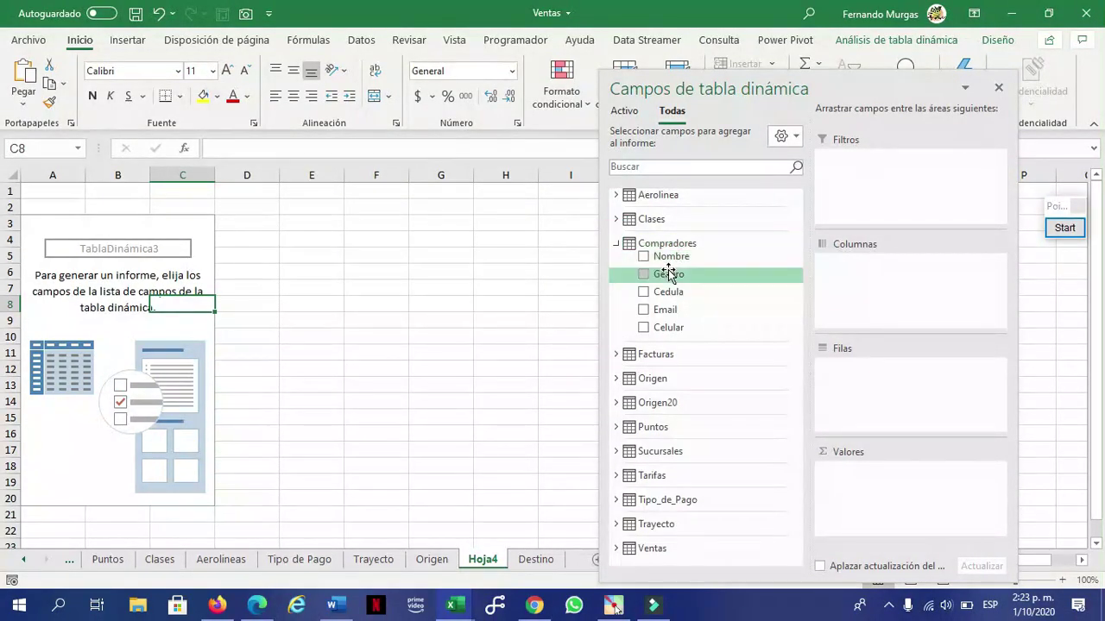
pyautogui.moveTo(666, 273); pyautogui.dragTo(851, 393)
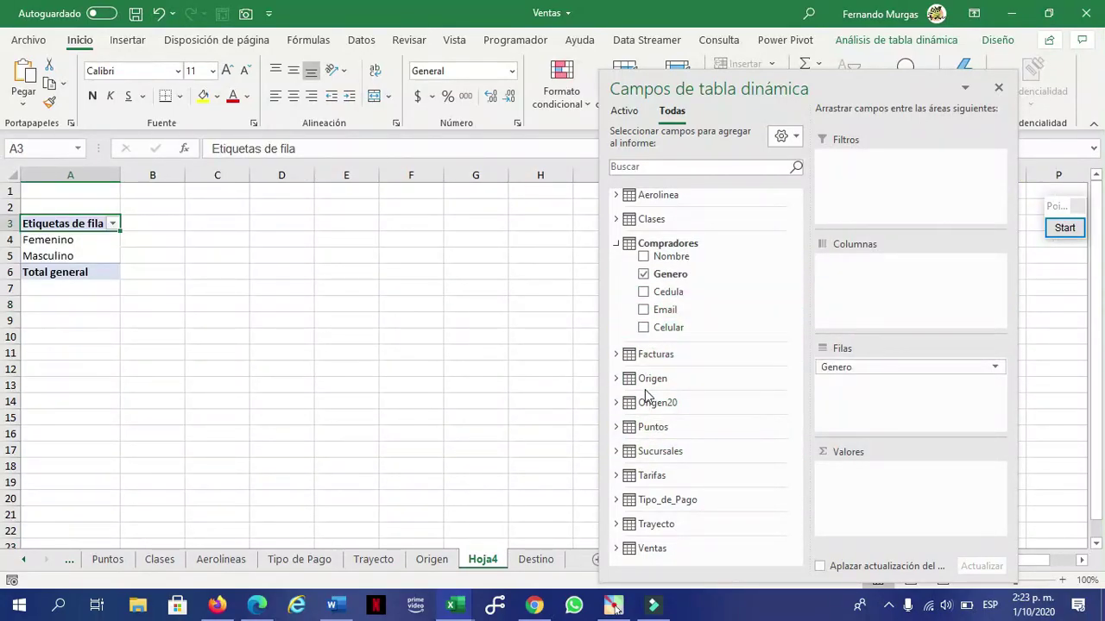
# Place the Tarifa field of Tarifas in the columns and sum Total Con Iva from Ventas in the values
pyautogui.click(618, 477)
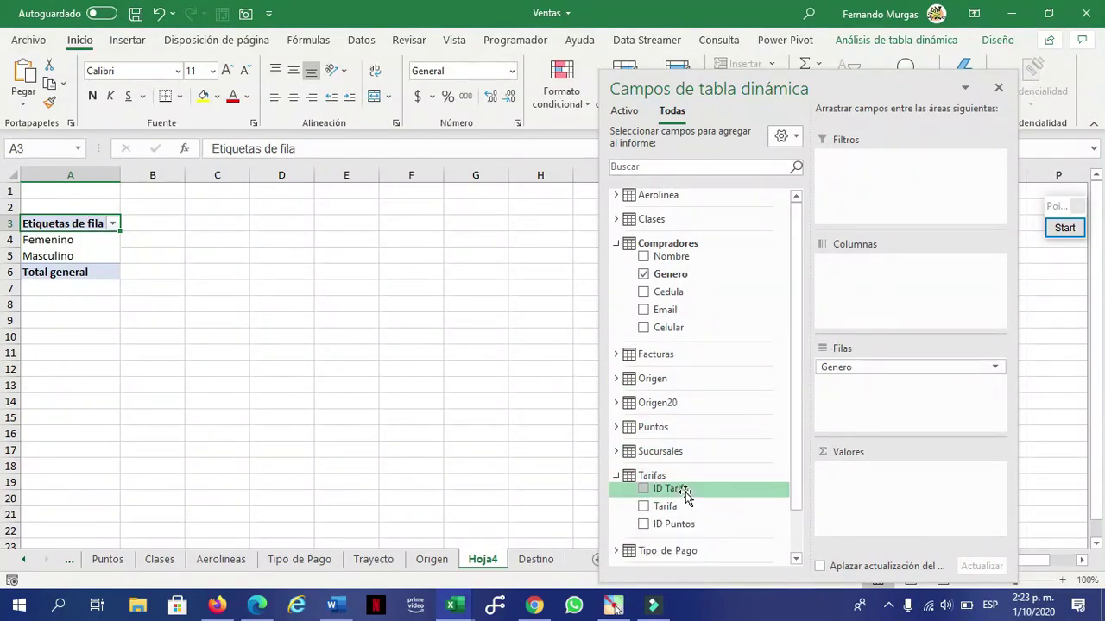
pyautogui.moveTo(684, 492); pyautogui.dragTo(786, 496)
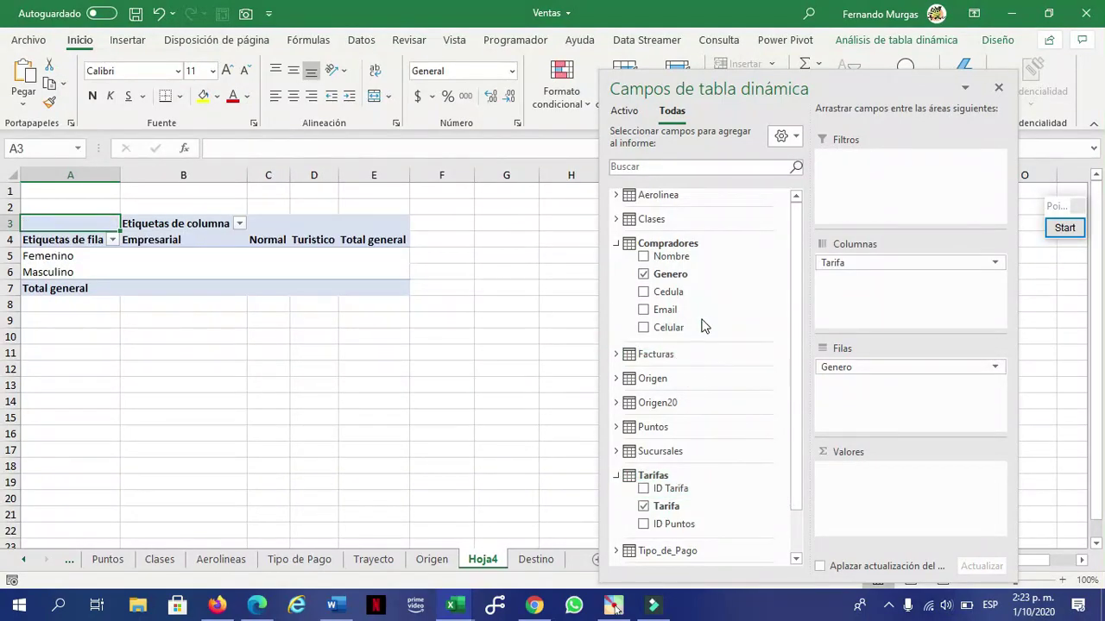
pyautogui.moveTo(799, 270); pyautogui.dragTo(794, 446)
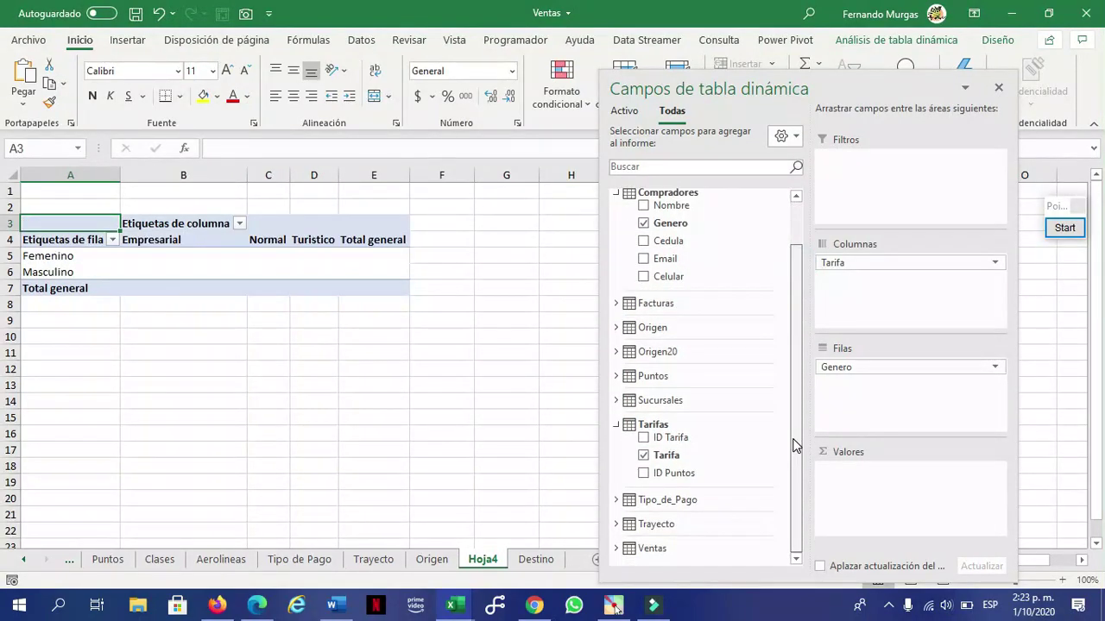
pyautogui.click(625, 550)
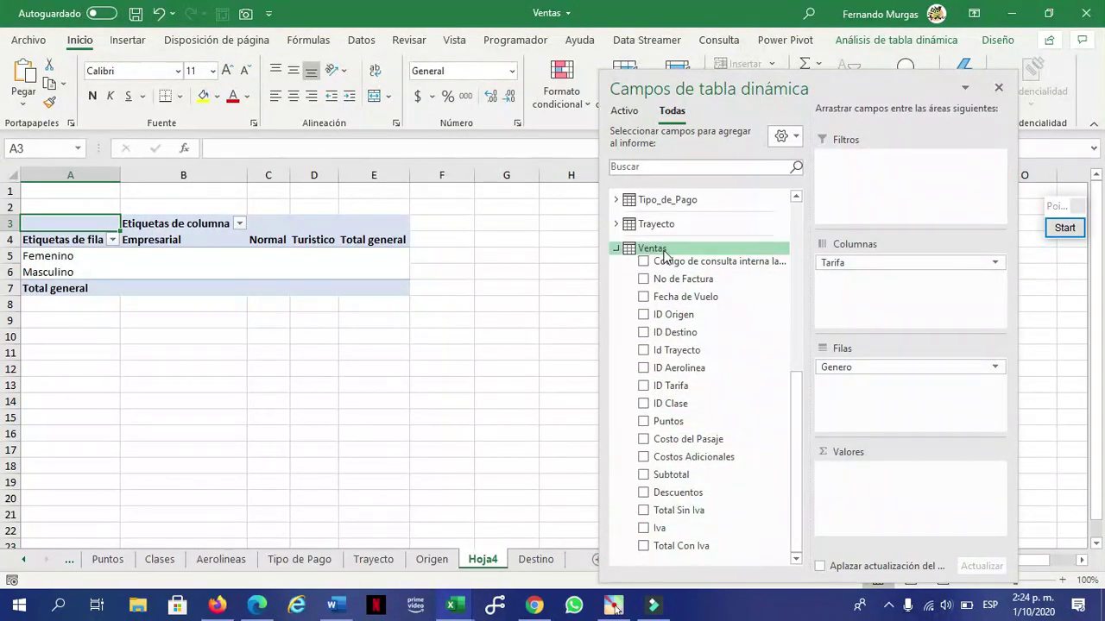
pyautogui.moveTo(682, 547); pyautogui.dragTo(873, 496)
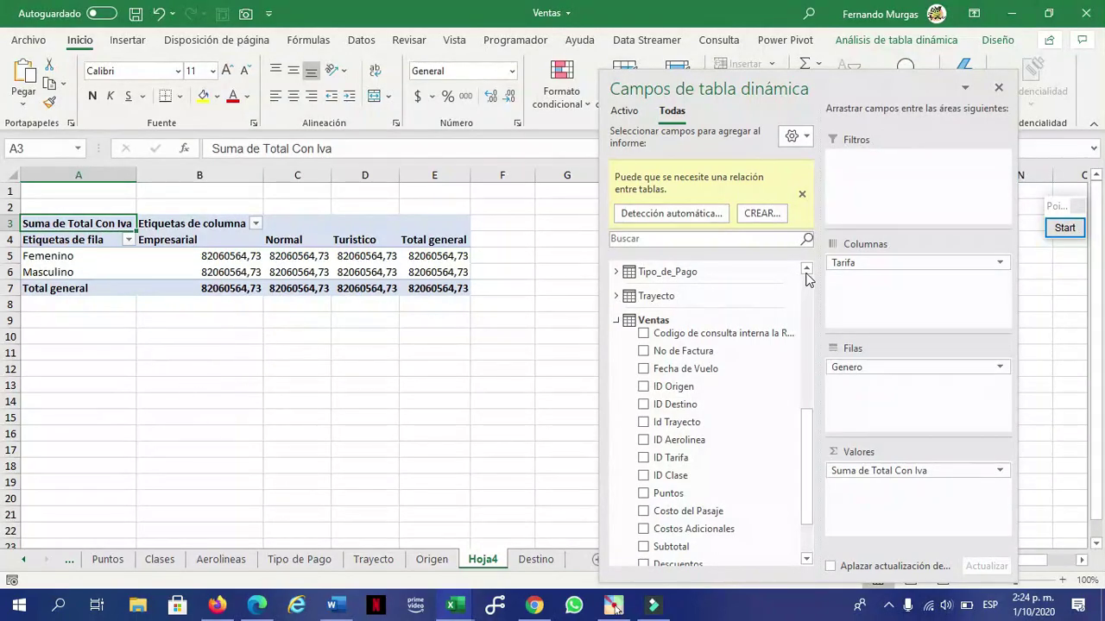
# Try to detect the table relationships automatically, and open the form for creating a relationship manually
pyautogui.click(656, 213)
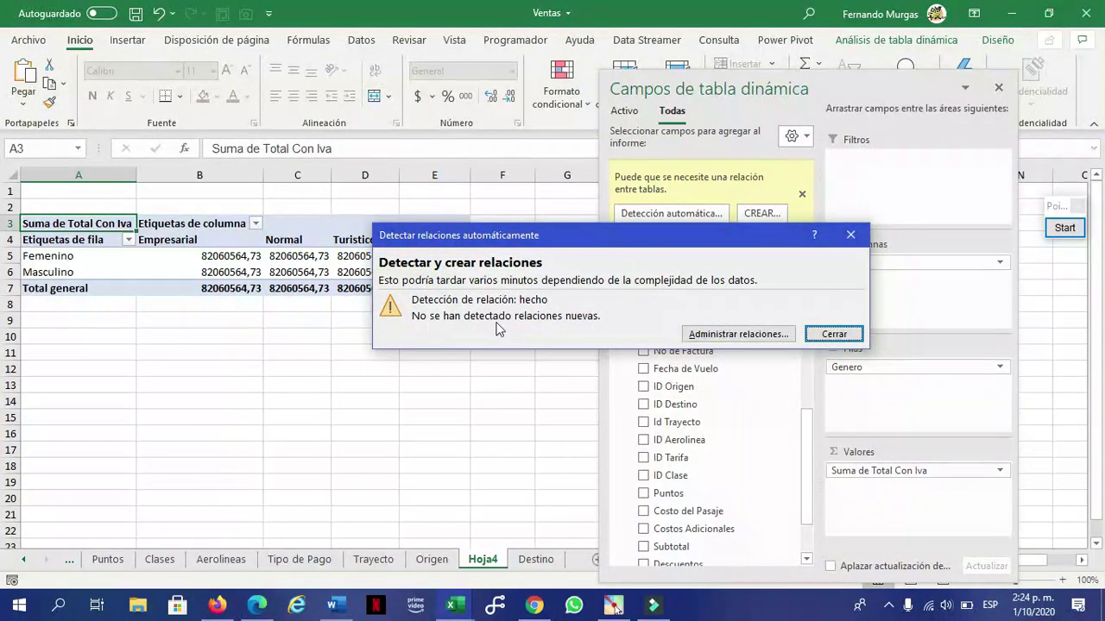
pyautogui.click(828, 336)
pyautogui.click(759, 216)
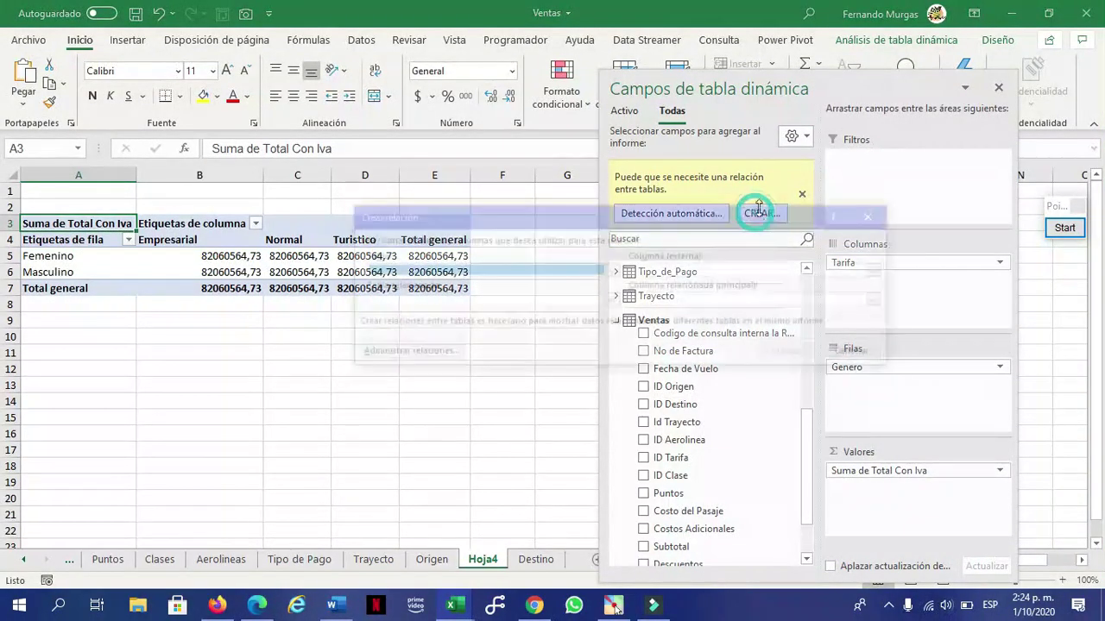
pyautogui.moveTo(602, 219); pyautogui.dragTo(695, 196)
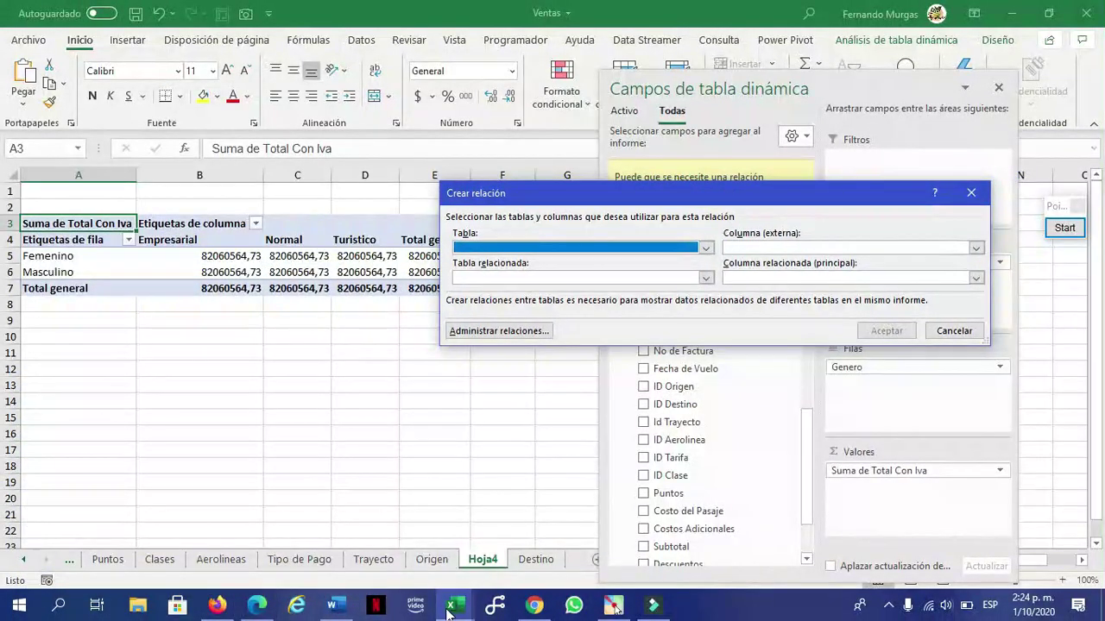
# Define the relationship from the Cedula column of the data-model table Compradores to the worksheet table Facturas
pyautogui.moveTo(451, 605)
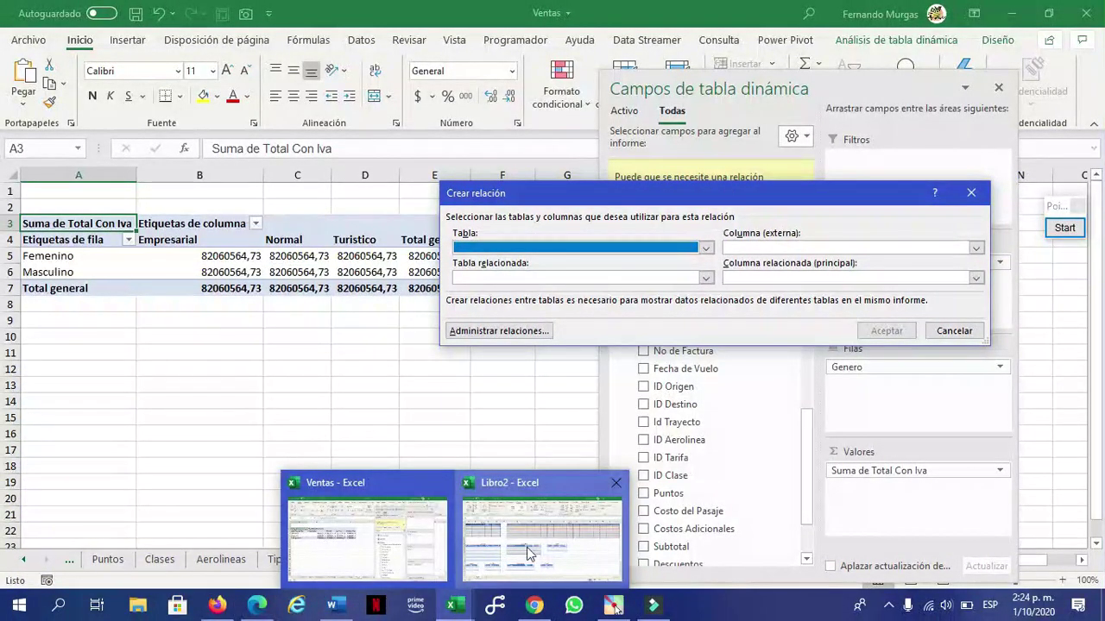
pyautogui.moveTo(540, 544)
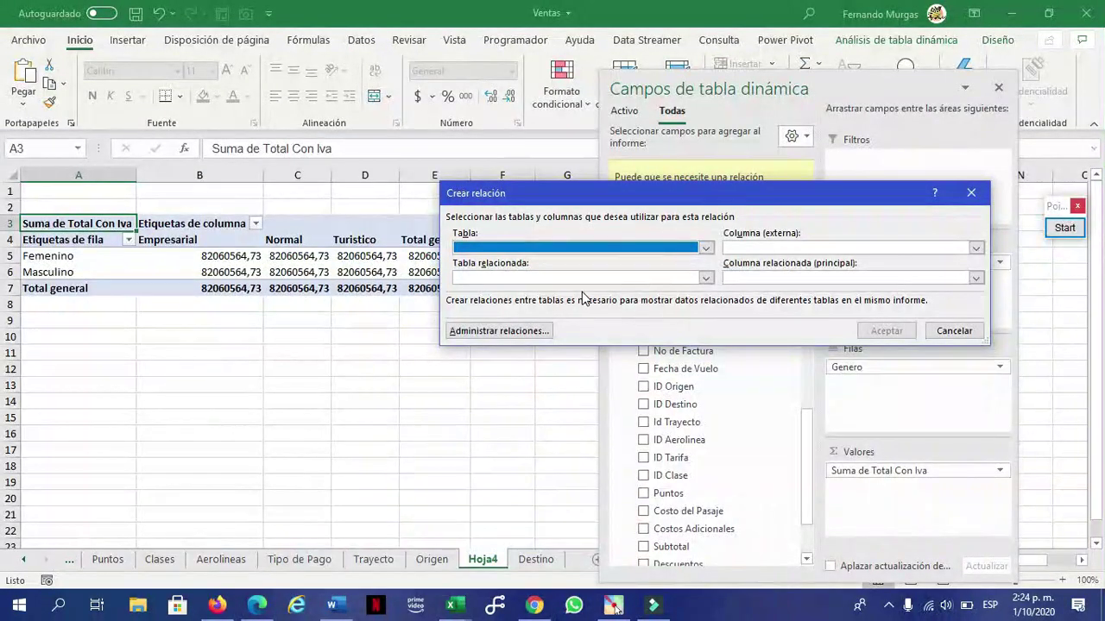
pyautogui.moveTo(633, 201); pyautogui.dragTo(566, 309)
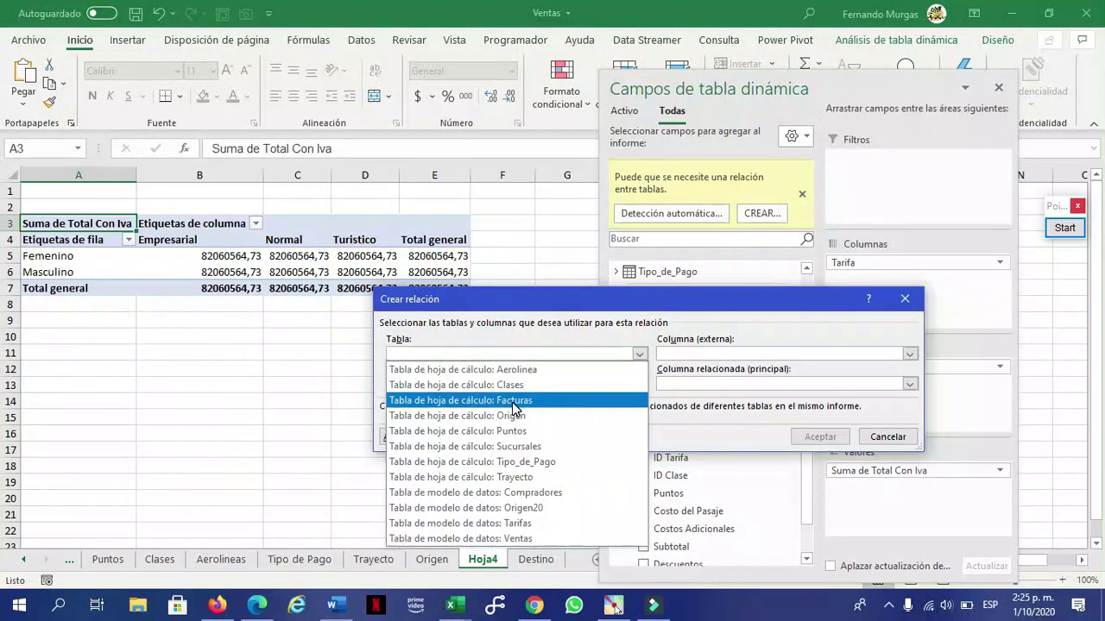
pyautogui.click(517, 492)
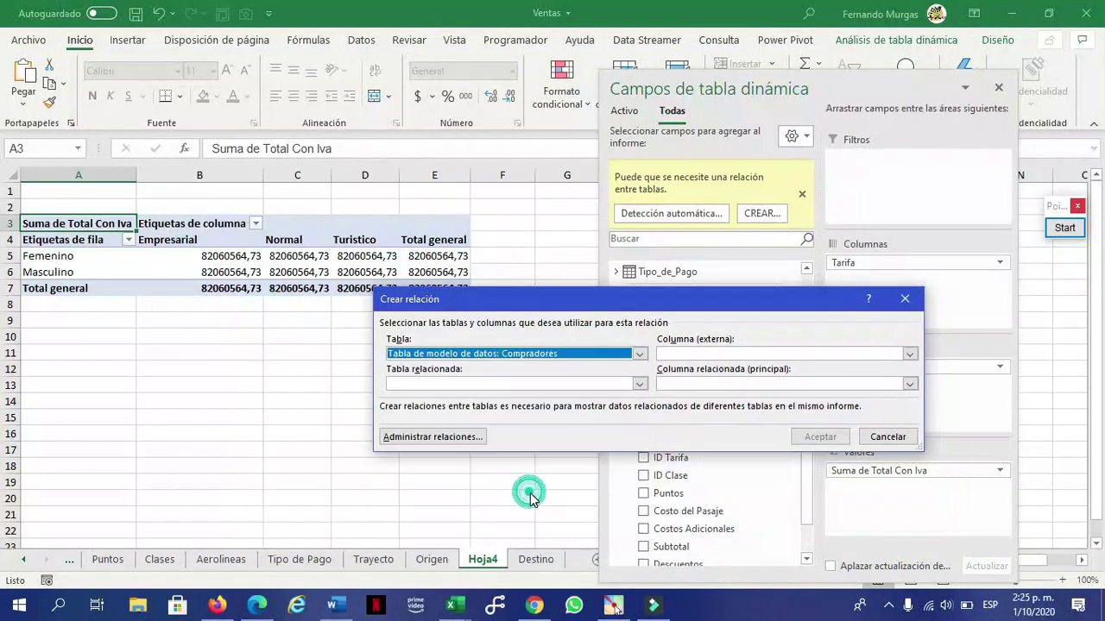
pyautogui.click(913, 353)
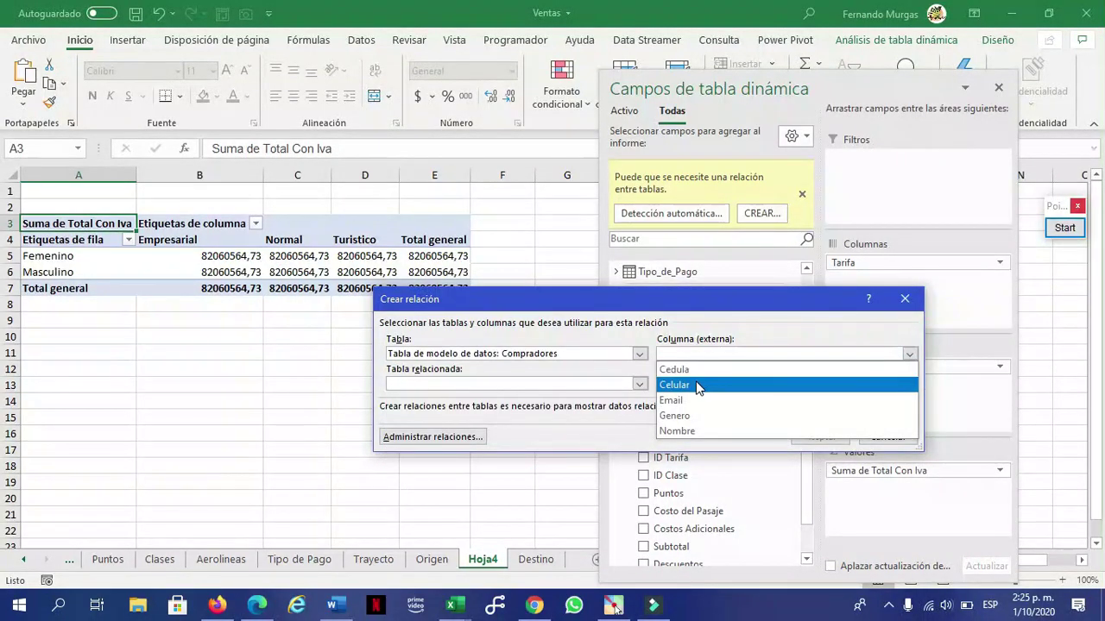
pyautogui.click(694, 371)
pyautogui.click(639, 383)
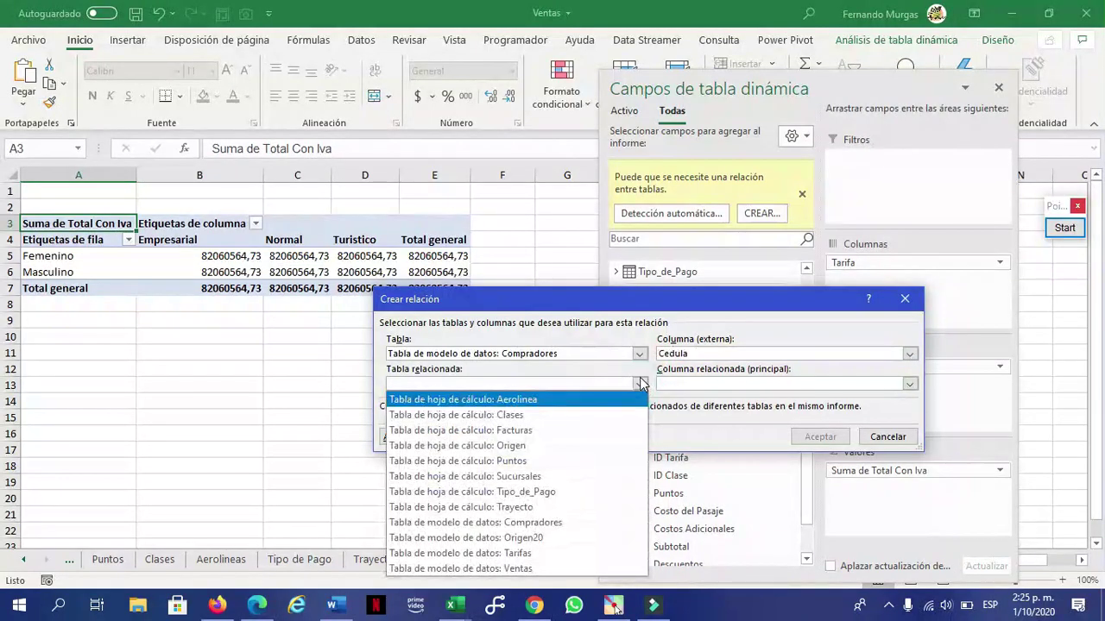
pyautogui.click(532, 430)
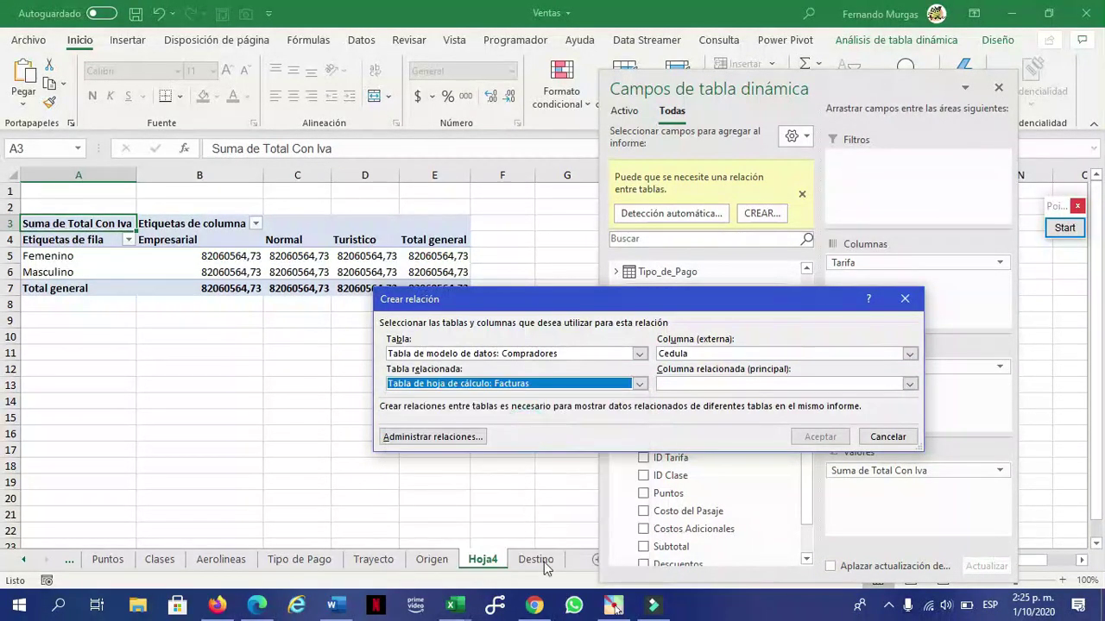
# Preview the table diagram in the Libro2 workbook and set the relationship's related primary column to Cedula
pyautogui.click(467, 609)
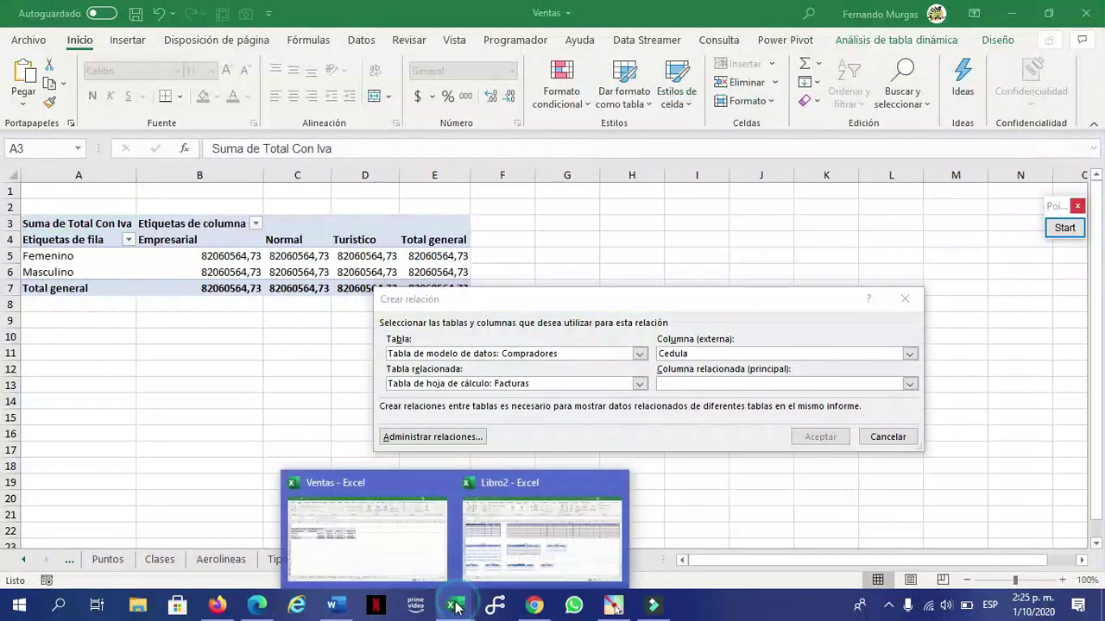
pyautogui.moveTo(495, 559)
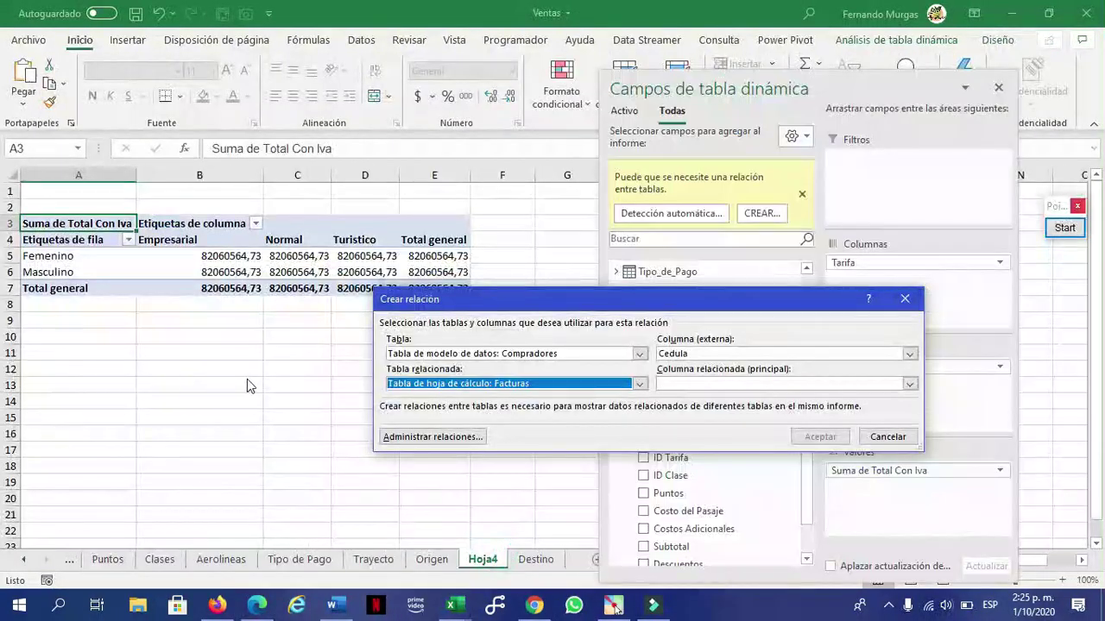
pyautogui.click(455, 615)
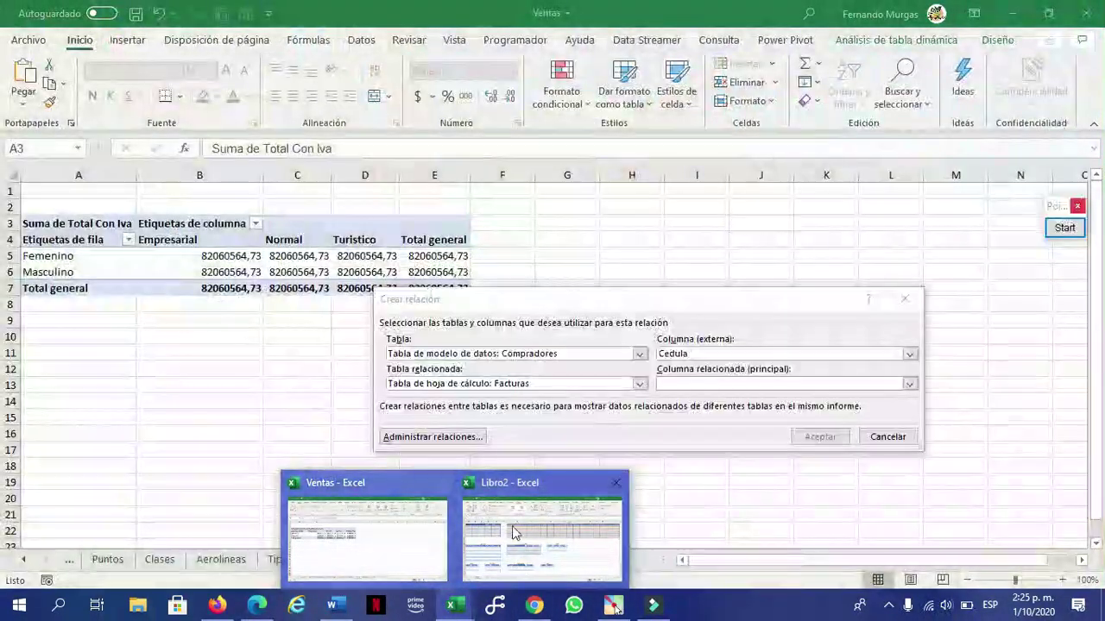
pyautogui.moveTo(516, 533)
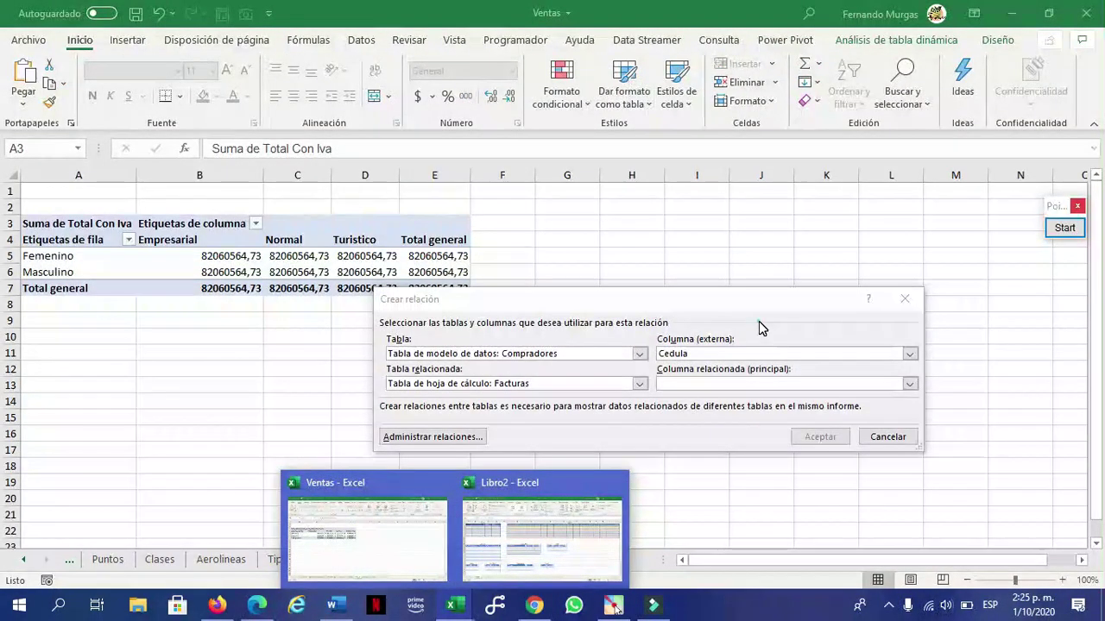
pyautogui.click(758, 321)
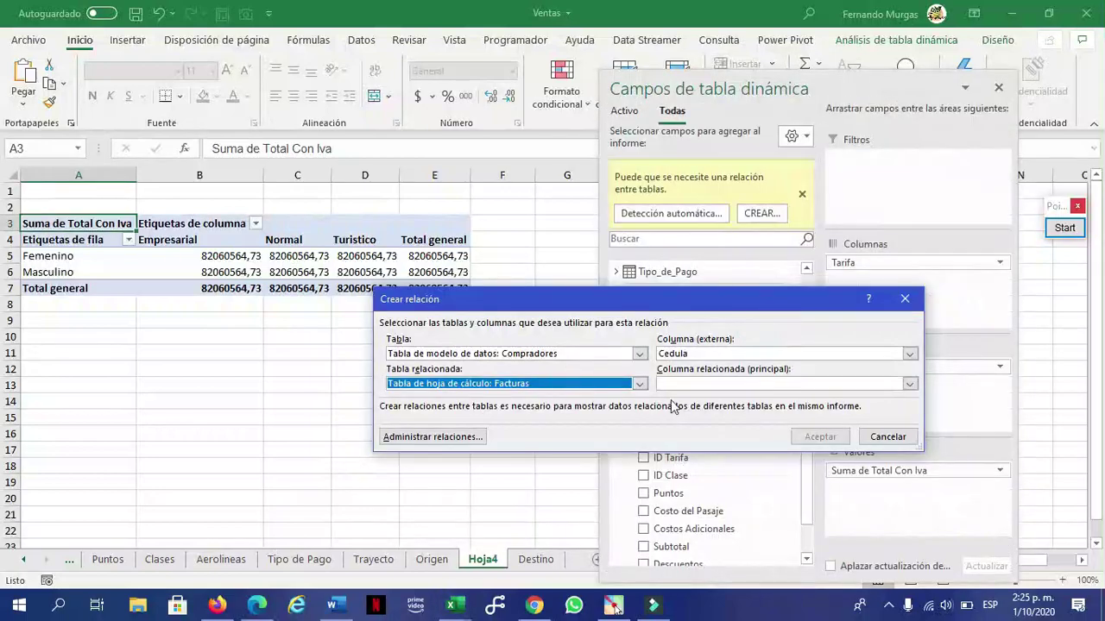
pyautogui.click(910, 383)
pyautogui.click(699, 399)
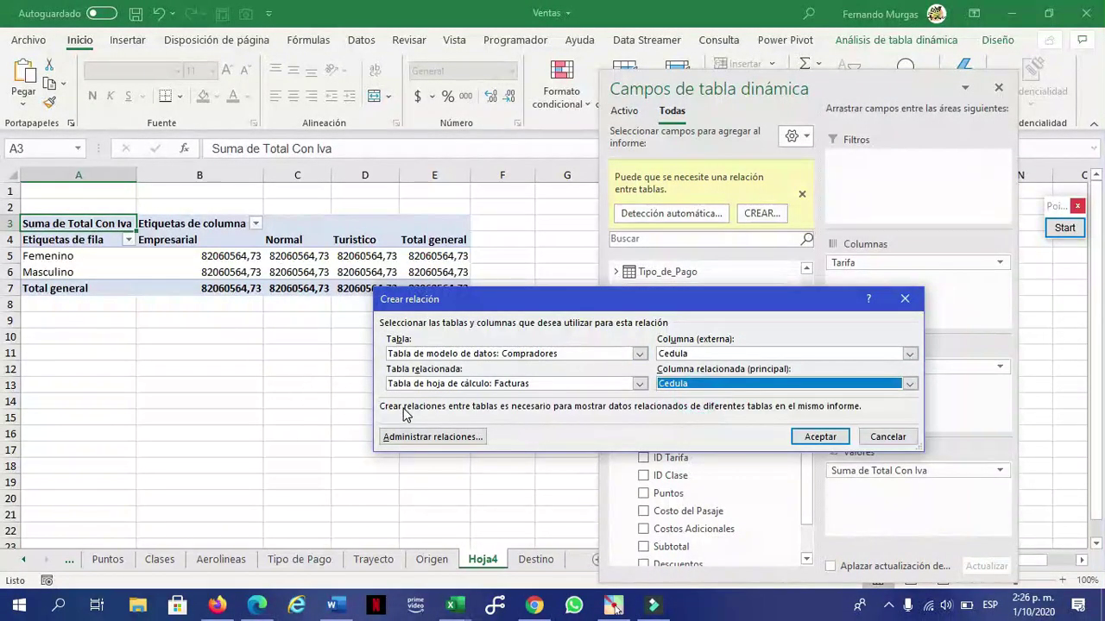
# Create the defined relationship between Compradores and Facturas through their Cedula columns
pyautogui.click(816, 439)
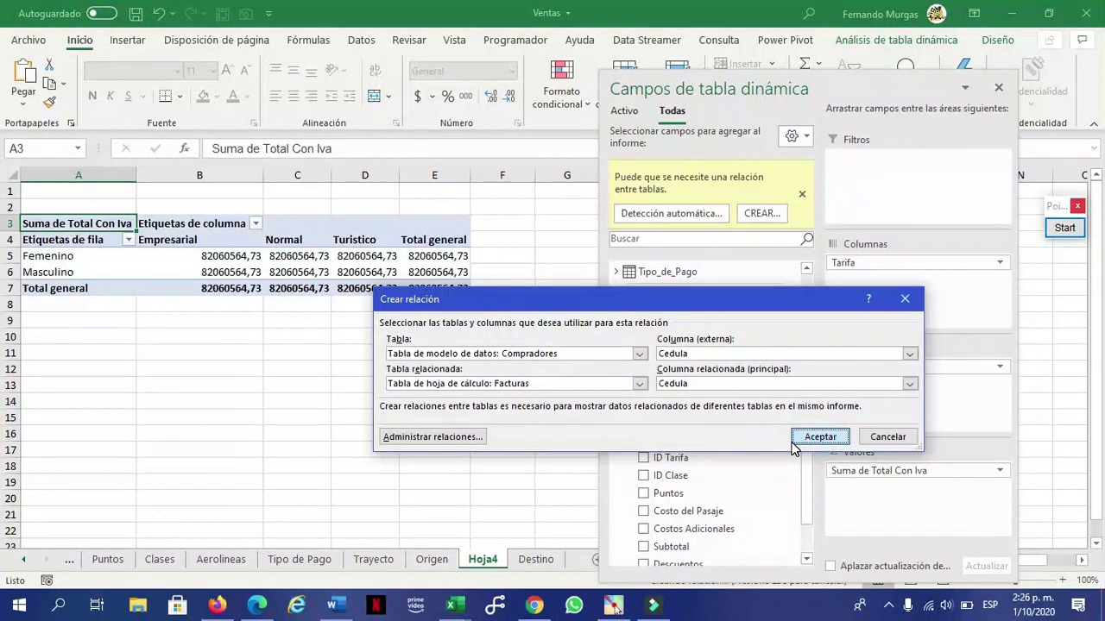
pyautogui.click(814, 436)
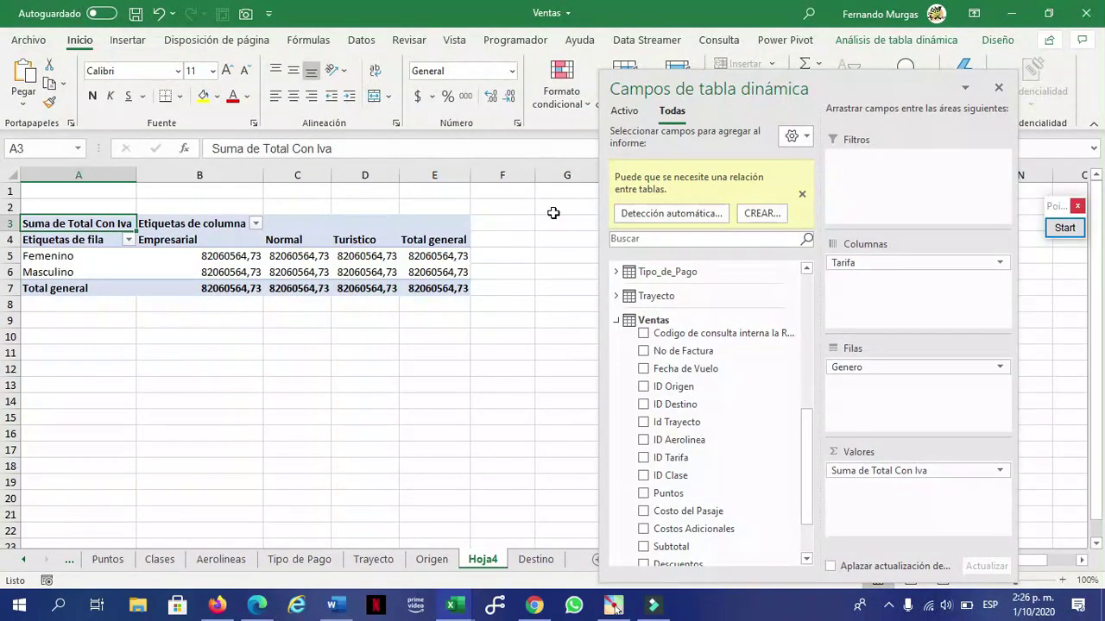
# Start another relationship and try to link the ID Tarifa column of the data-model table Tarifas to the data-model table Ventas
pyautogui.click(757, 217)
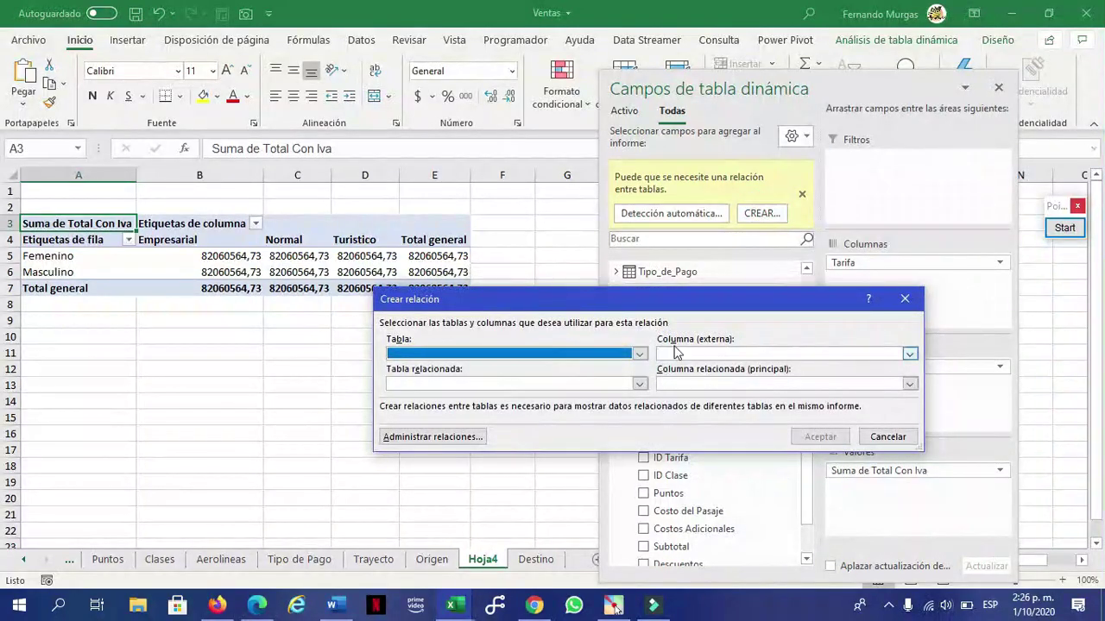
pyautogui.click(639, 354)
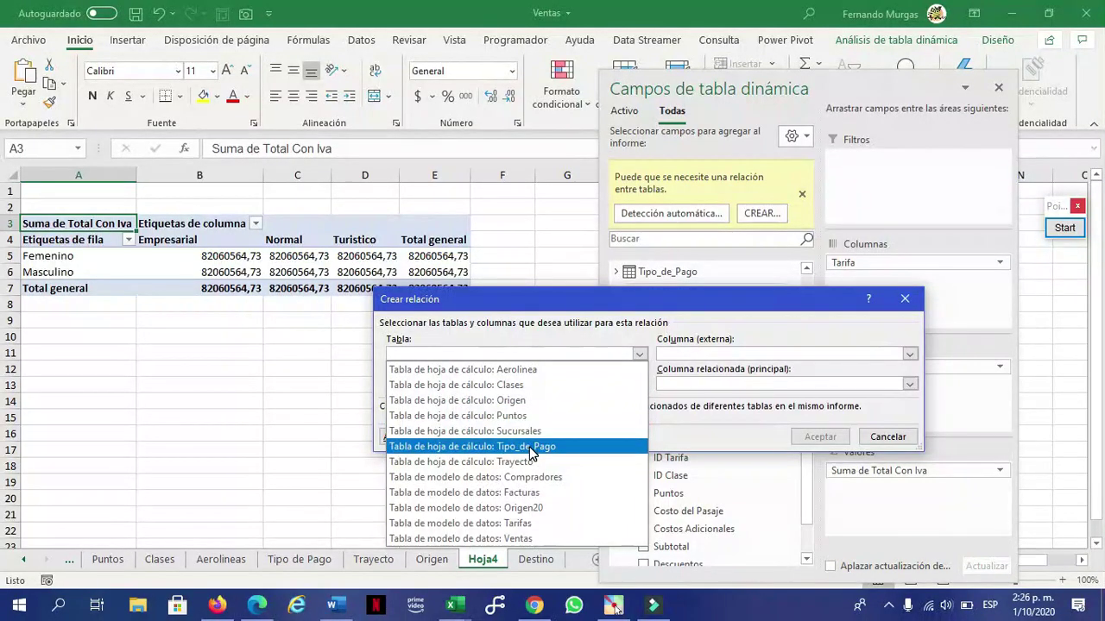
pyautogui.click(501, 523)
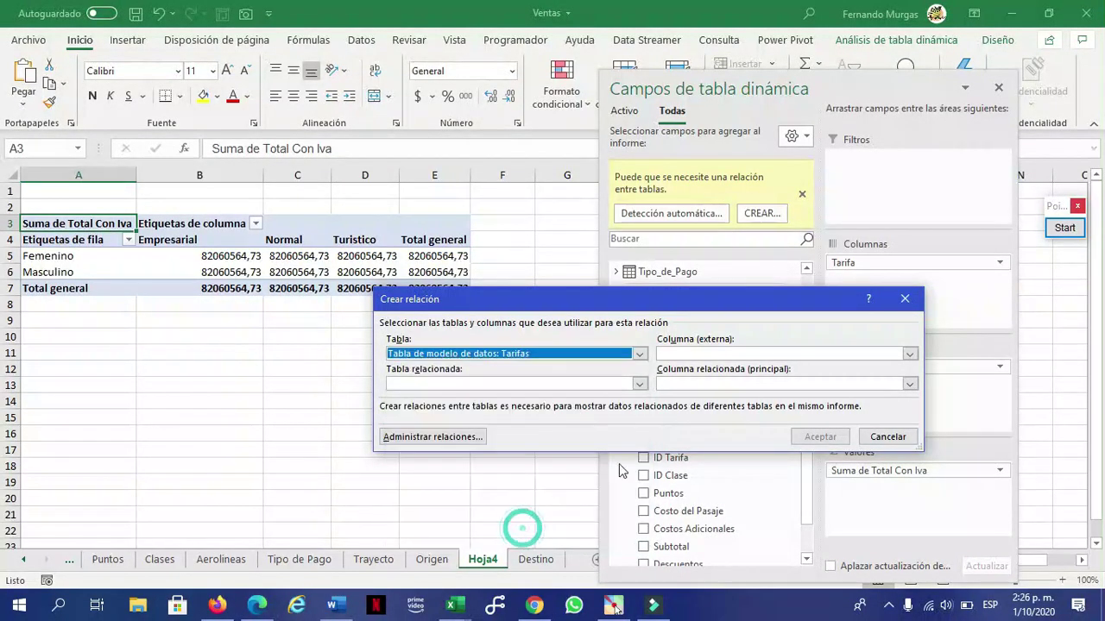
pyautogui.click(909, 354)
pyautogui.click(677, 386)
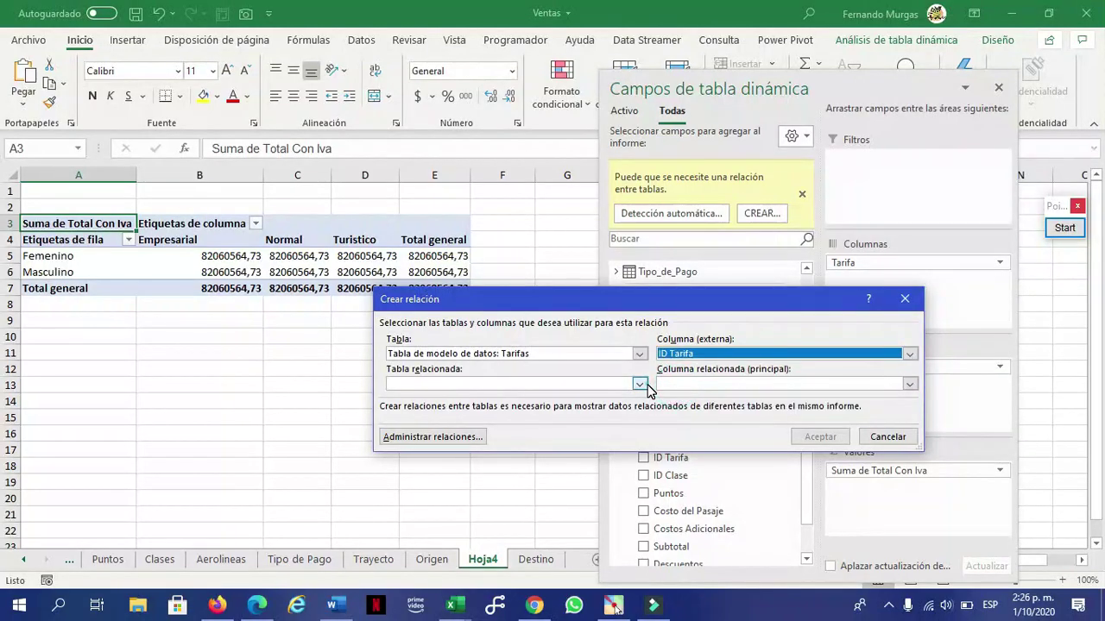
pyautogui.click(645, 385)
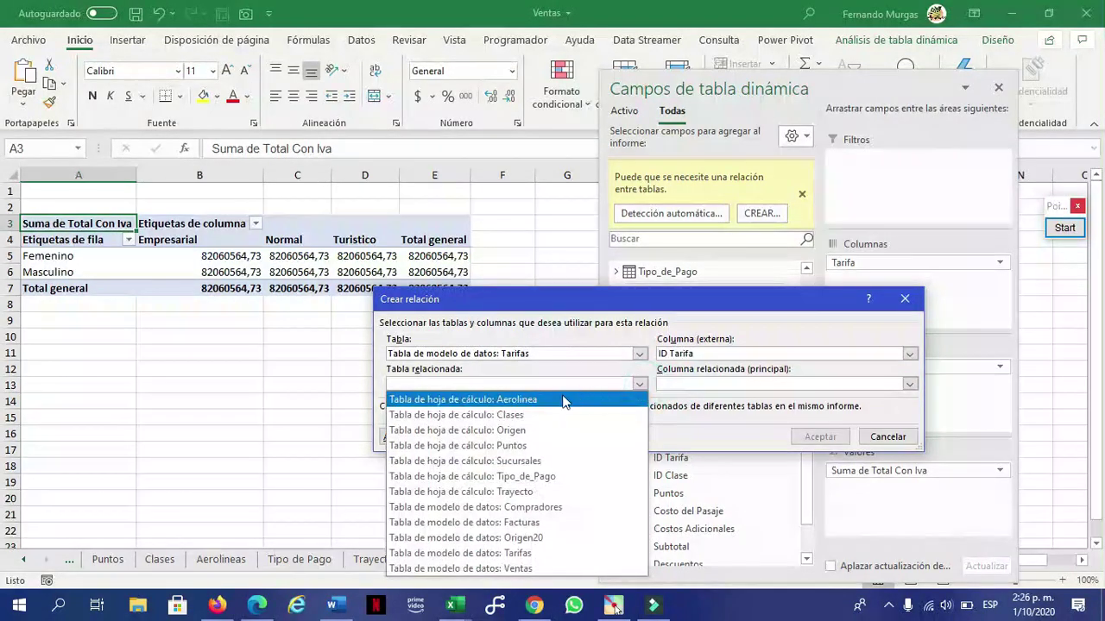
pyautogui.click(529, 570)
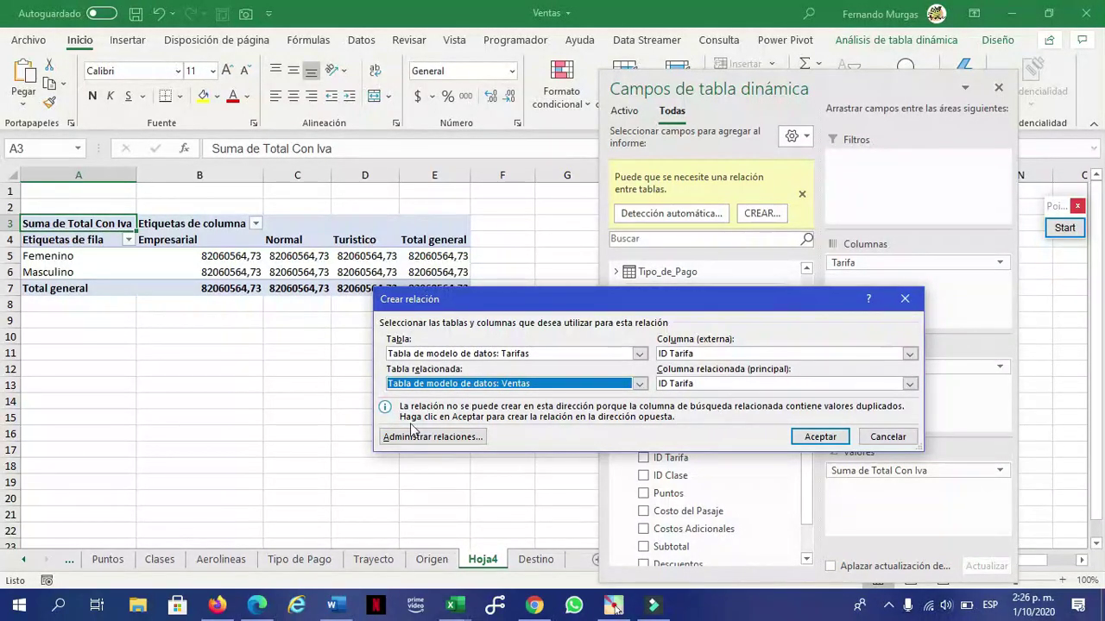
# Reverse the relationship so the ID Tarifa column of Ventas points to ID Tarifa in the data-model table Tarifas, and create it
pyautogui.click(639, 353)
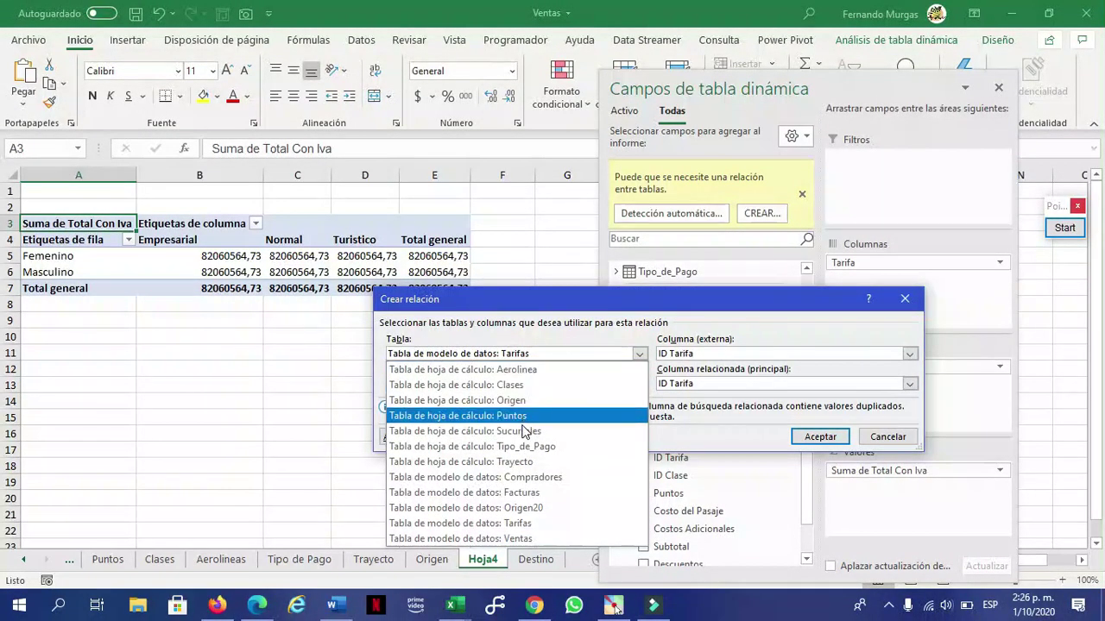
pyautogui.click(523, 539)
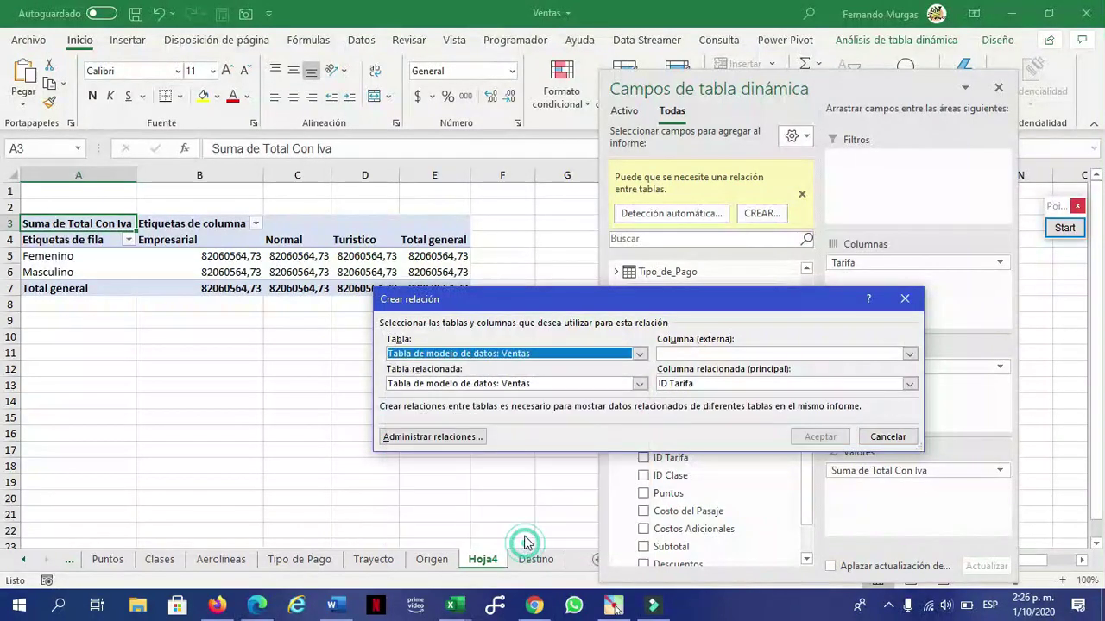
pyautogui.click(800, 350)
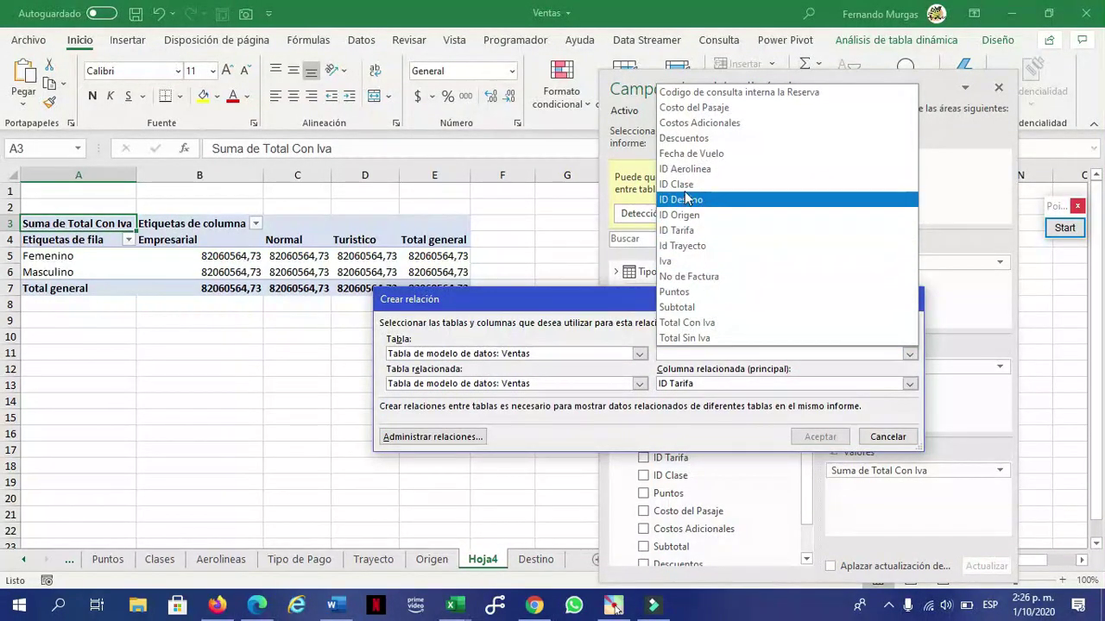
pyautogui.click(682, 230)
pyautogui.click(640, 383)
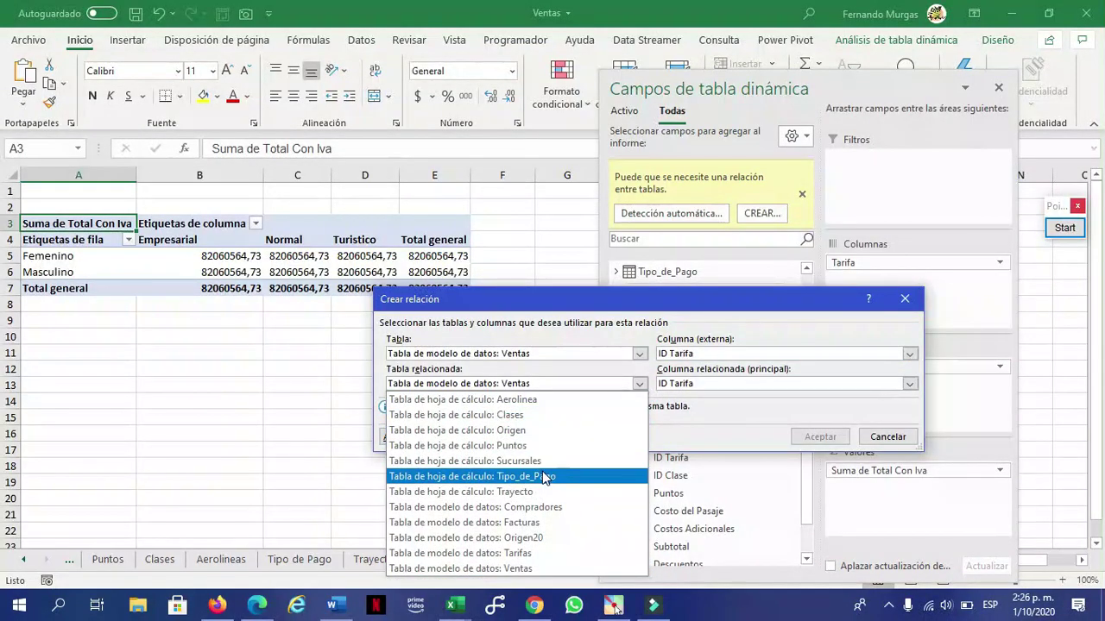
pyautogui.click(522, 553)
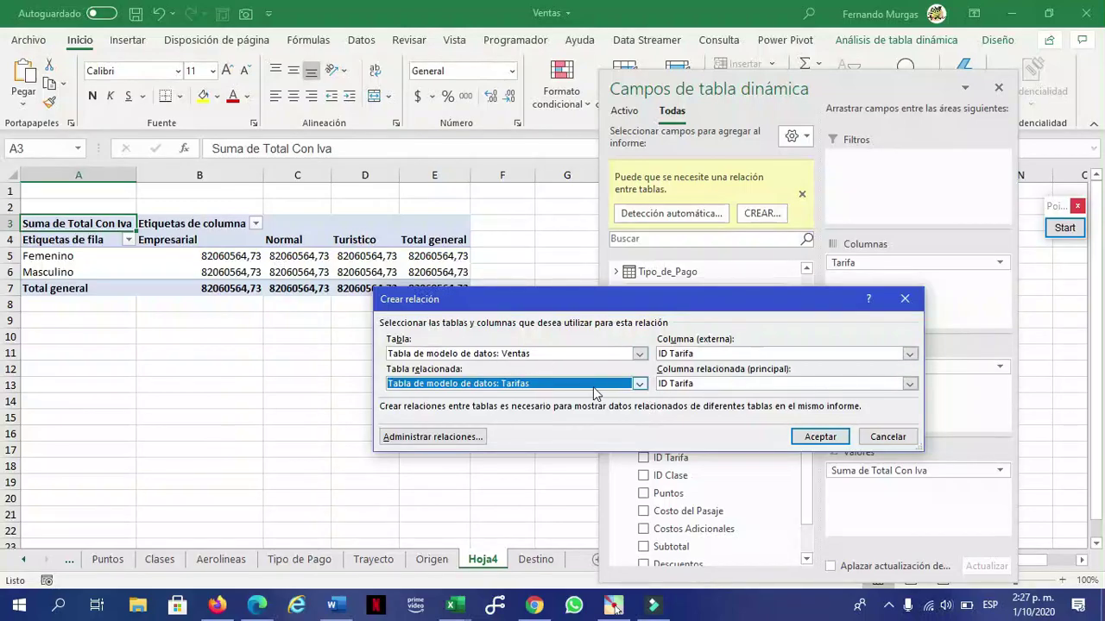
pyautogui.click(816, 436)
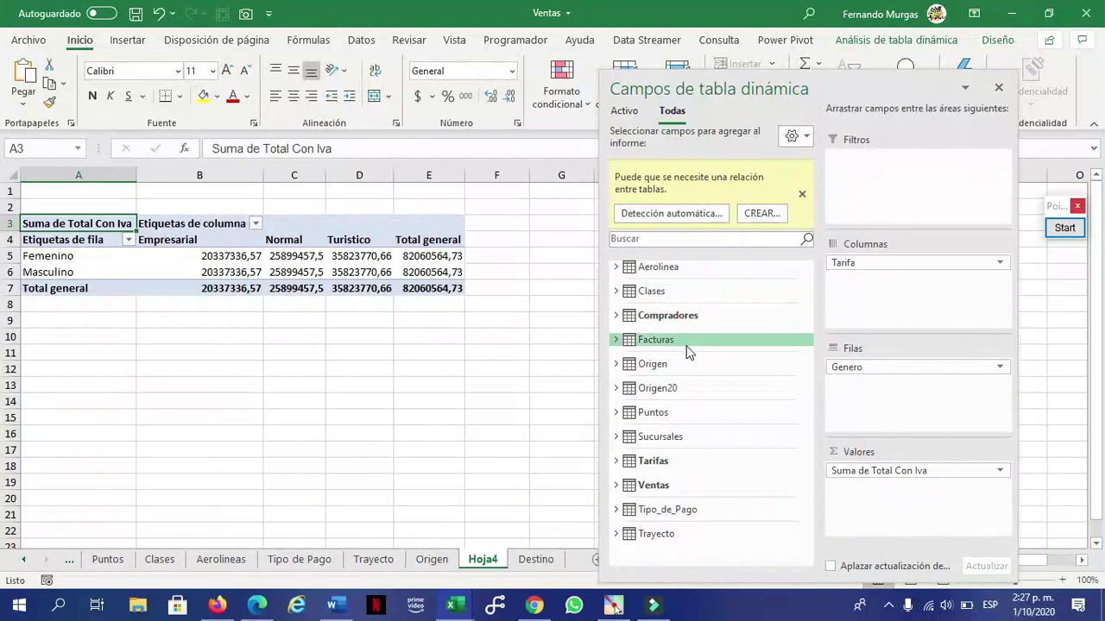
# Create a relationship from the No de Factura column of Ventas to No de Factura in the data-model table Facturas
pyautogui.click(756, 216)
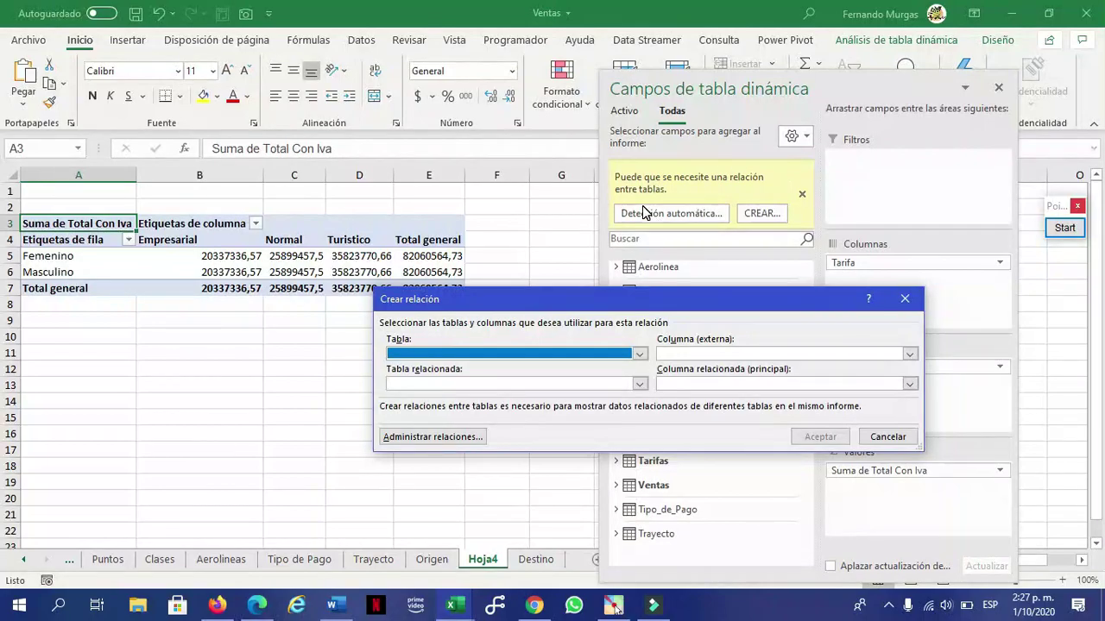
pyautogui.click(639, 359)
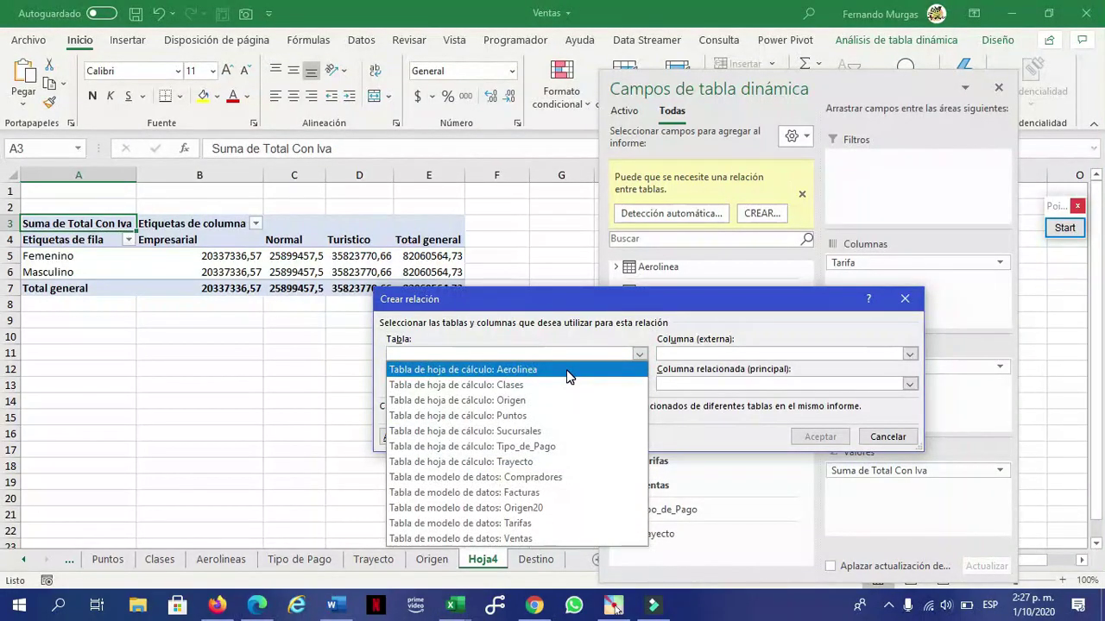
pyautogui.click(528, 537)
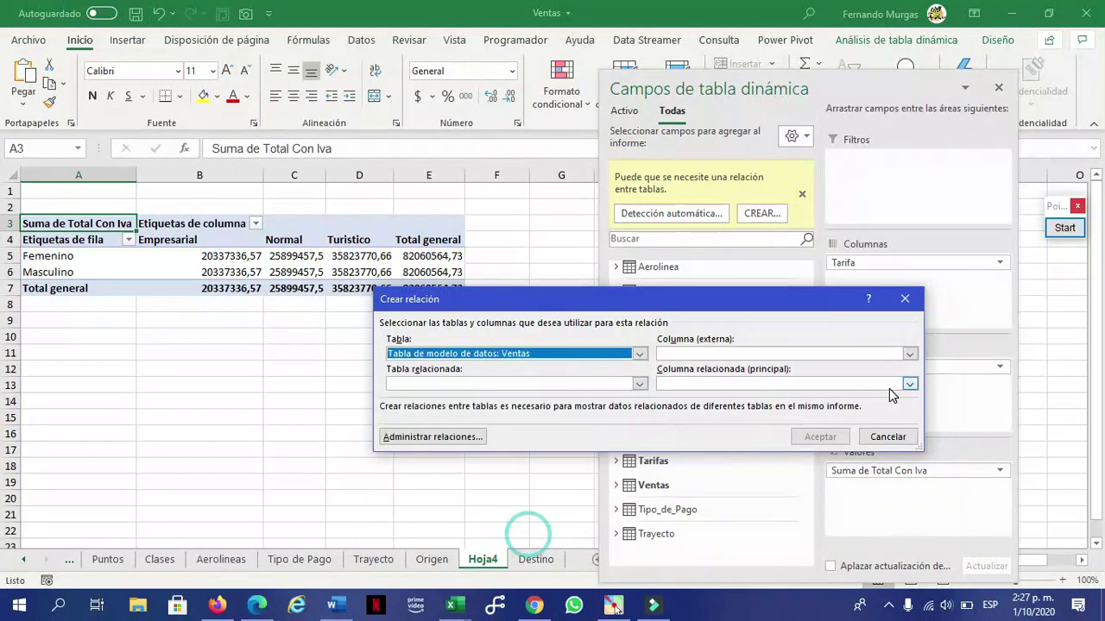
pyautogui.click(909, 354)
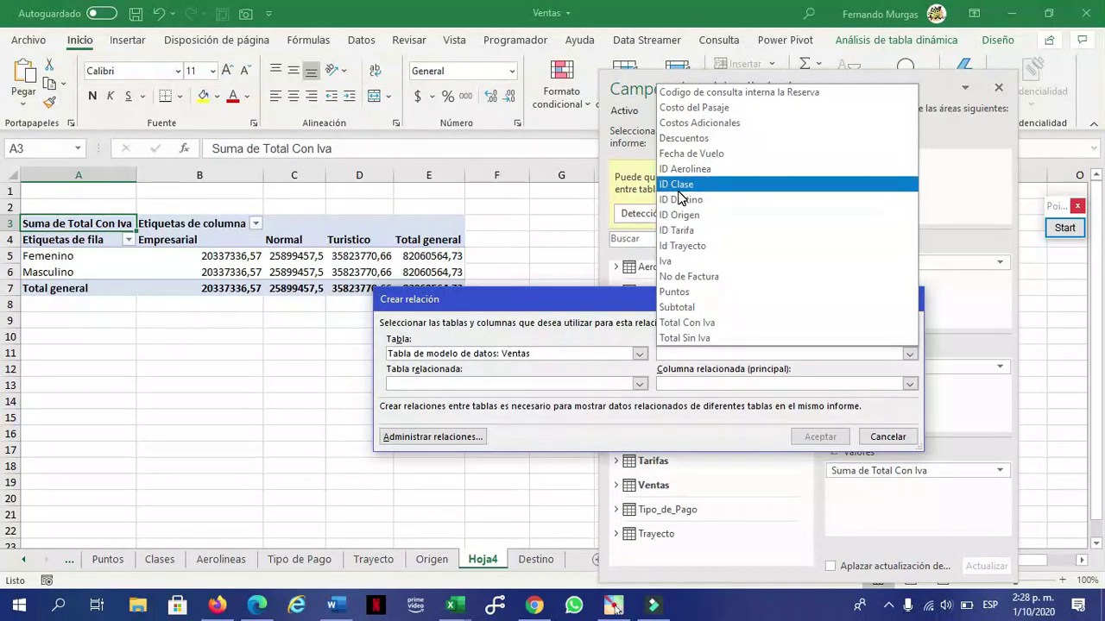
pyautogui.click(722, 277)
pyautogui.click(640, 384)
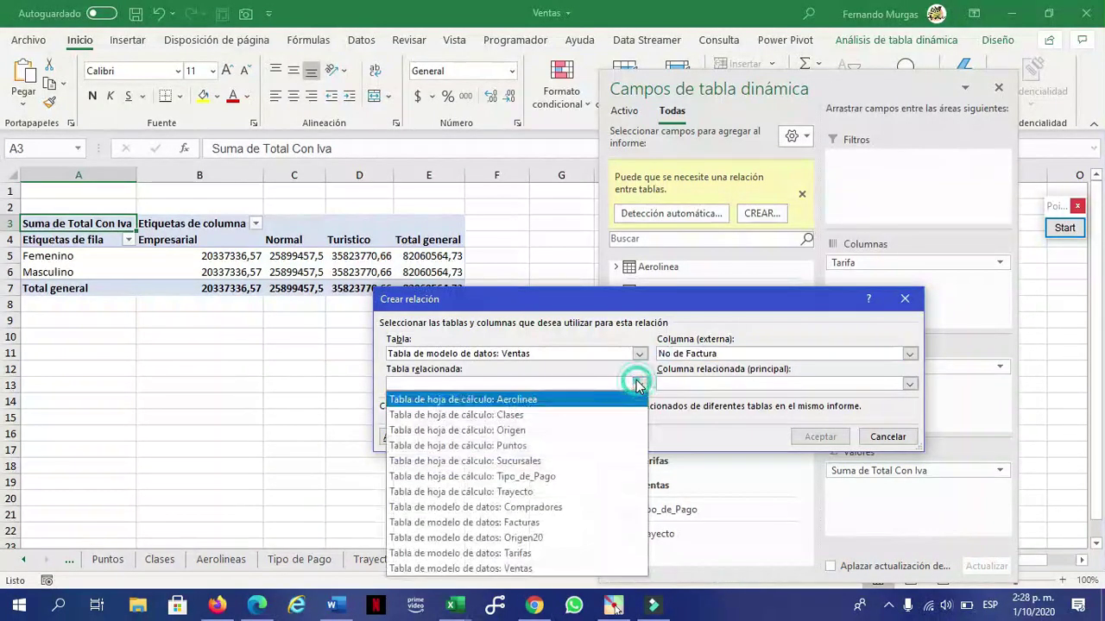
pyautogui.click(522, 523)
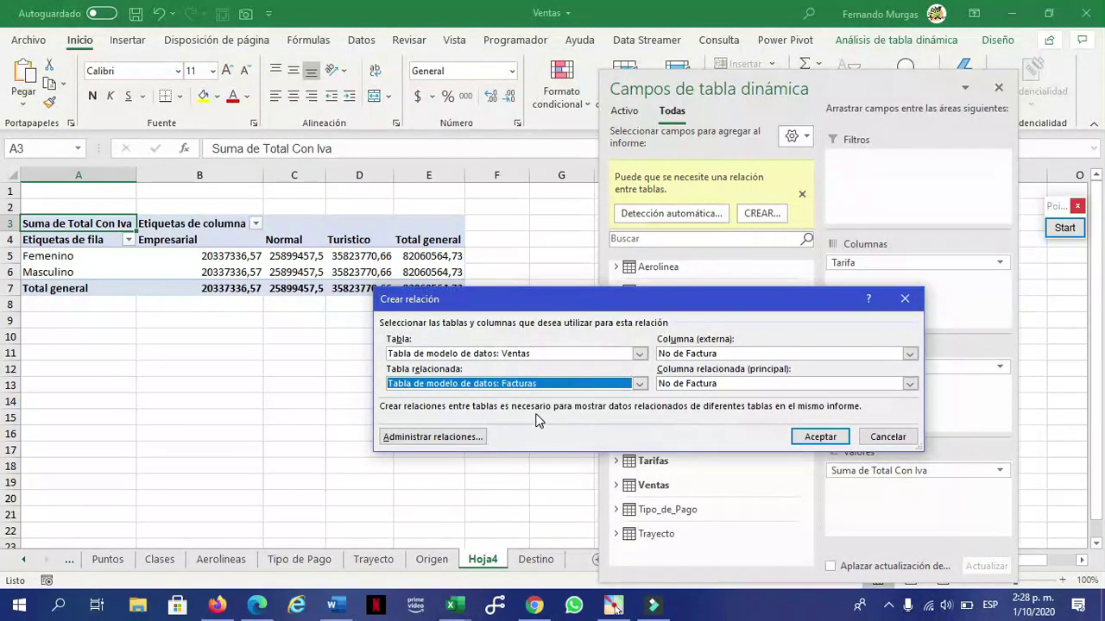
pyautogui.click(818, 436)
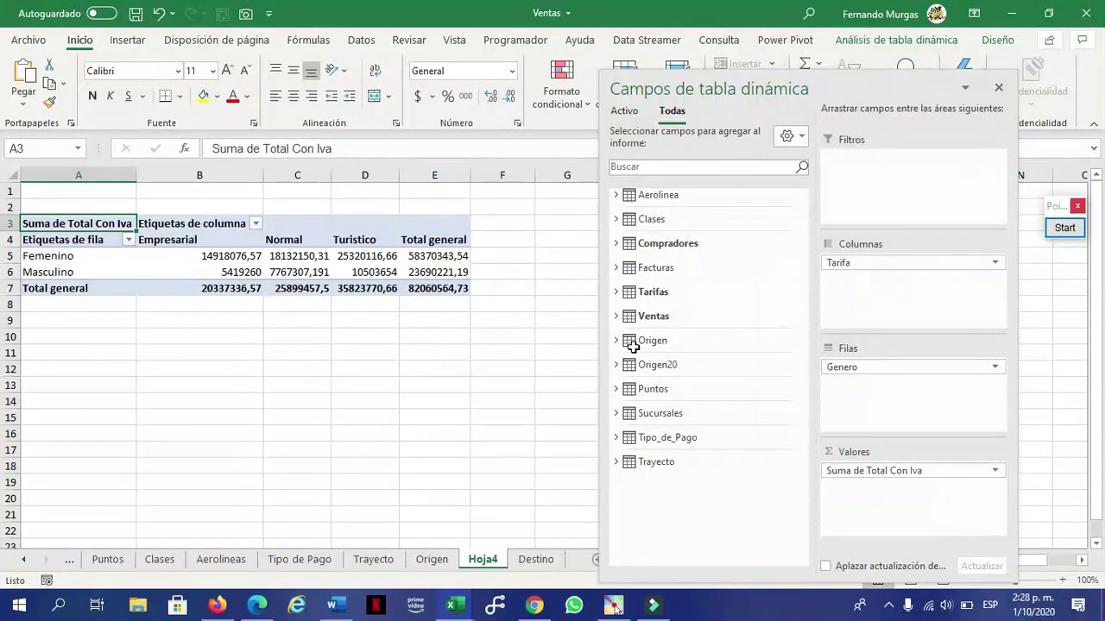
# Format the summed Total Con Iva value field with the Número category
pyautogui.click(996, 471)
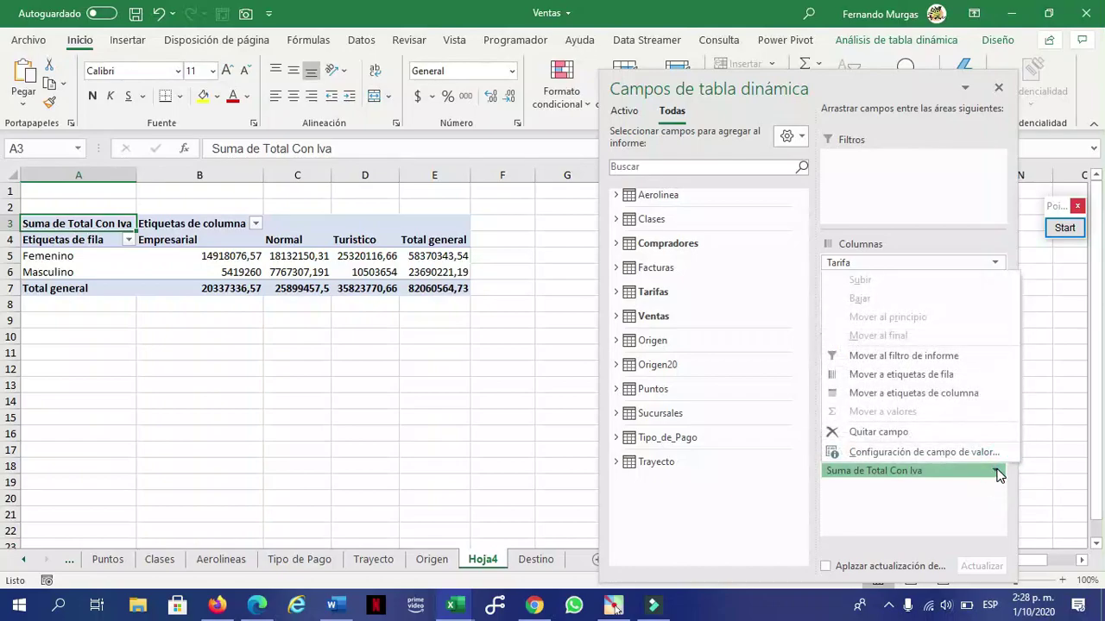
pyautogui.click(927, 452)
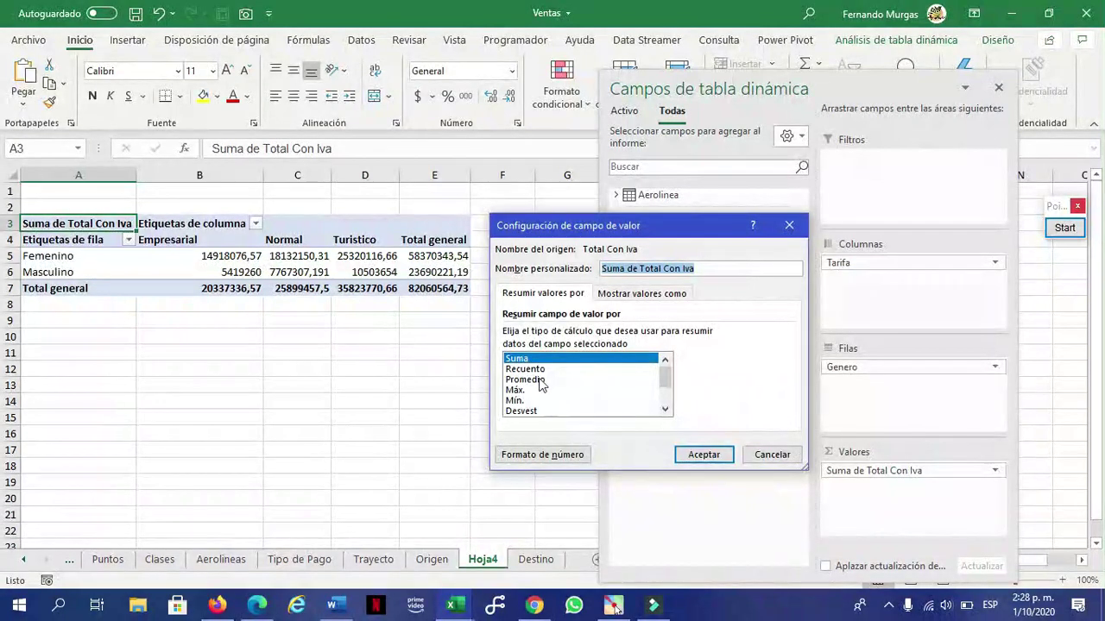
pyautogui.click(555, 456)
pyautogui.click(543, 452)
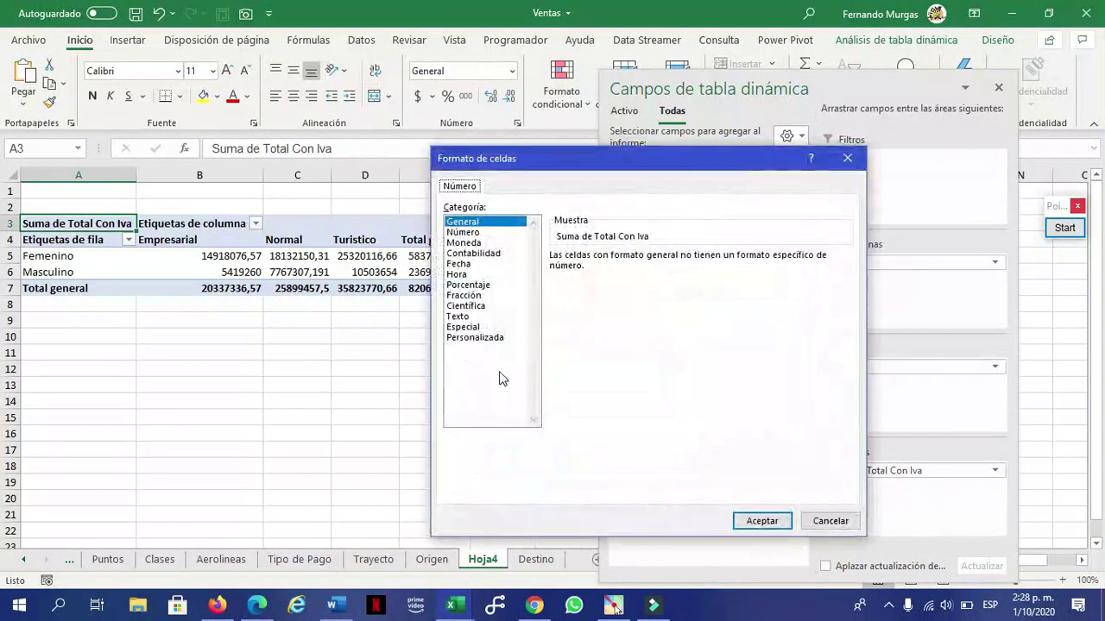
pyautogui.click(467, 233)
pyautogui.click(762, 521)
pyautogui.click(702, 454)
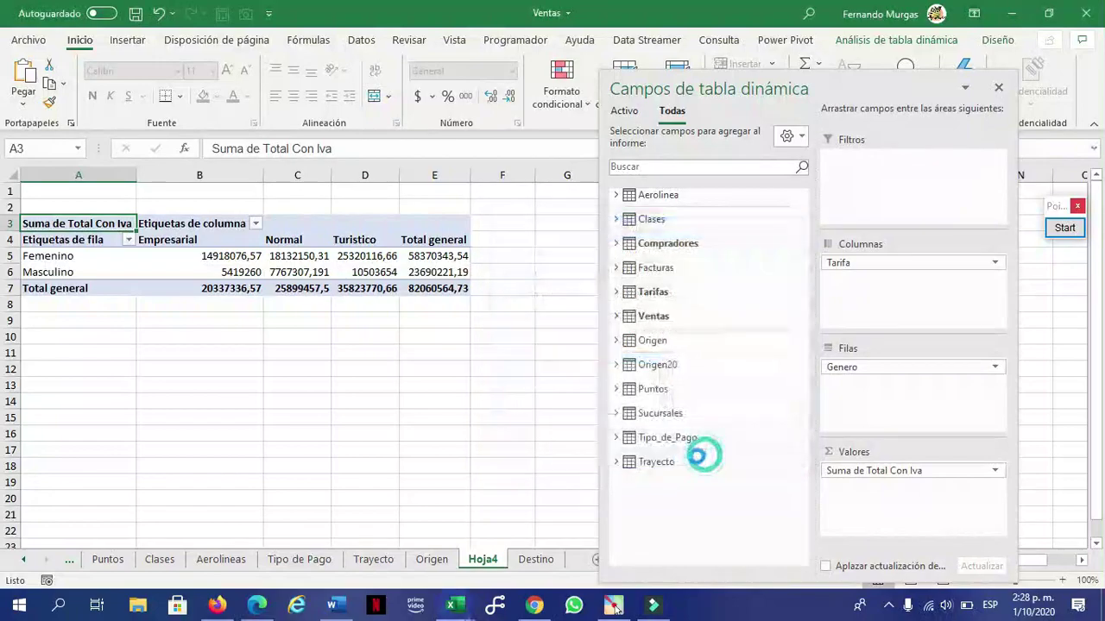
# Change the number format of the summed Total Con Iva value field to Moneda with the $ symbol and two decimals
pyautogui.click(995, 471)
pyautogui.click(902, 452)
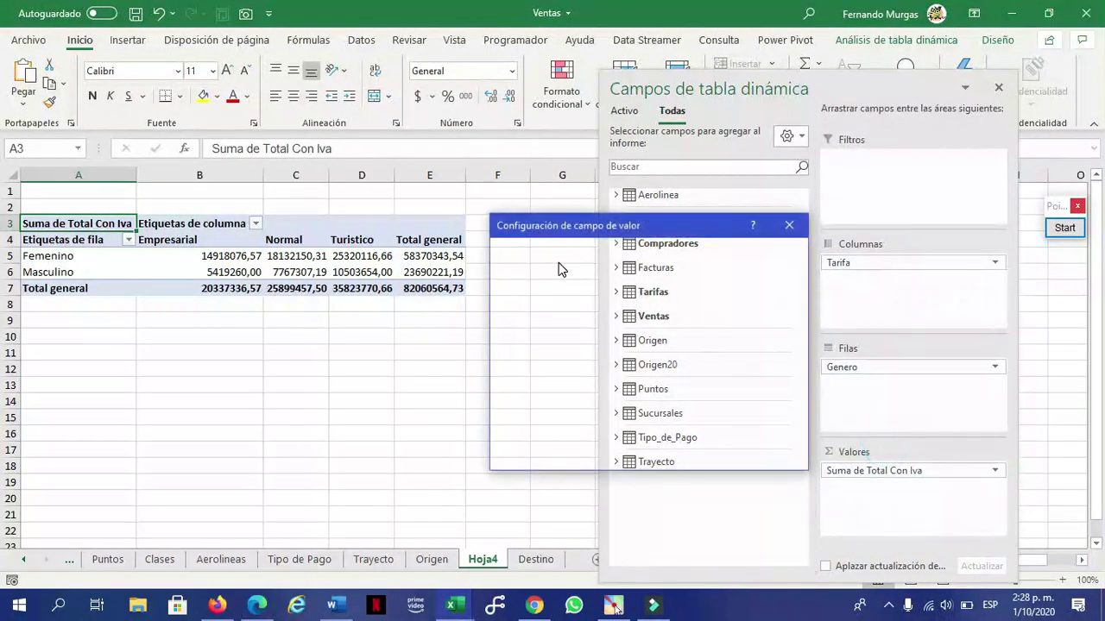
pyautogui.click(520, 456)
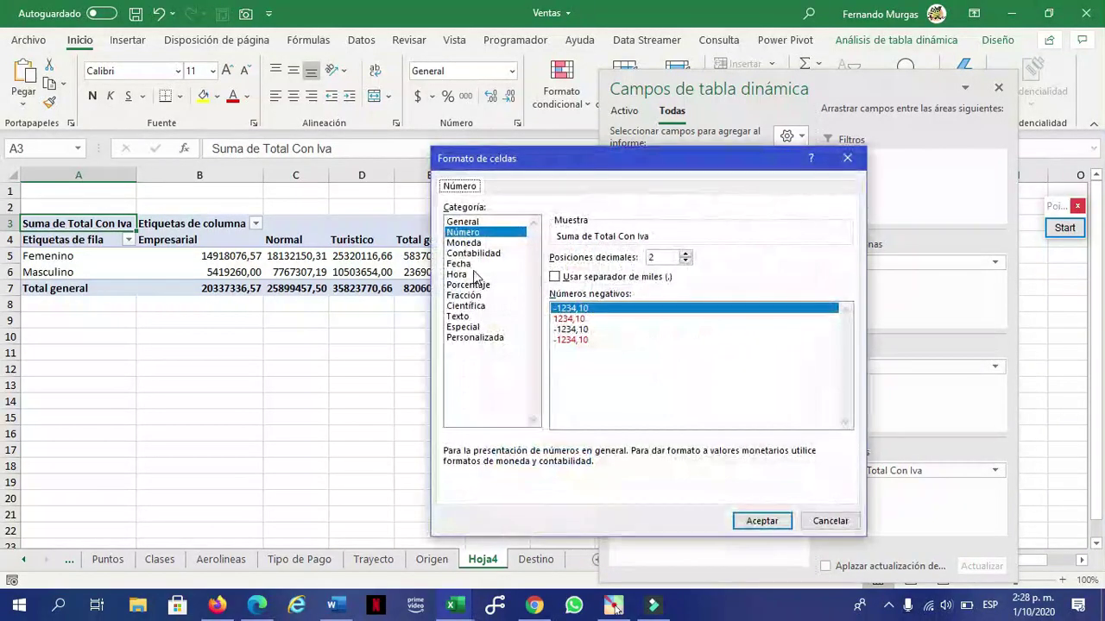
pyautogui.click(466, 243)
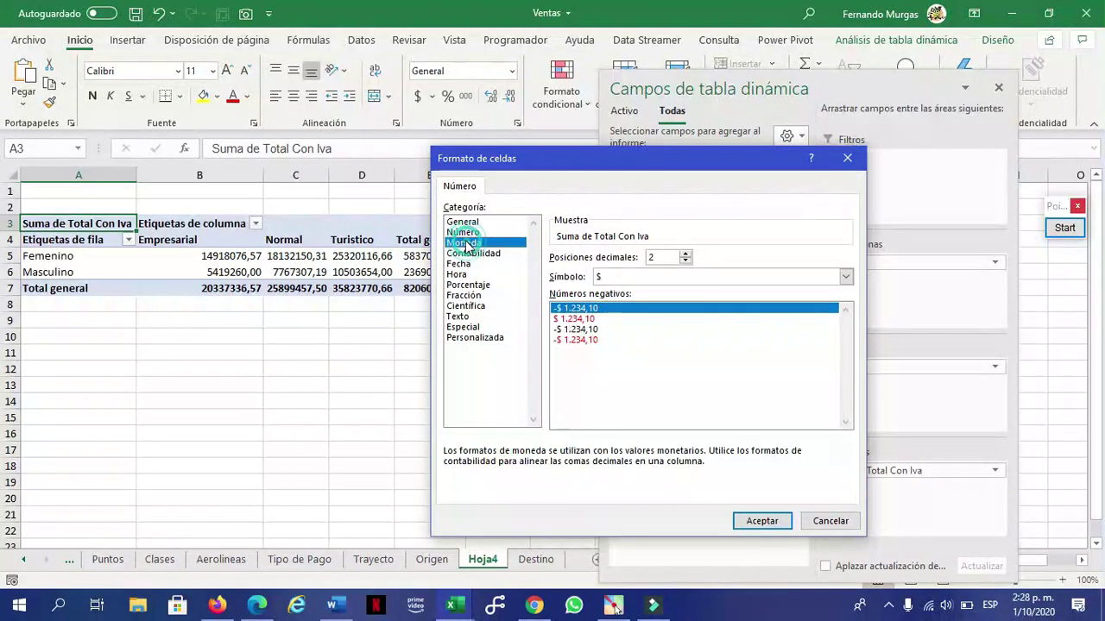
pyautogui.click(747, 523)
pyautogui.click(682, 457)
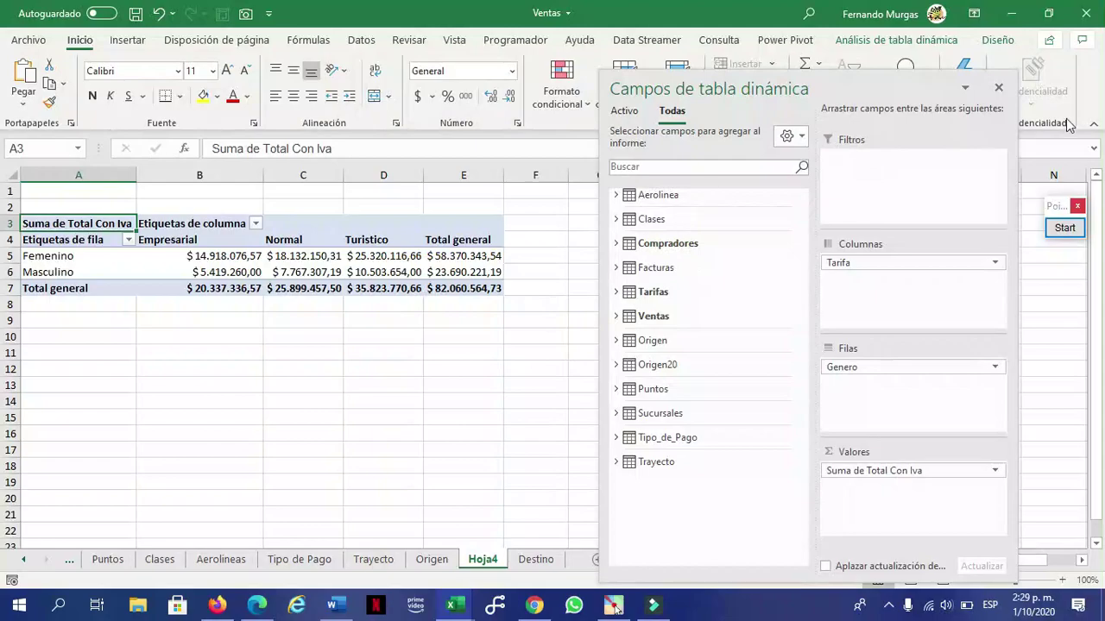
# Hide the pivot table field list and review the workbook's data-model tables among the existing connections
pyautogui.click(996, 88)
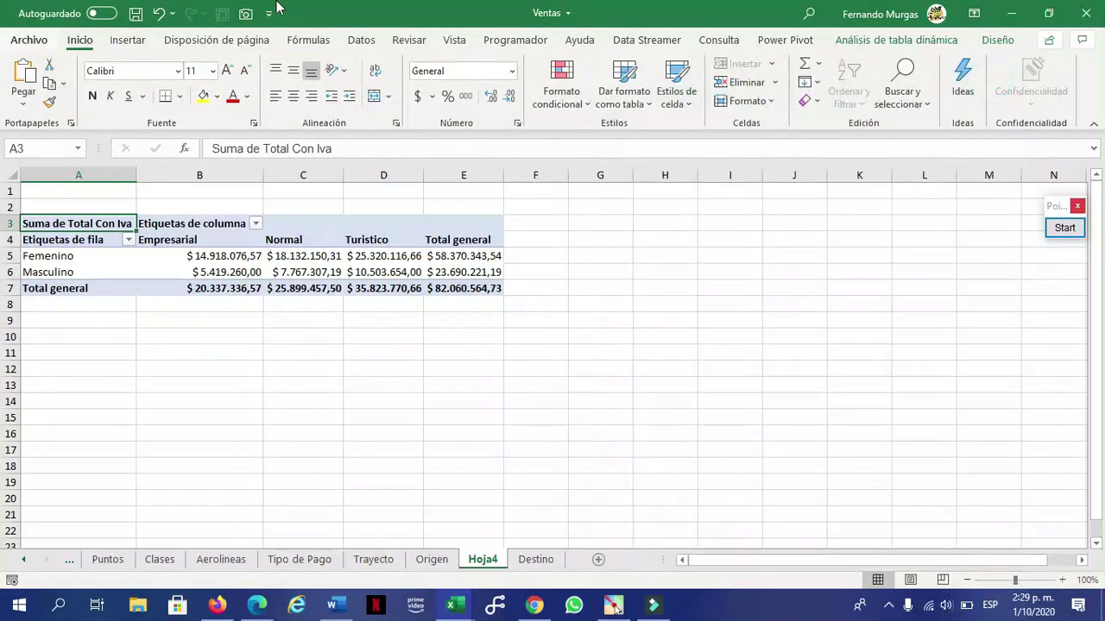
pyautogui.click(362, 41)
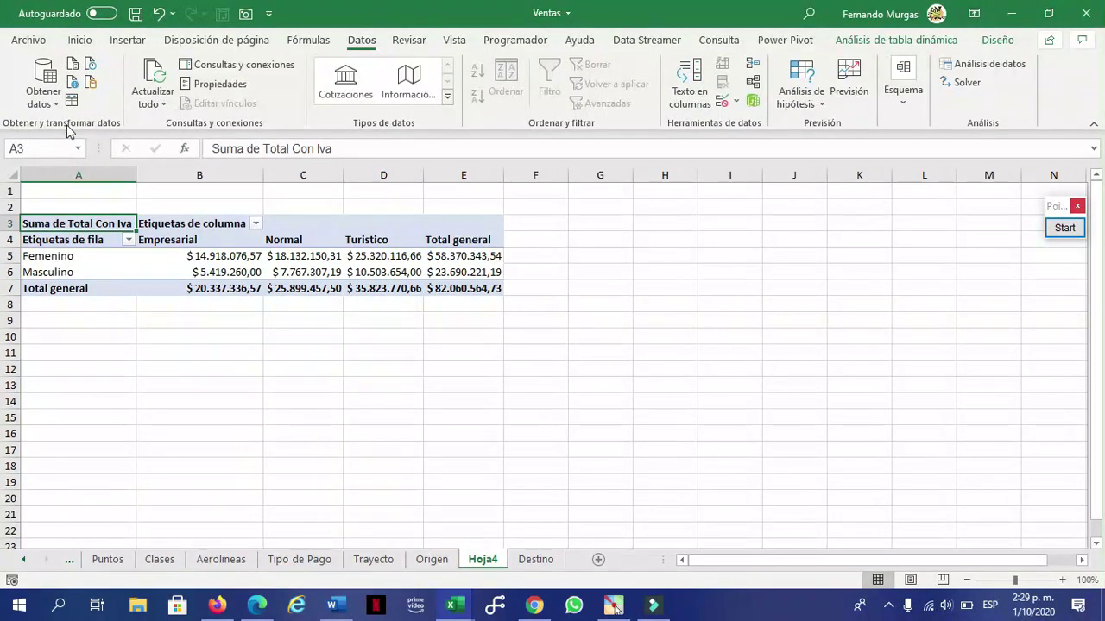
pyautogui.click(91, 83)
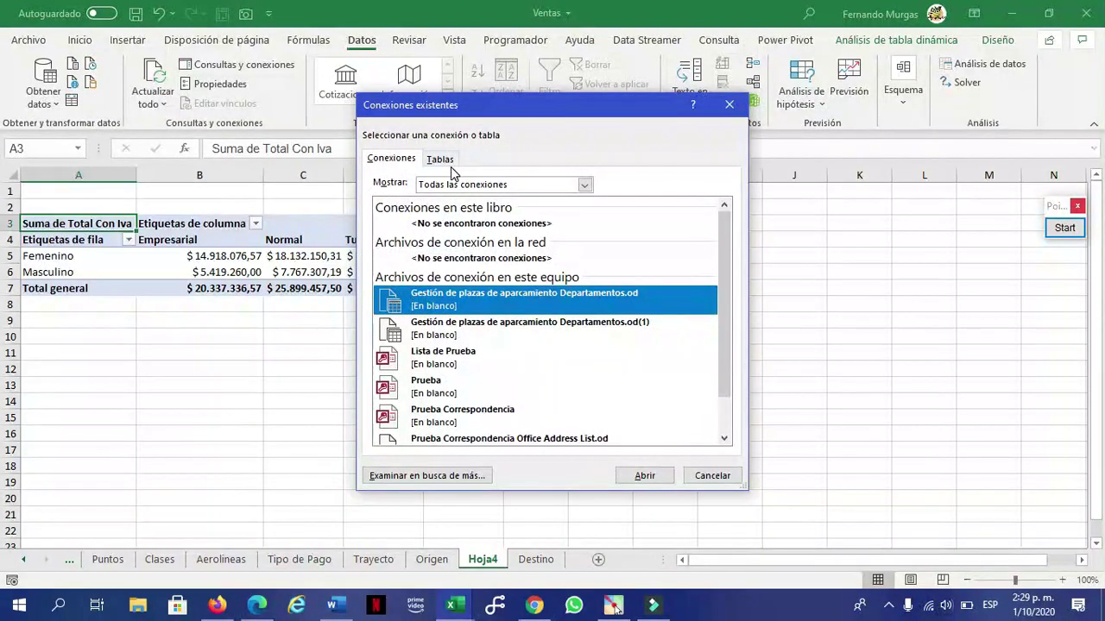
pyautogui.click(440, 162)
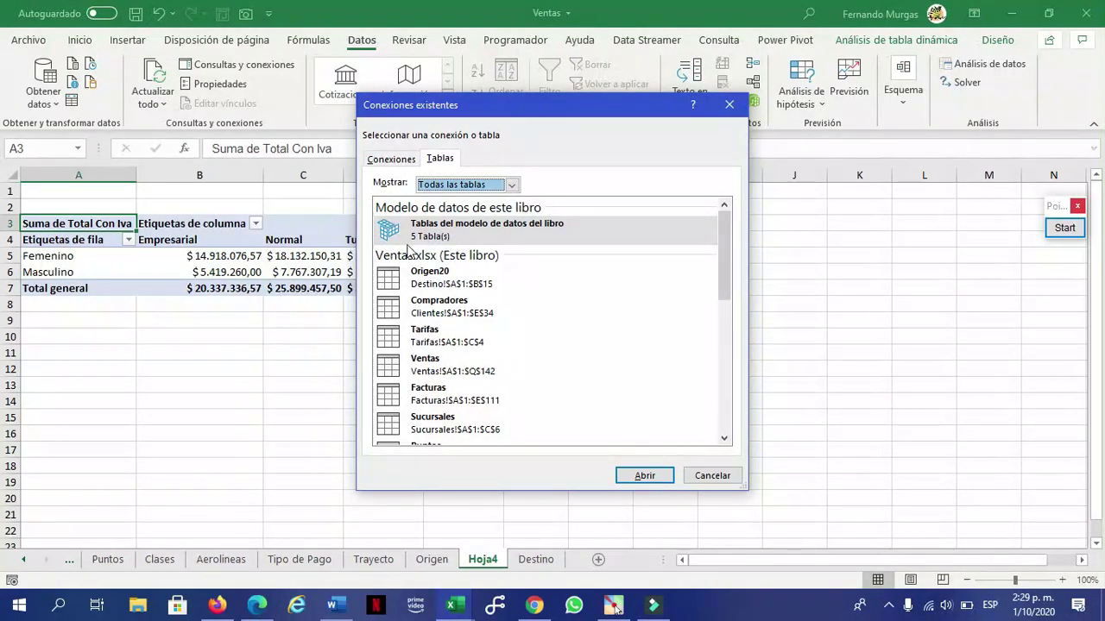
pyautogui.click(729, 105)
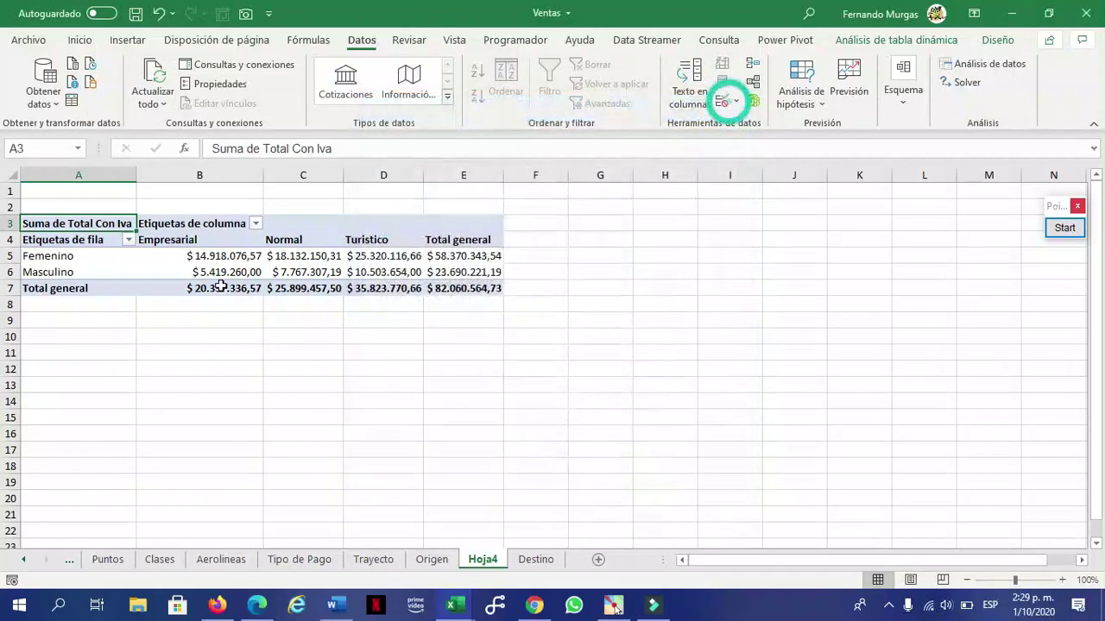
# Select the Femenino–Empresarial value in the pivot table and display its field list again
pyautogui.click(257, 257)
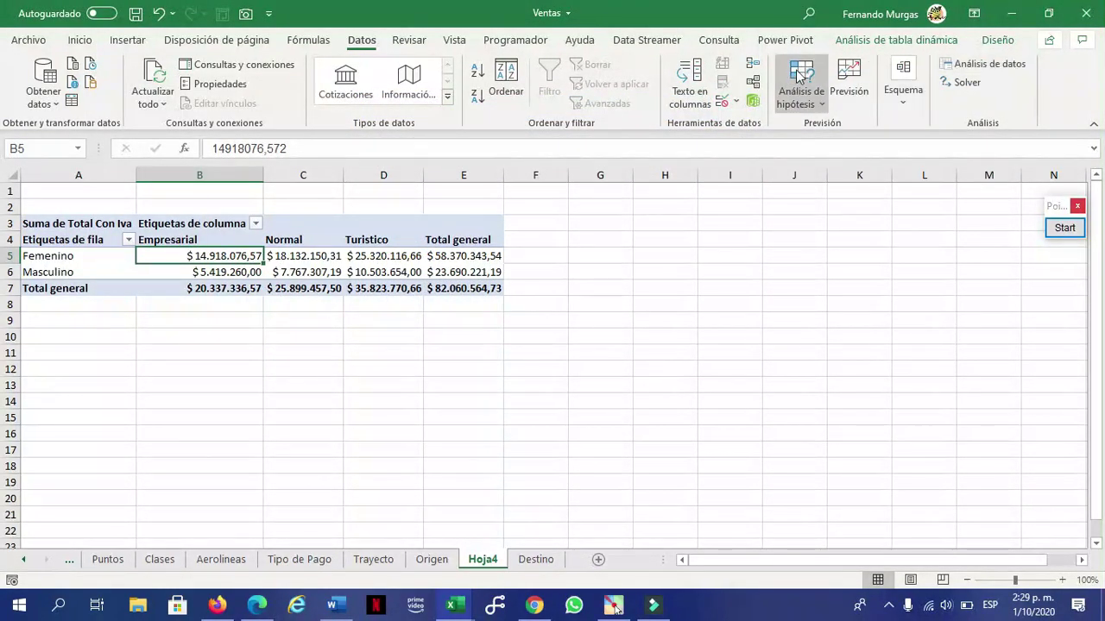
pyautogui.click(906, 41)
pyautogui.click(972, 86)
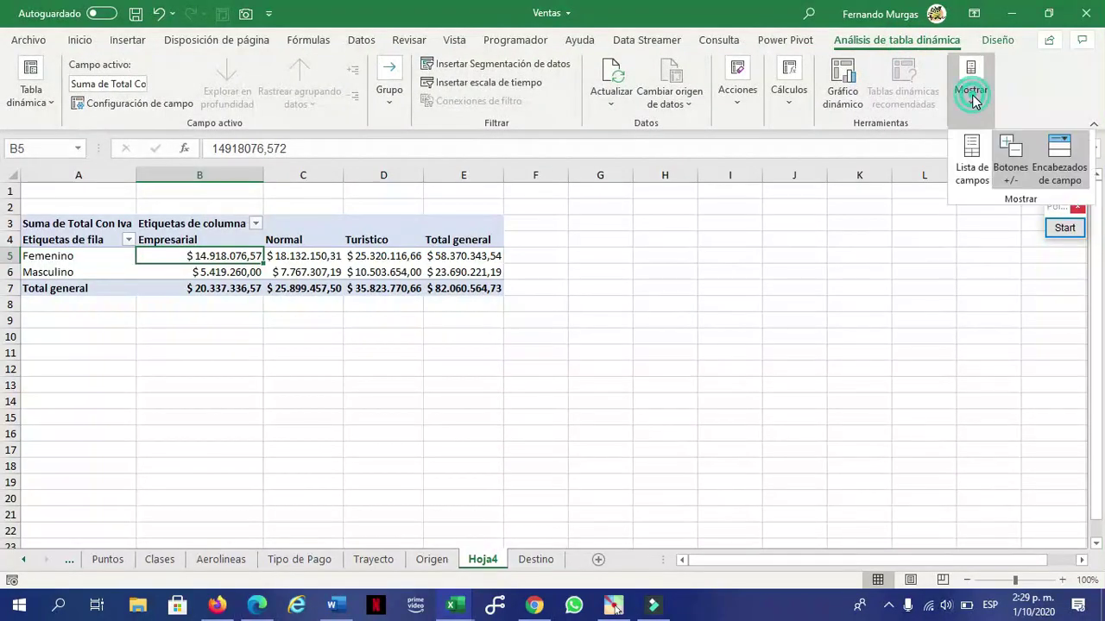
pyautogui.click(973, 147)
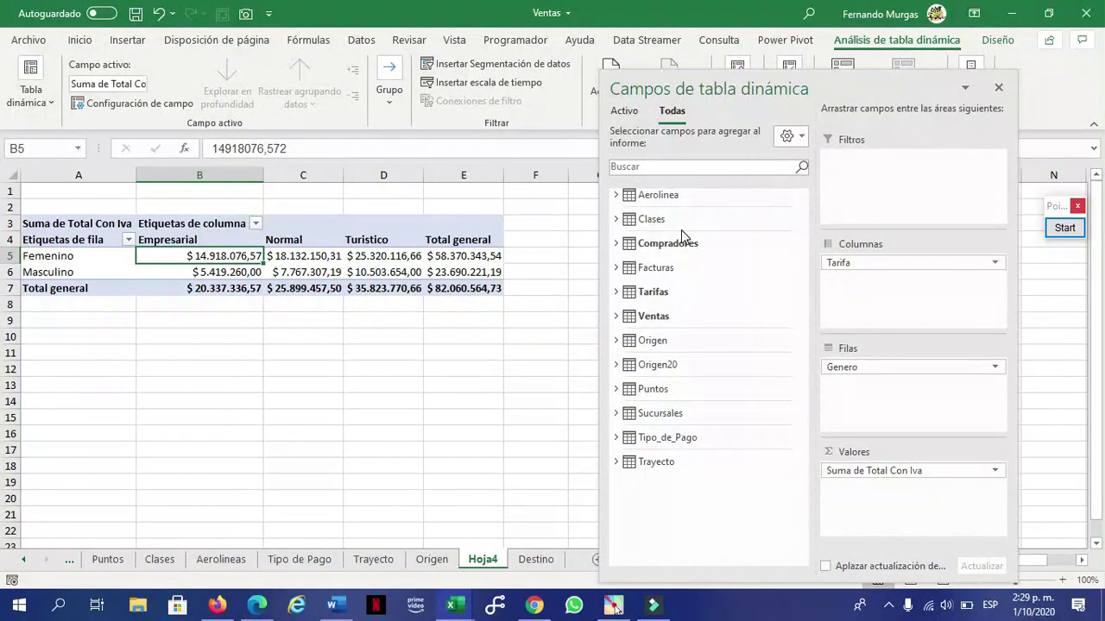